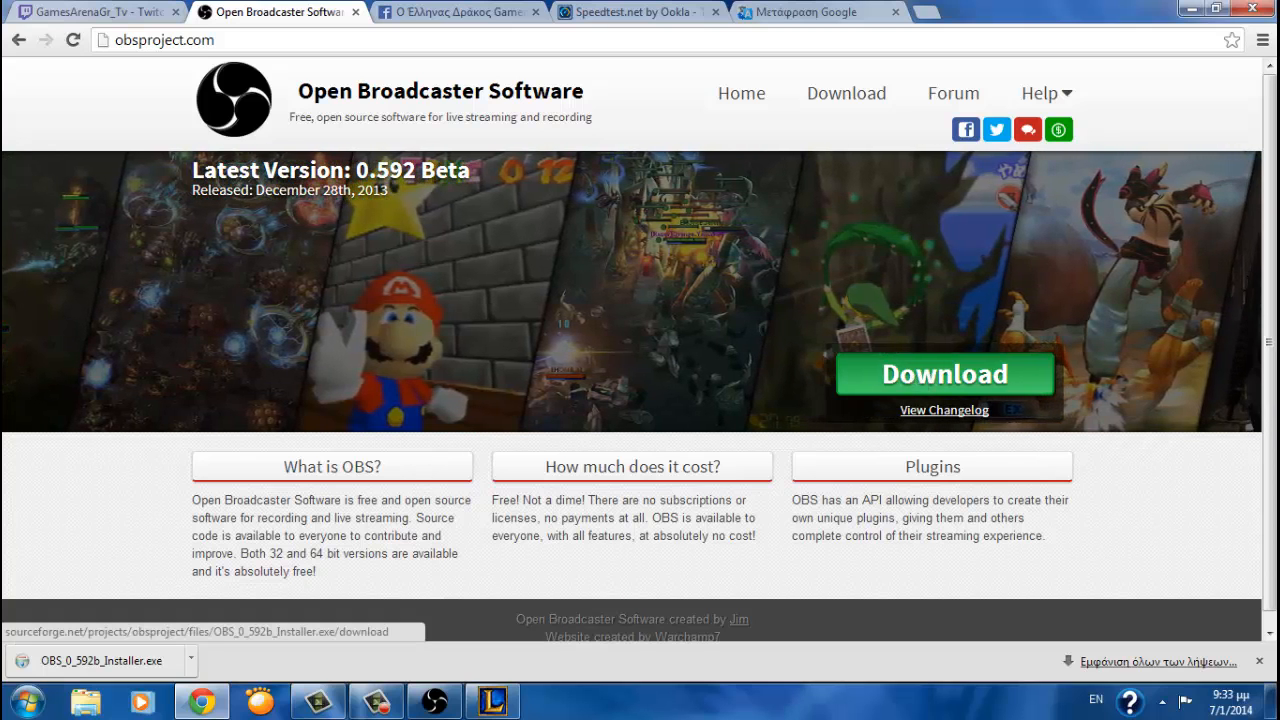
left_click(219, 42)
type("www")
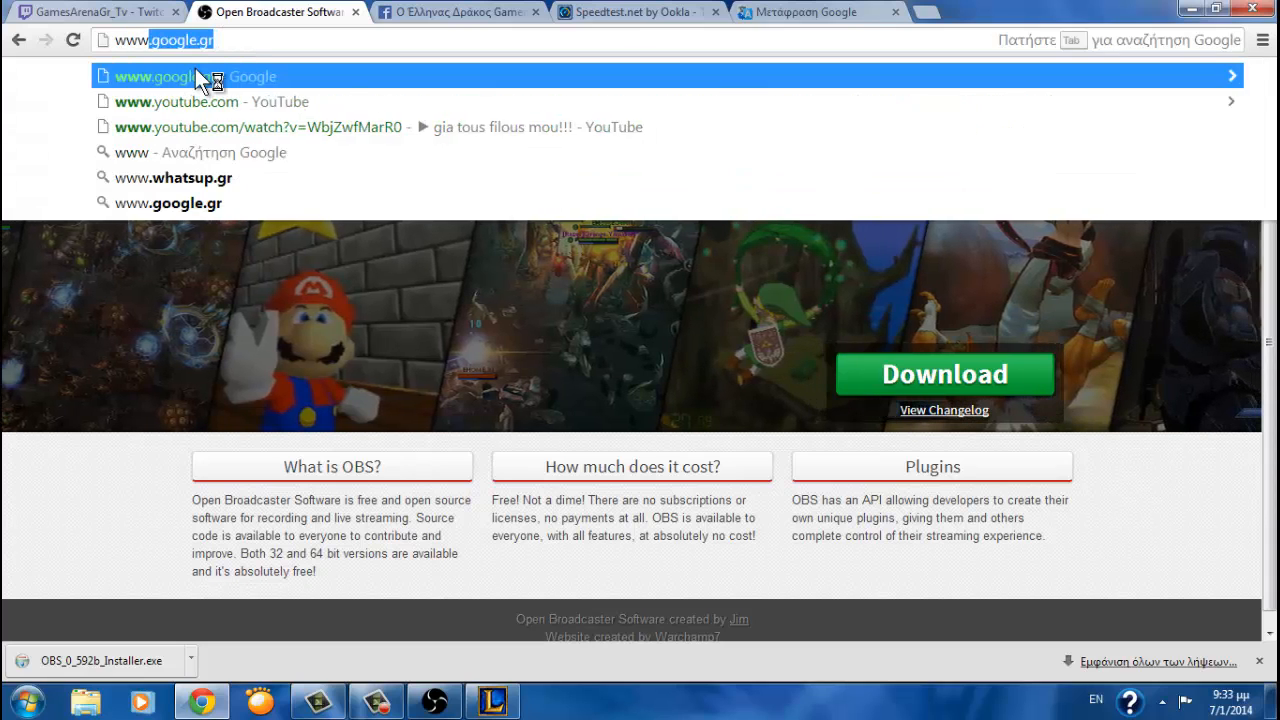
left_click(195, 70)
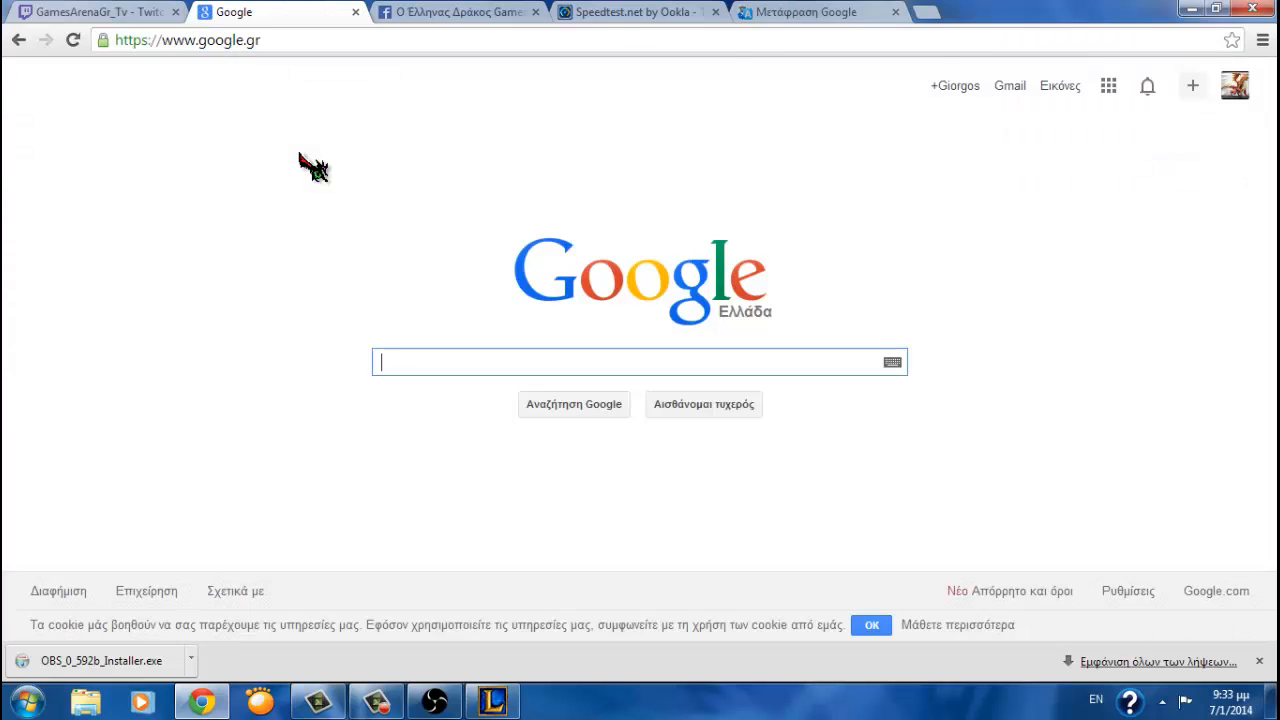
Search Google for "obs" and open the Open Broadcaster Software site at obsproject.com
type("oib")
key("BackSpace")
key("BackSpace")
type("bs")
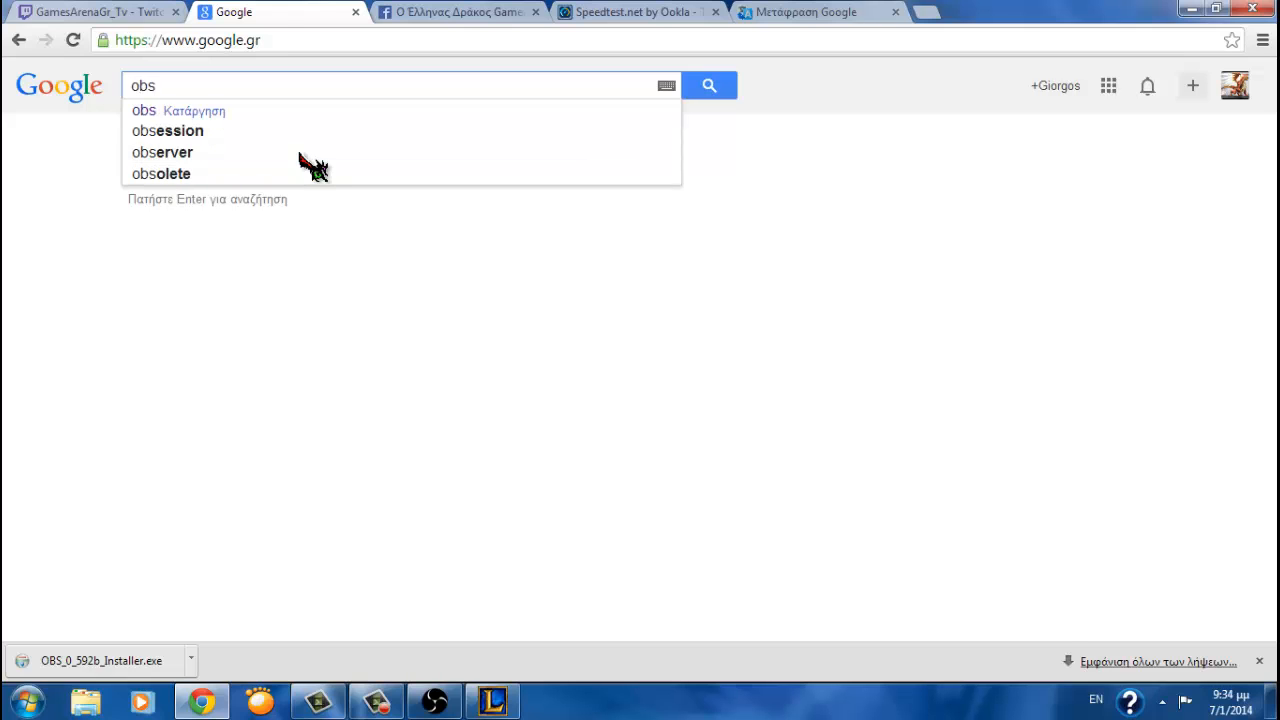
key("Return")
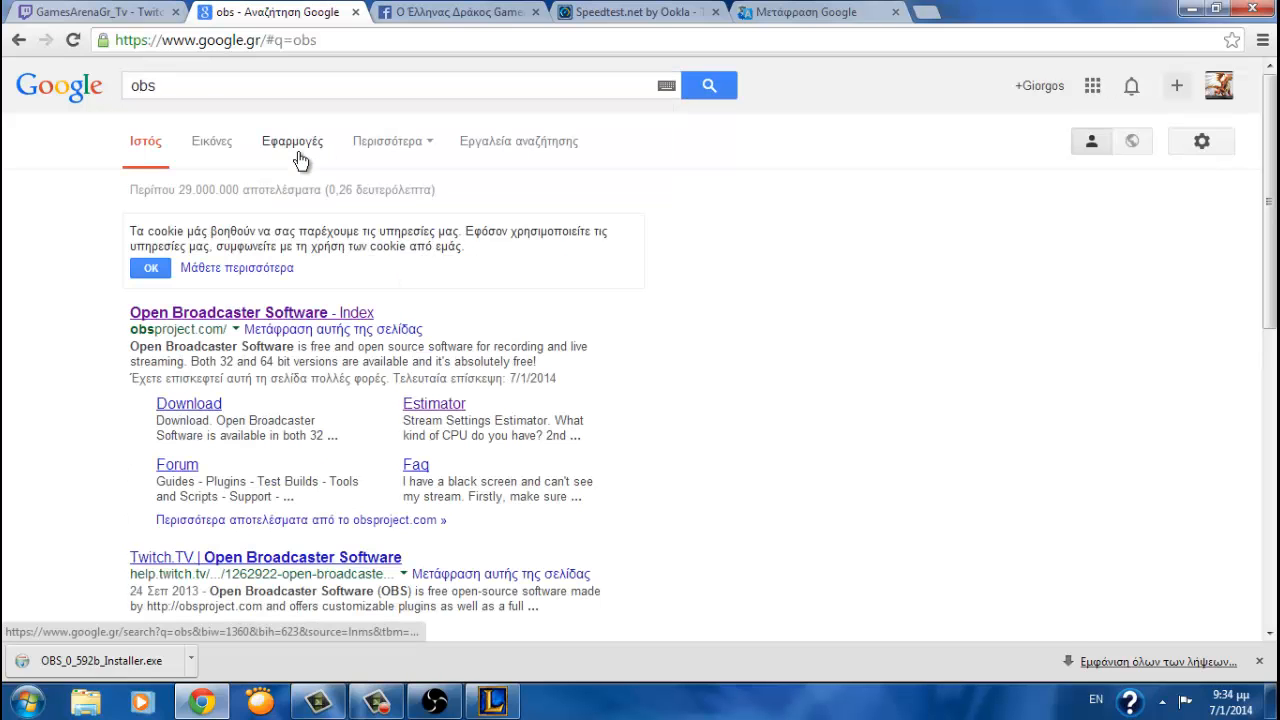
left_click(327, 316)
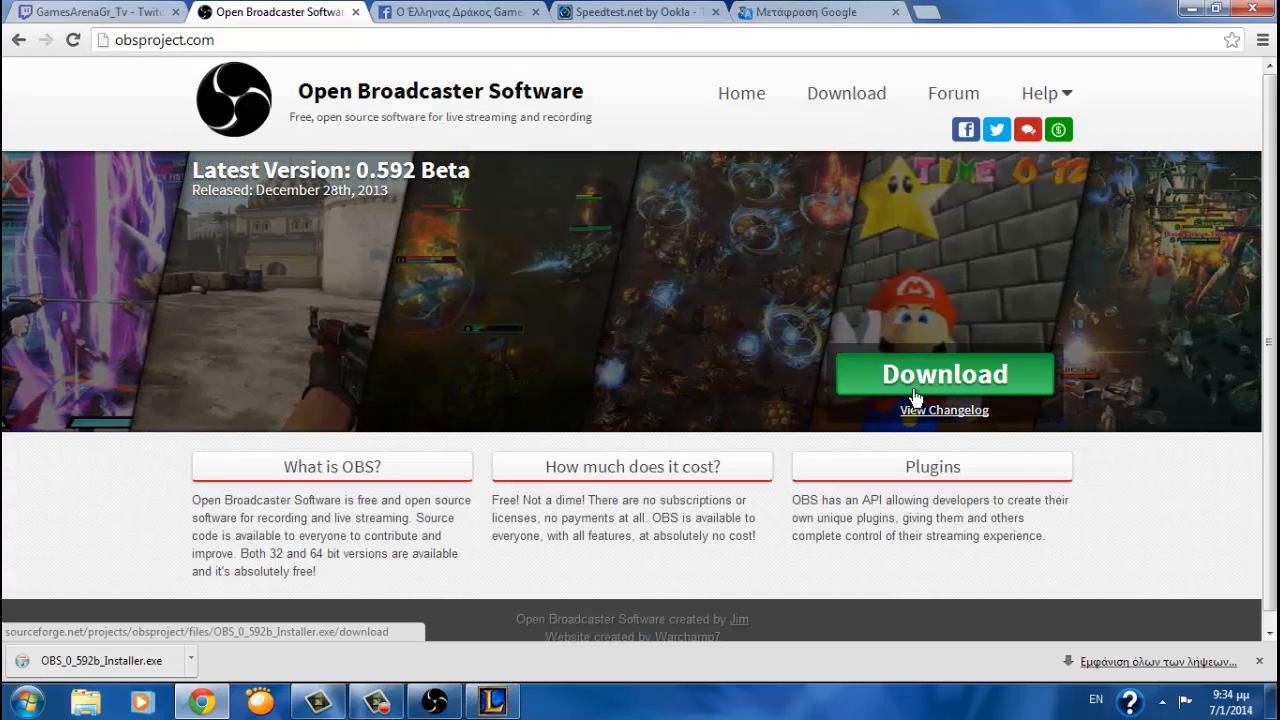
Close the OBS website tab in Chrome and minimize the Open Broadcaster Software window to reach the desktop
left_click(356, 12)
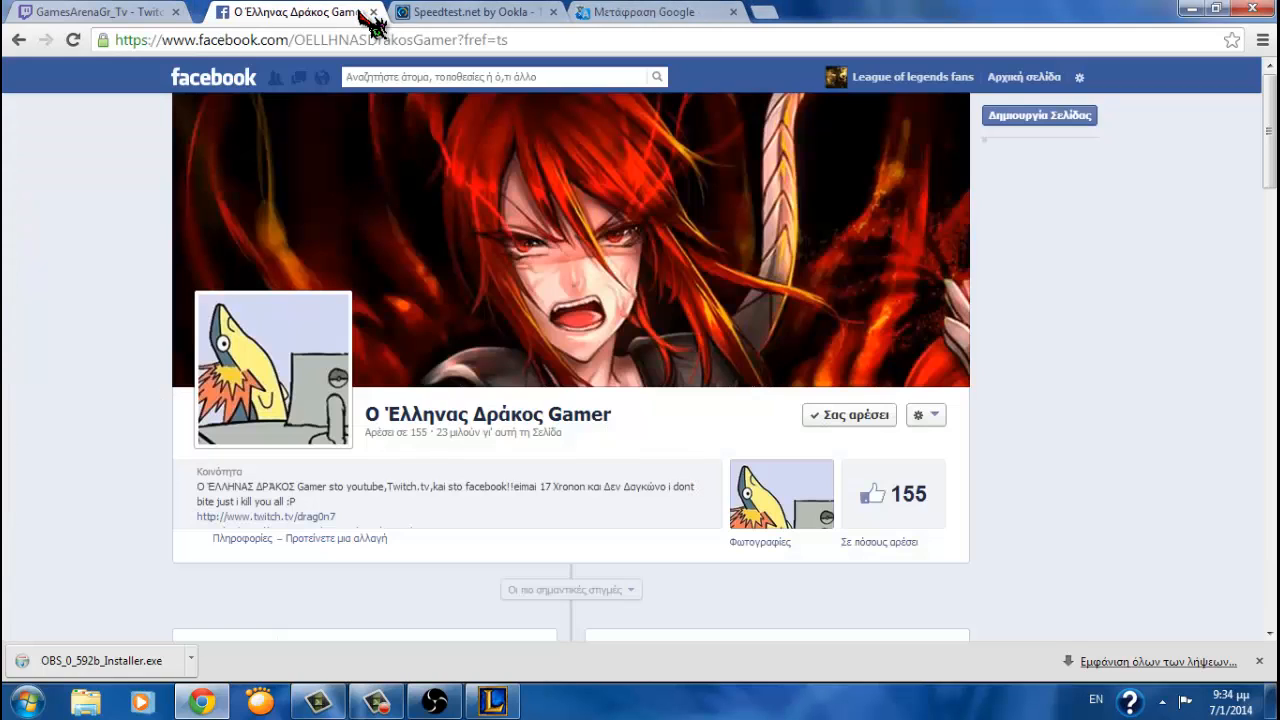
left_click(452, 12)
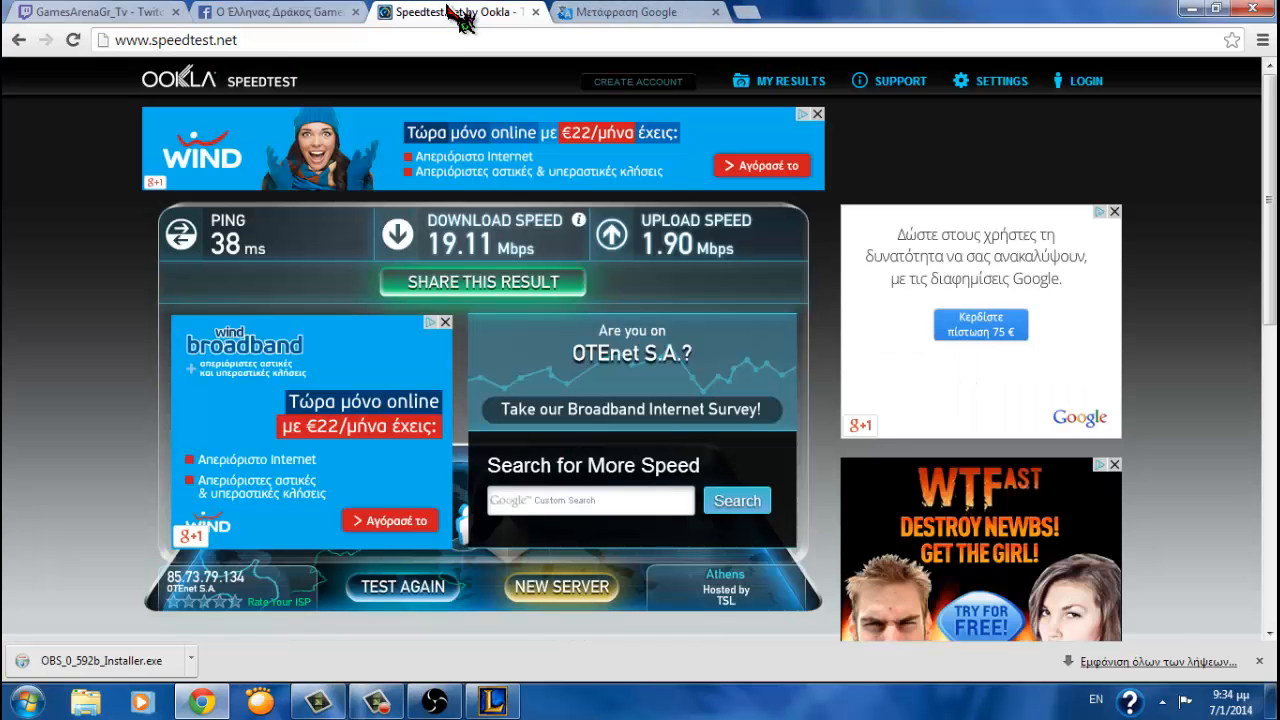
left_click(434, 700)
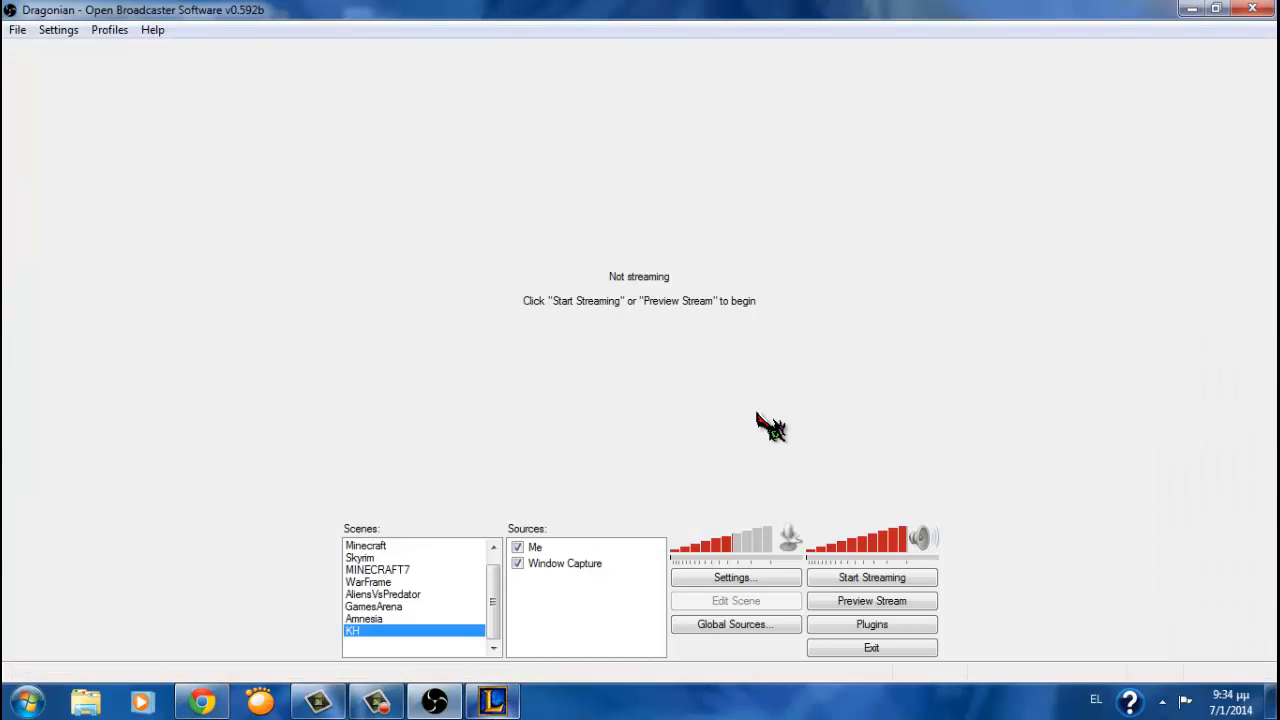
left_click(1190, 10)
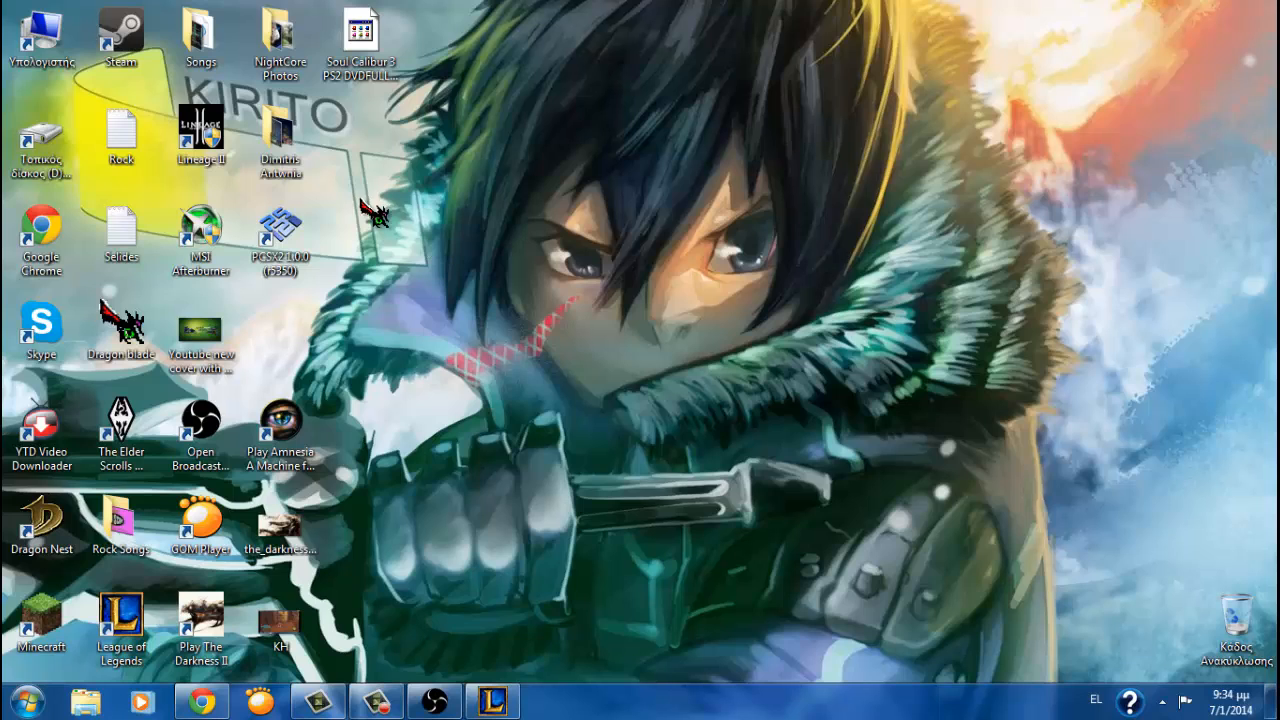
Run the Open Broadcaster Software desktop shortcut as administrator and bring the program's window to the front
left_click(200, 425)
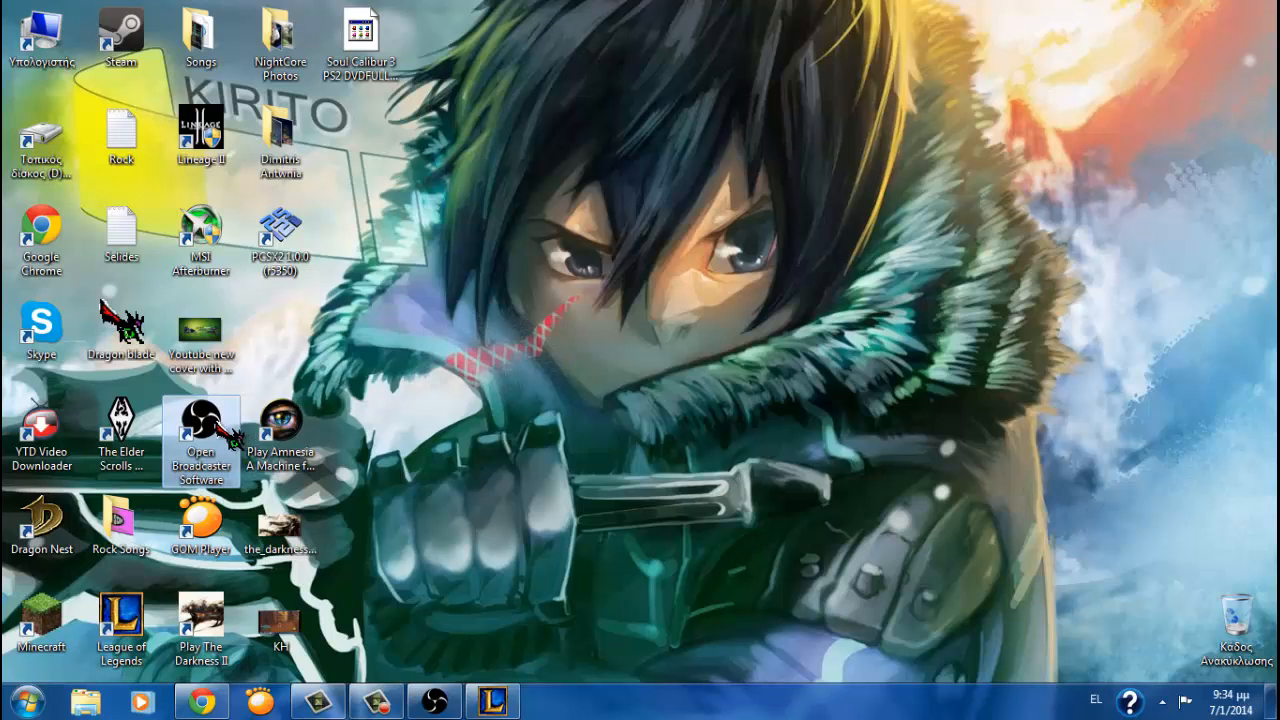
right_click(215, 424)
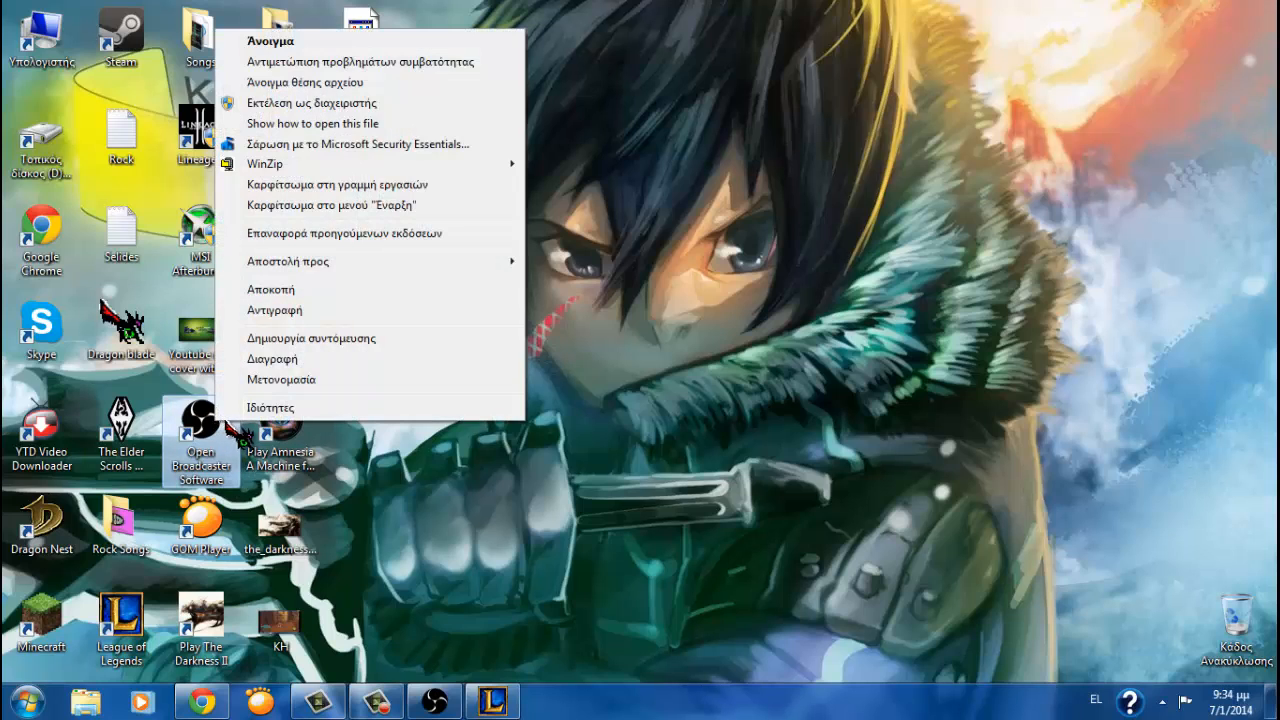
left_click(277, 106)
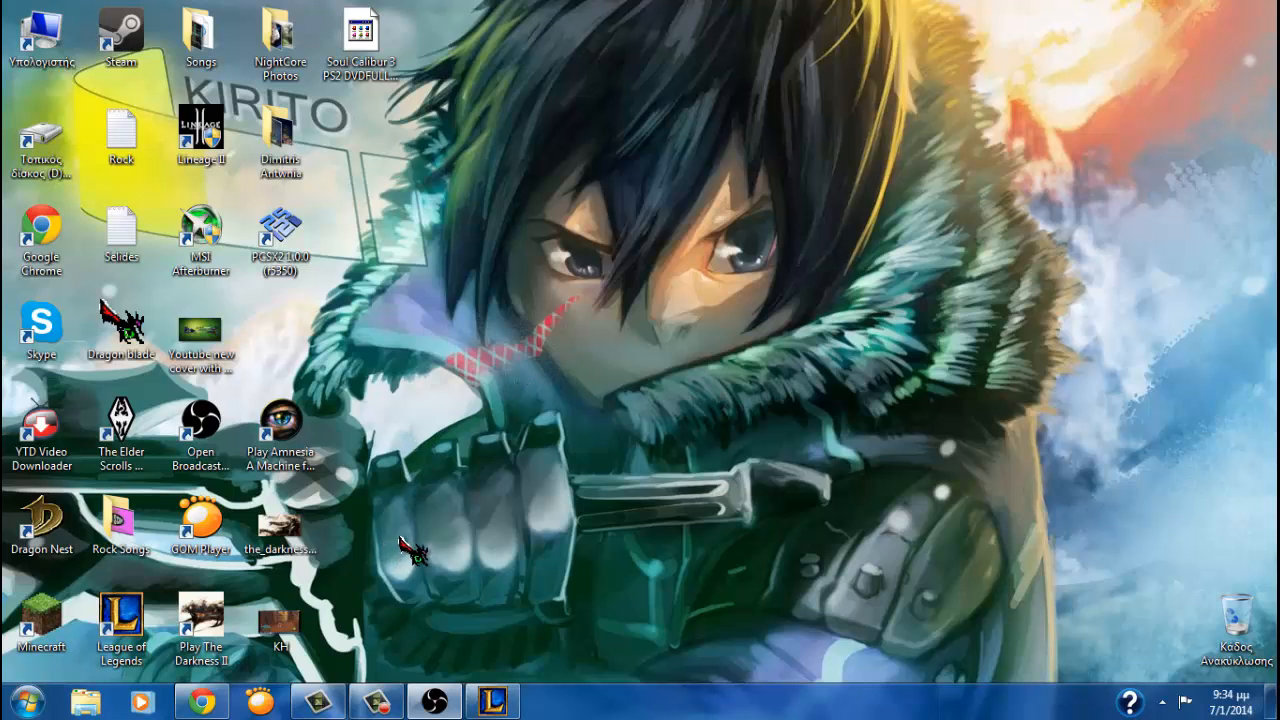
left_click(452, 702)
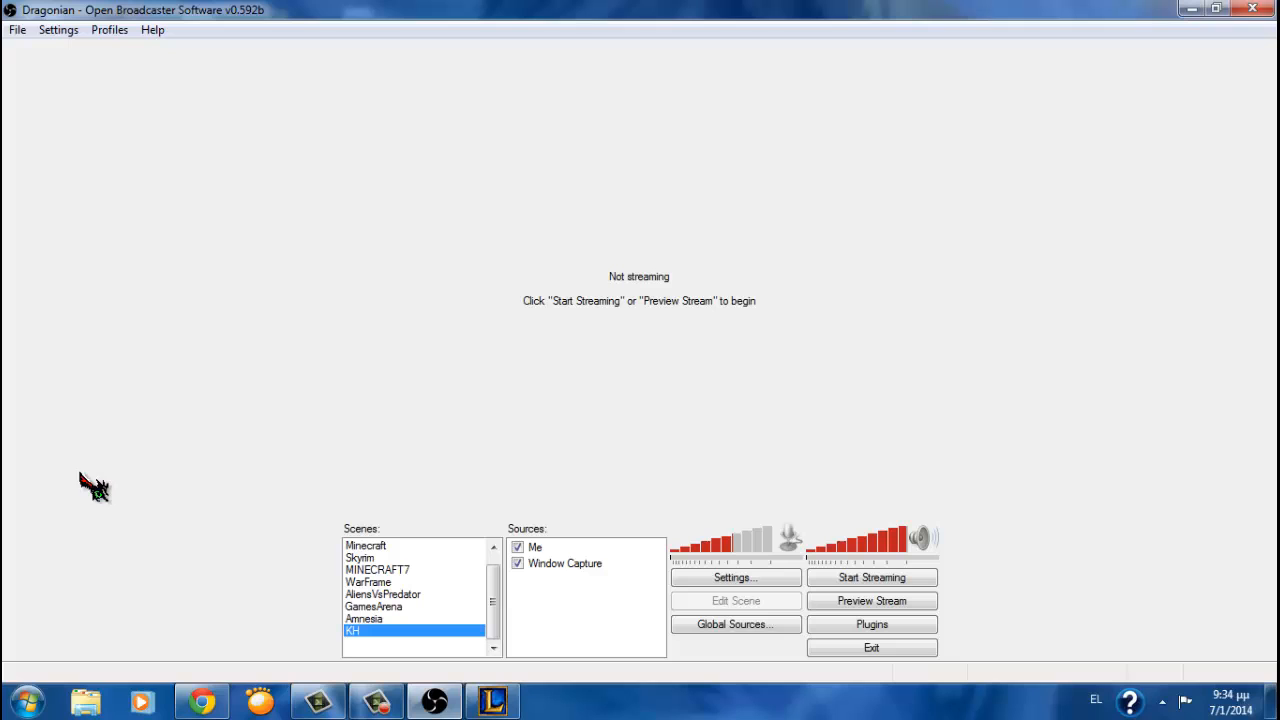
Open the OBS settings, keep English as the language, and display the Encoding settings
left_click(60, 32)
left_click(70, 45)
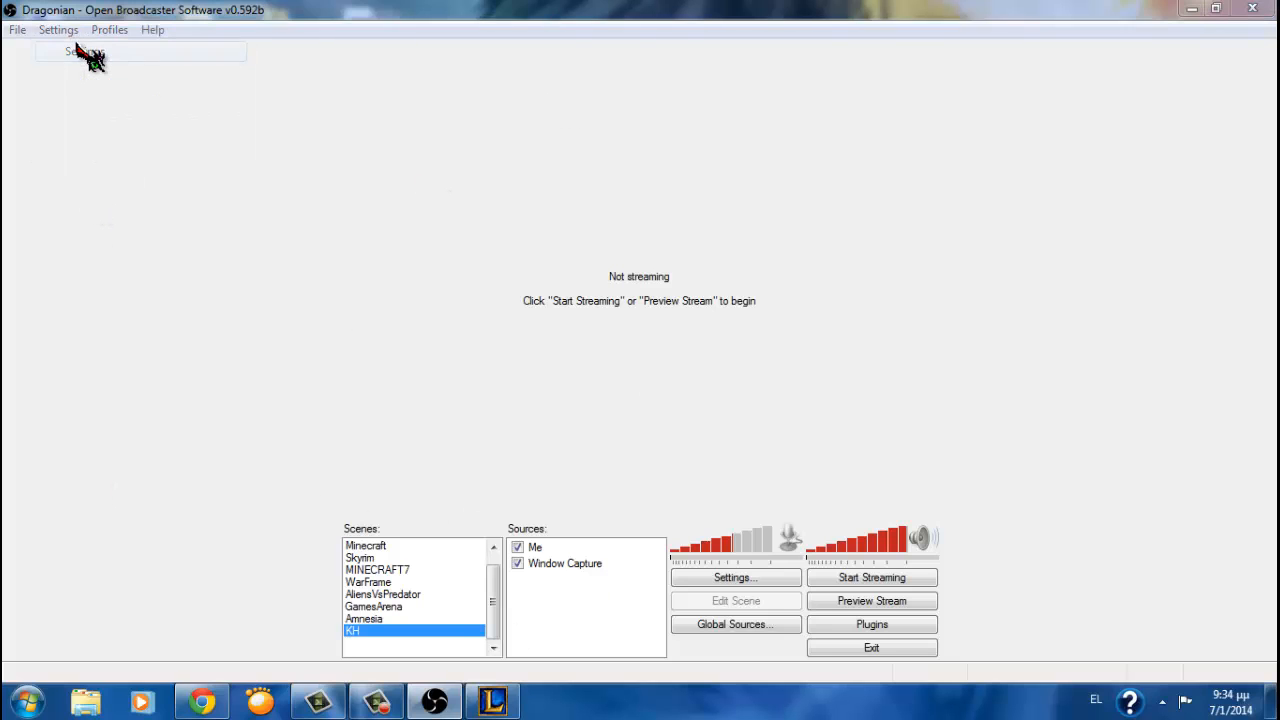
left_click(766, 102)
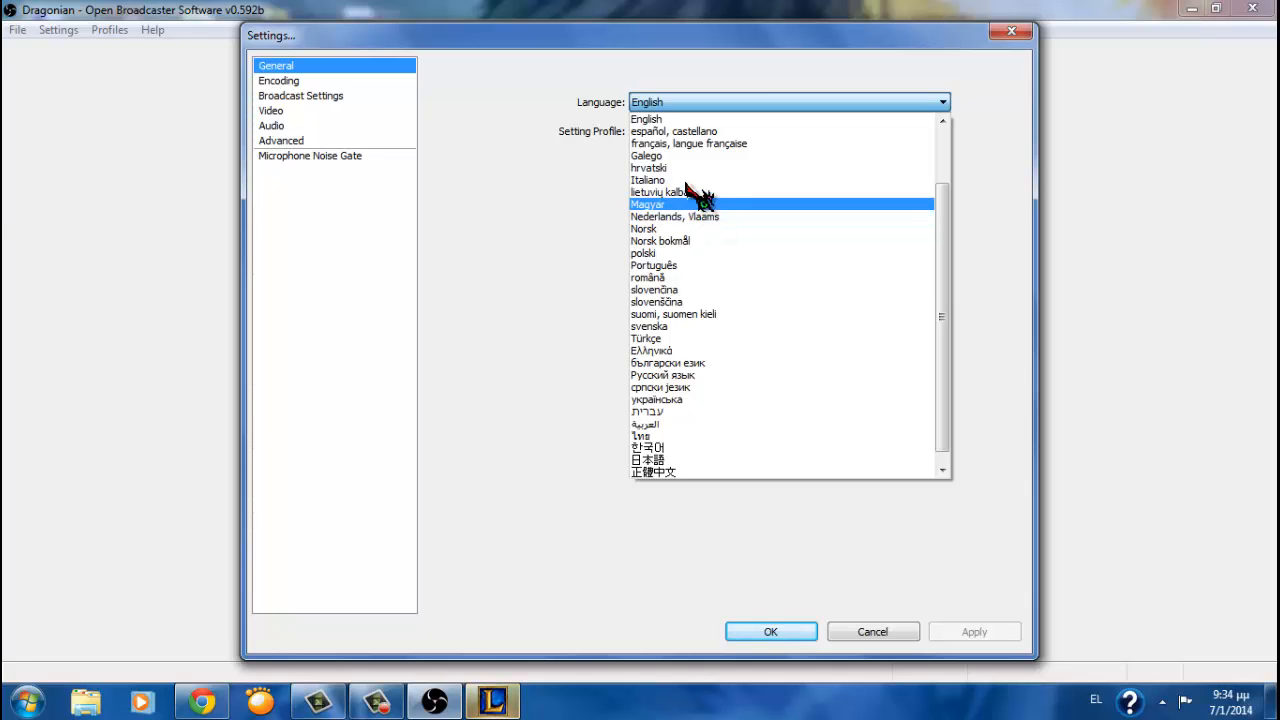
left_click(676, 104)
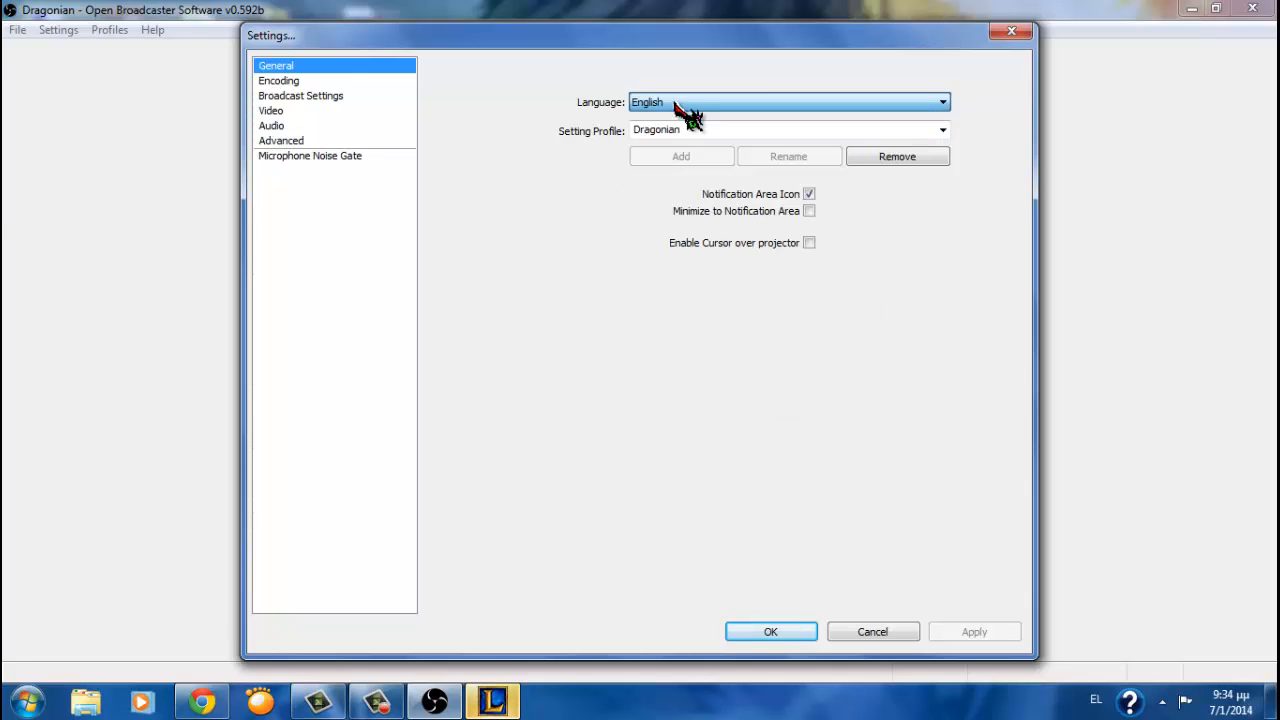
left_click(289, 82)
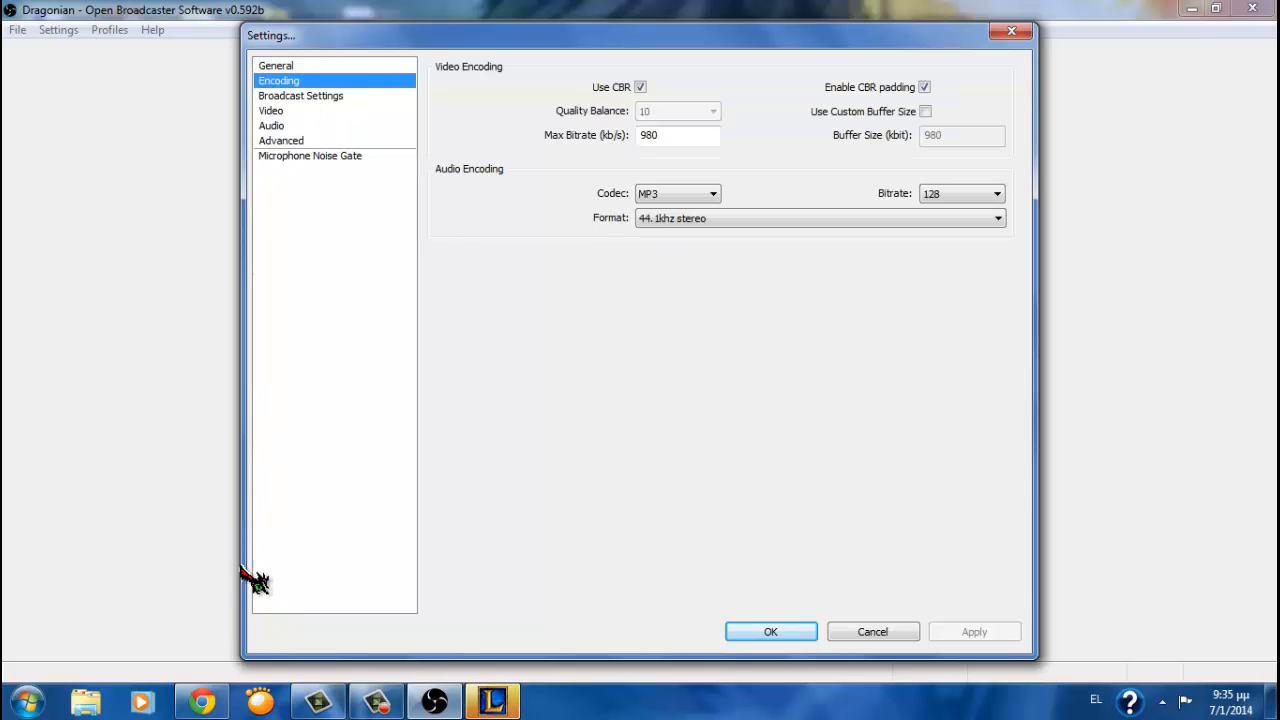
In Chrome, translate "encoding" from English to Greek with Google Translate, view alternative translations, and return to the OBS Encoding settings
left_click(203, 701)
key("ctrl+Tab")
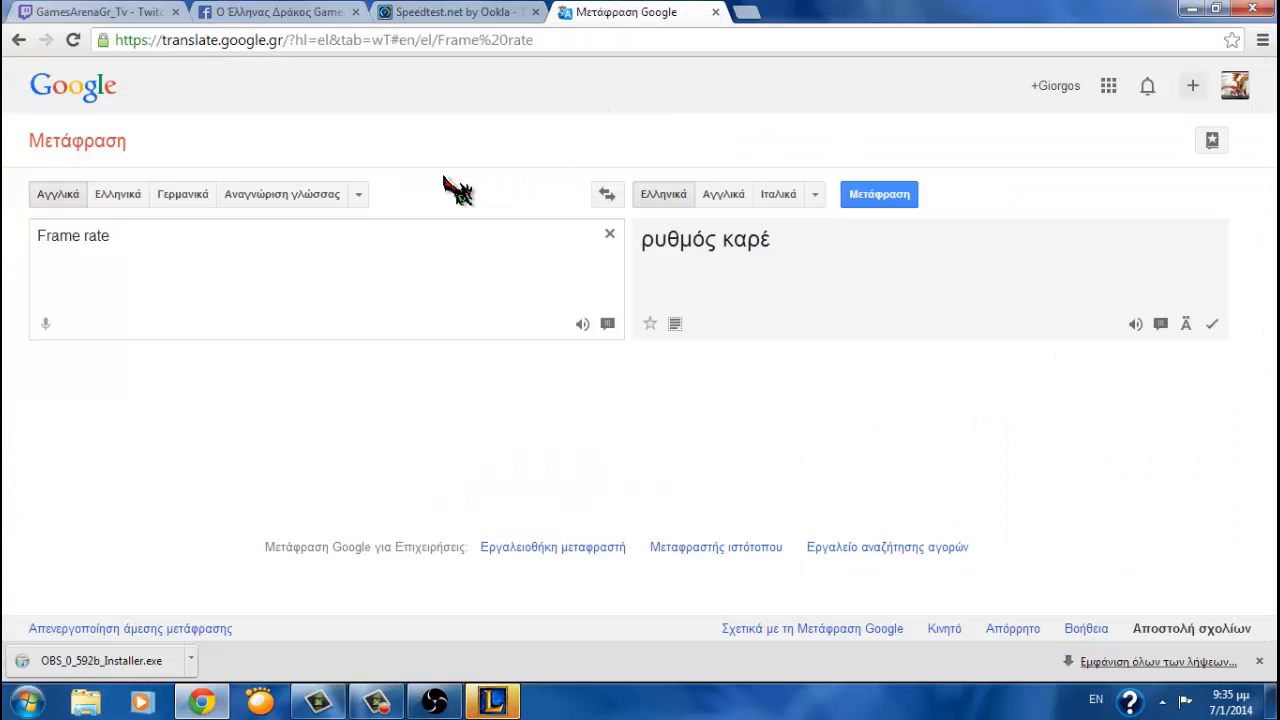
key("ctrl+a")
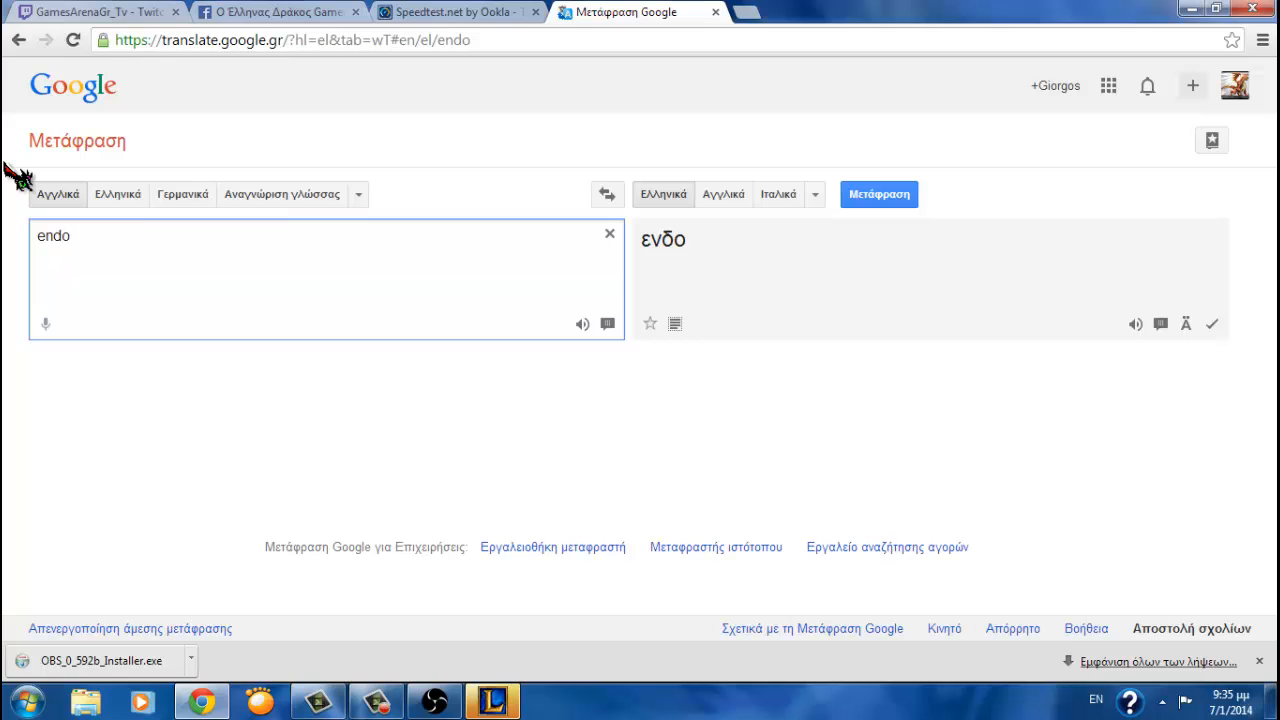
key("BackSpace")
left_click(434, 701)
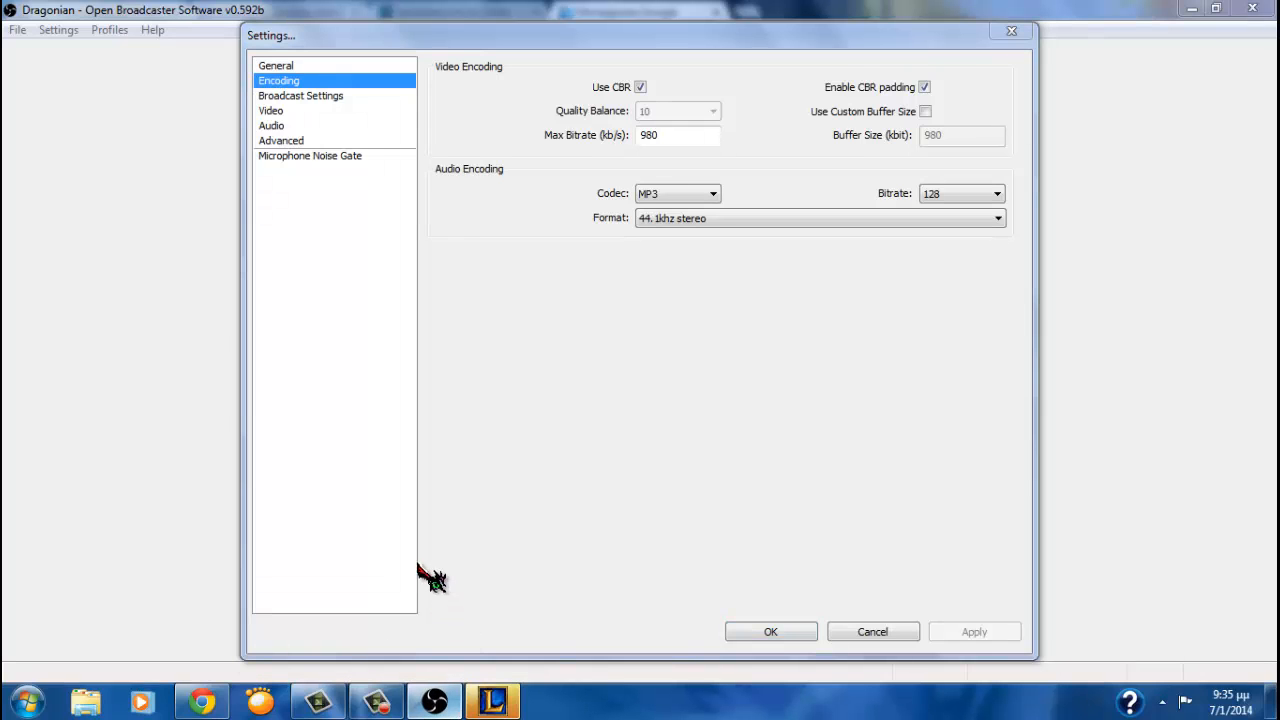
left_click(205, 701)
type("c")
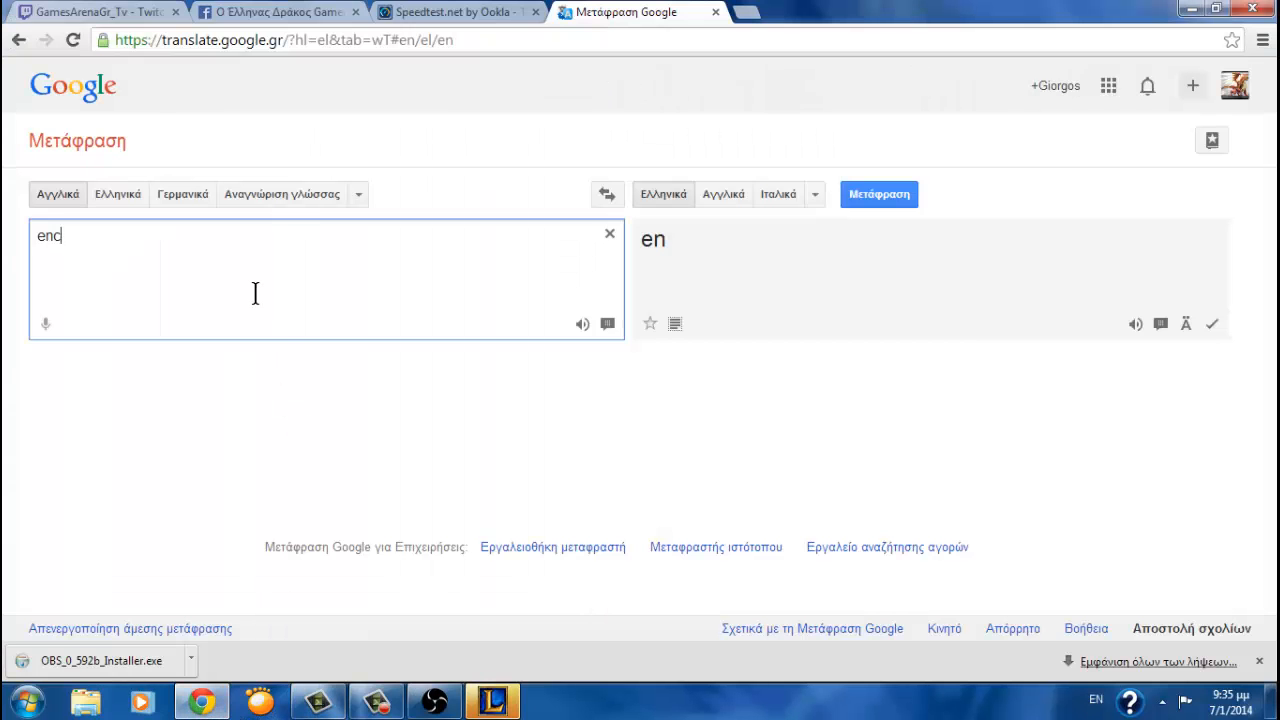
type("oding")
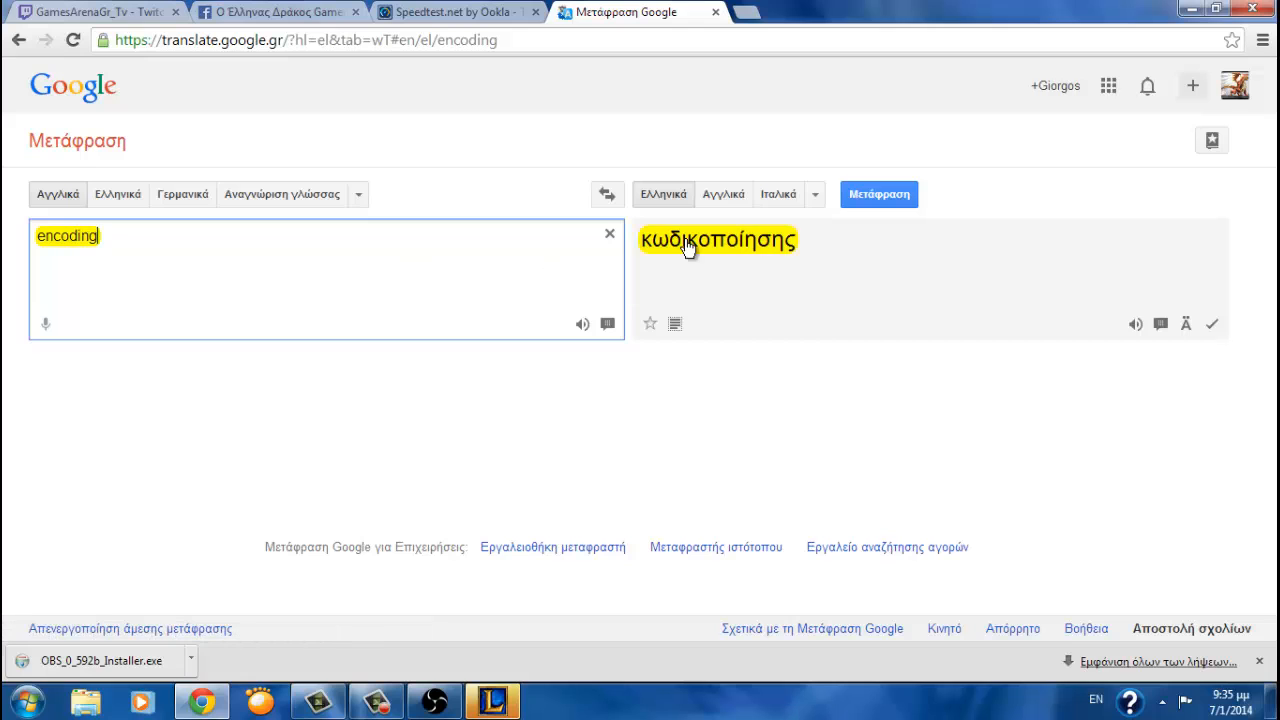
left_click(688, 247)
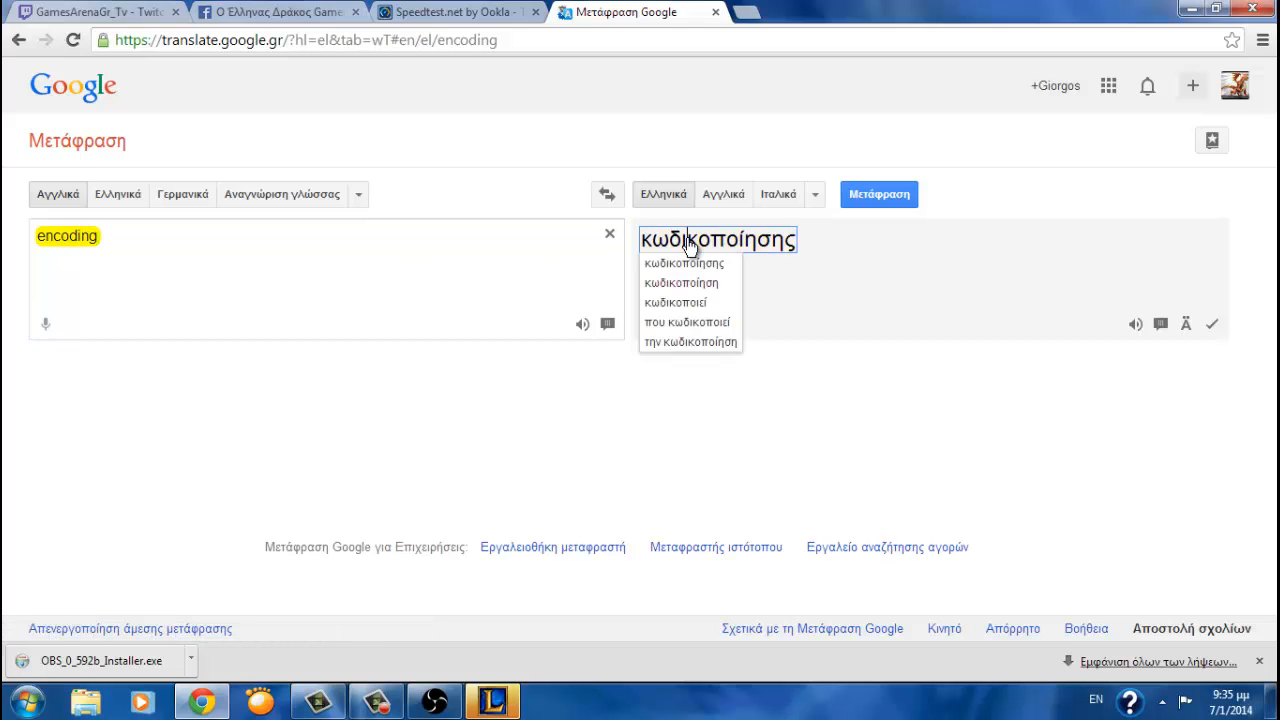
left_click(434, 701)
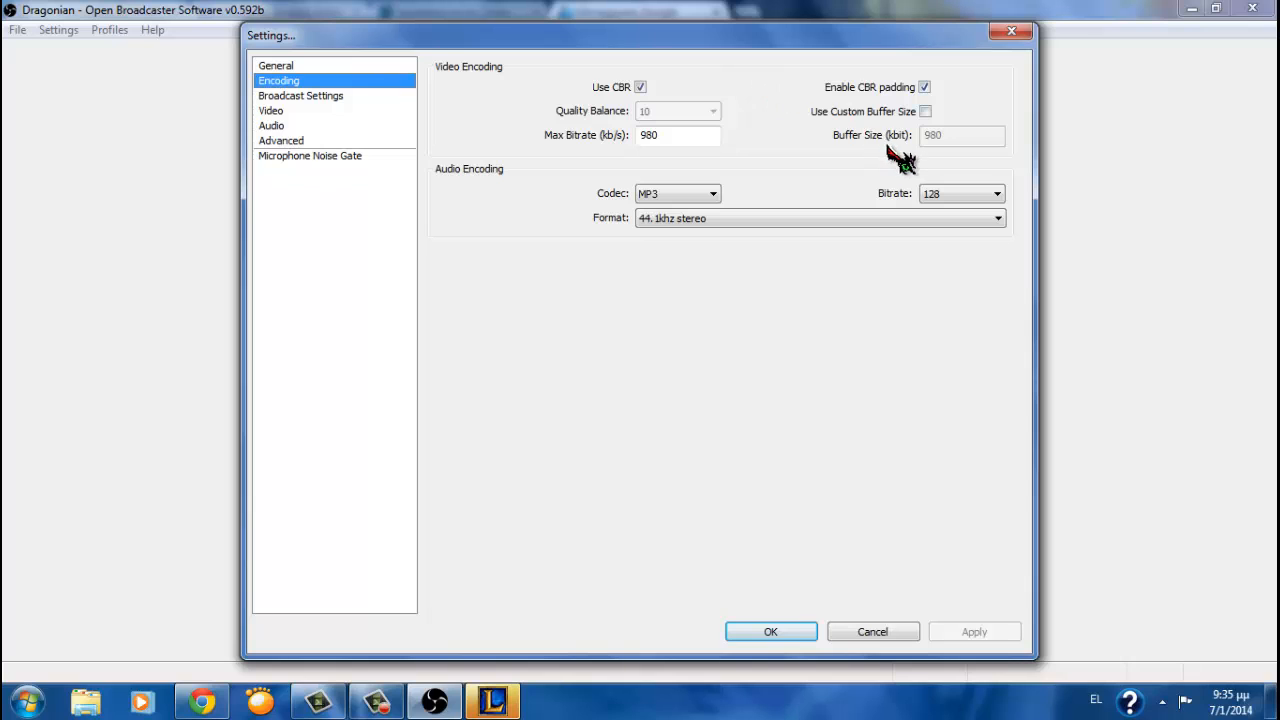
Switch to Chrome and run the internet connection test again on speedtest.net
left_click(203, 701)
left_click(490, 16)
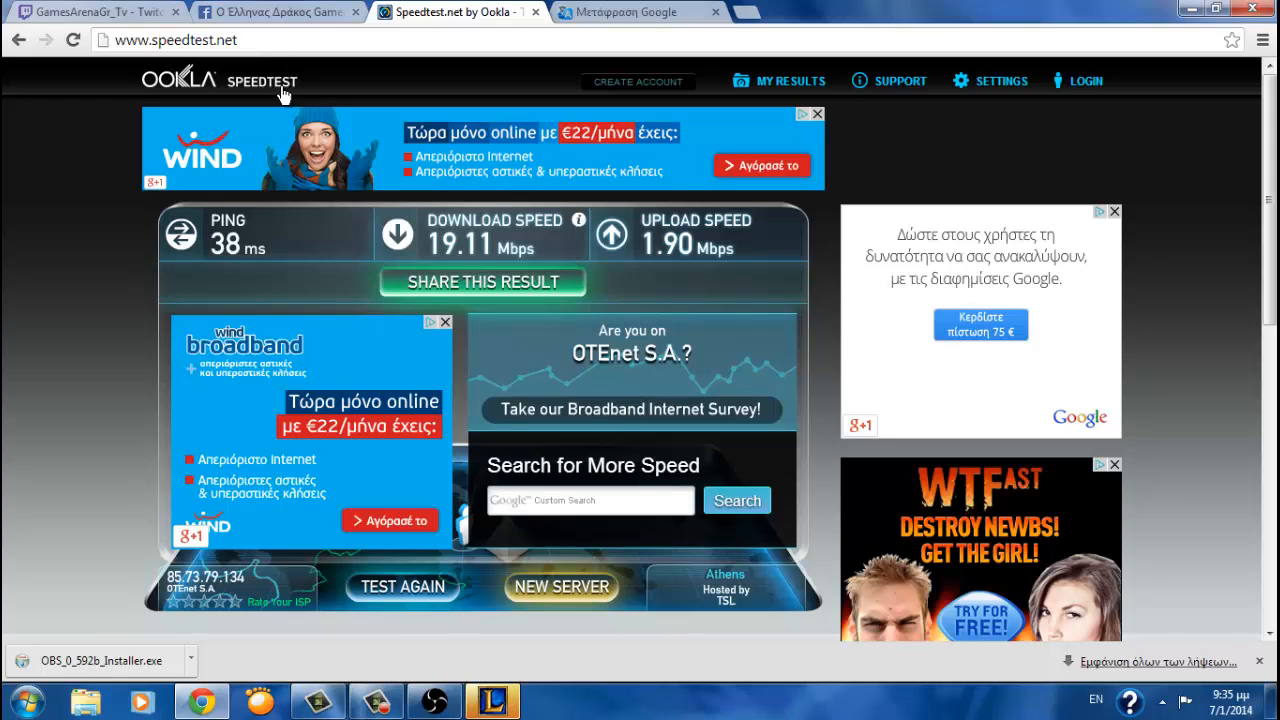
left_click(440, 590)
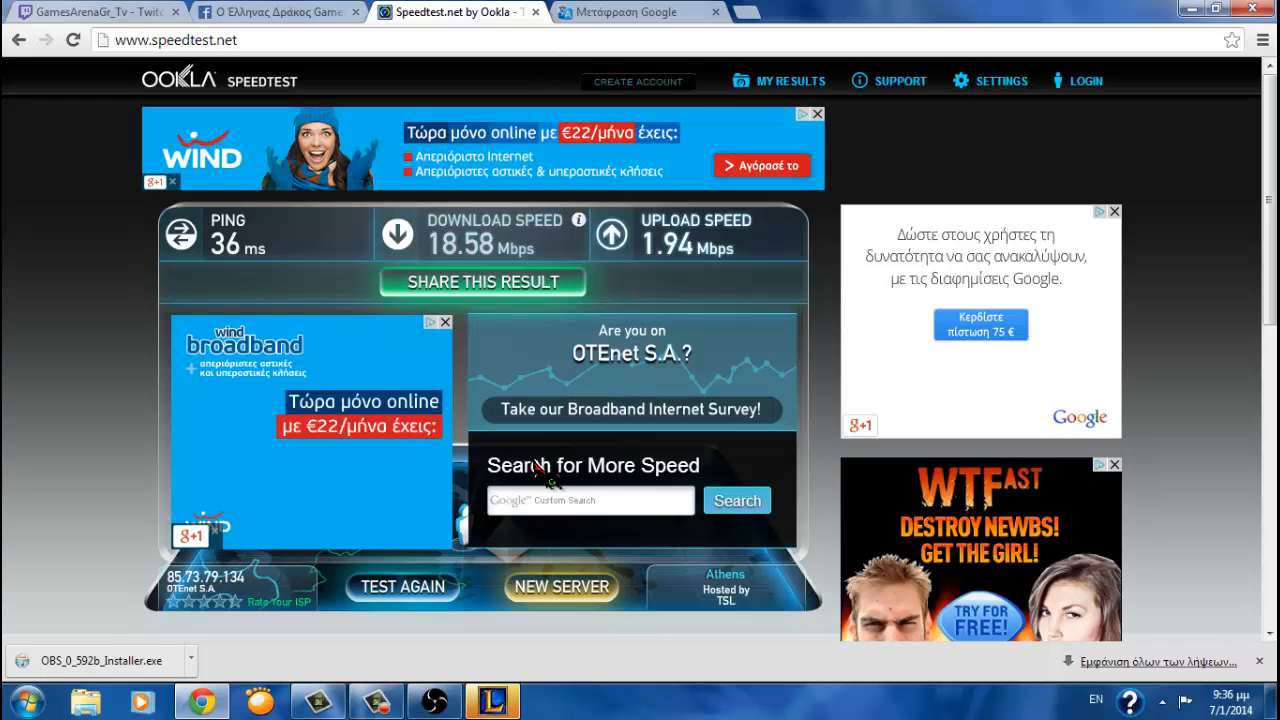
Open the bookmarked Convert Kbps to Mbps page in a new tab and check the upload speed on speedtest.net for the conversion
left_click(750, 14)
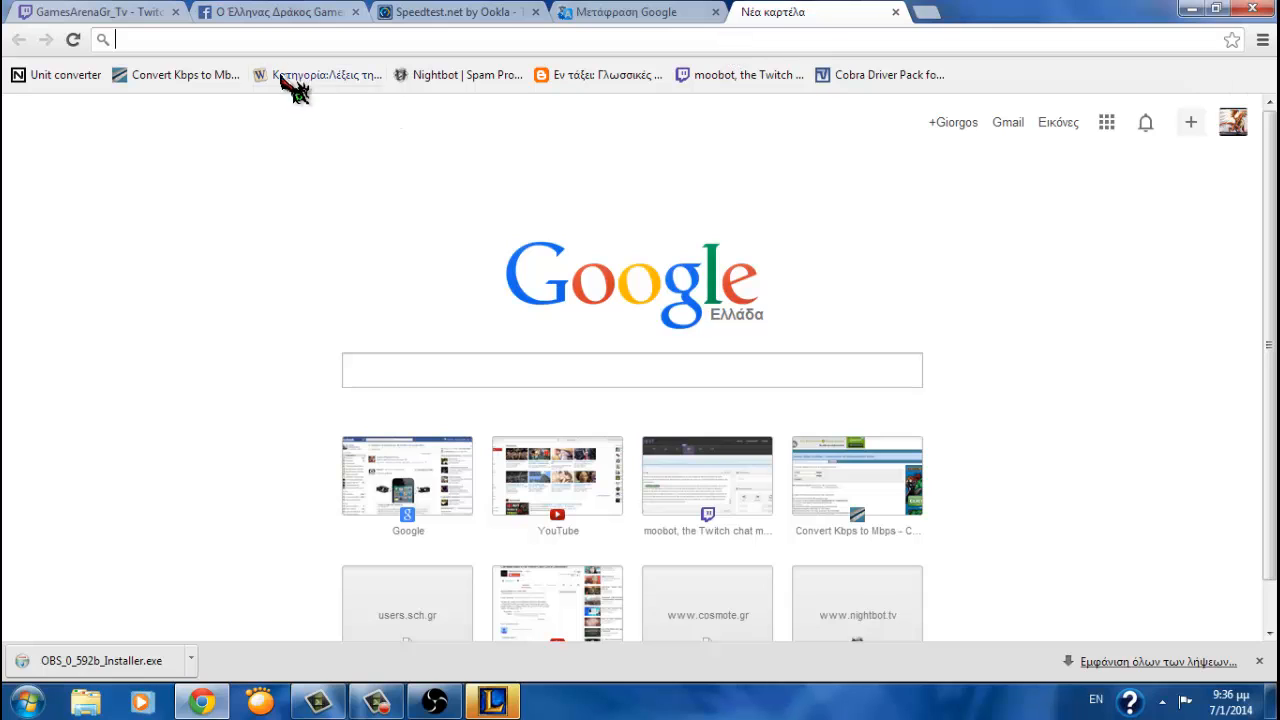
left_click(183, 80)
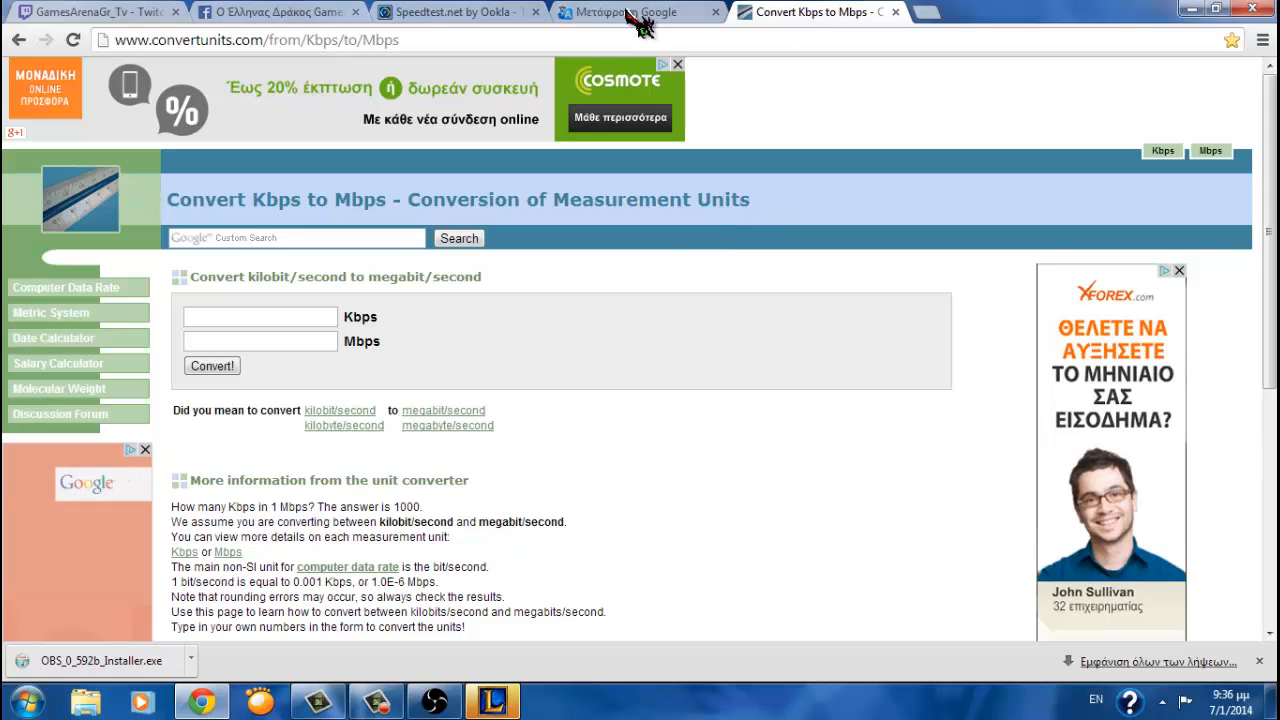
left_click(448, 13)
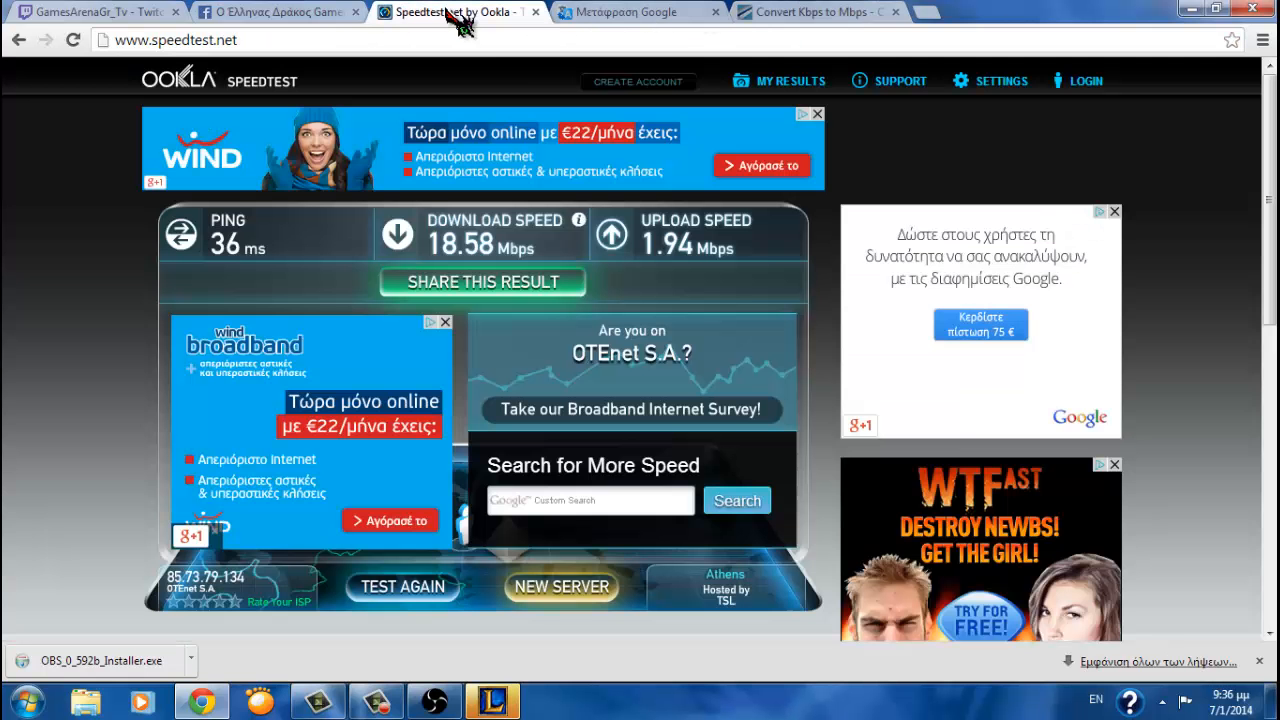
left_click(848, 16)
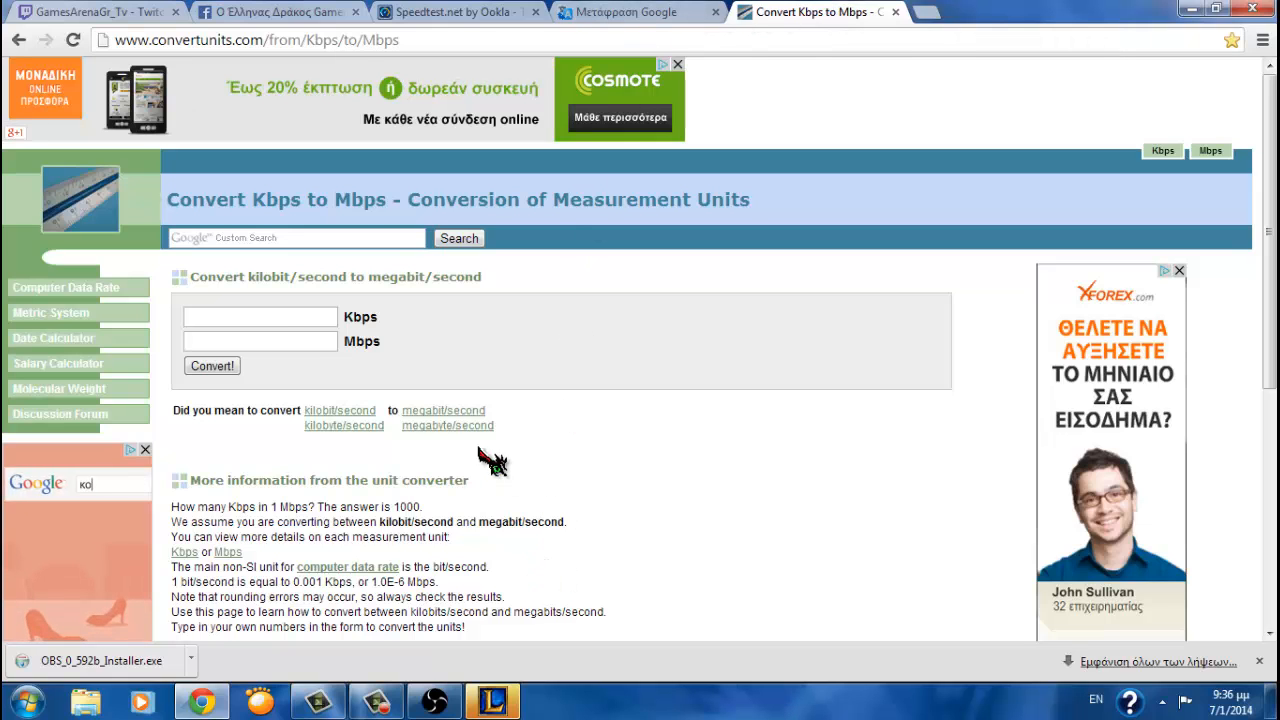
left_click(522, 14)
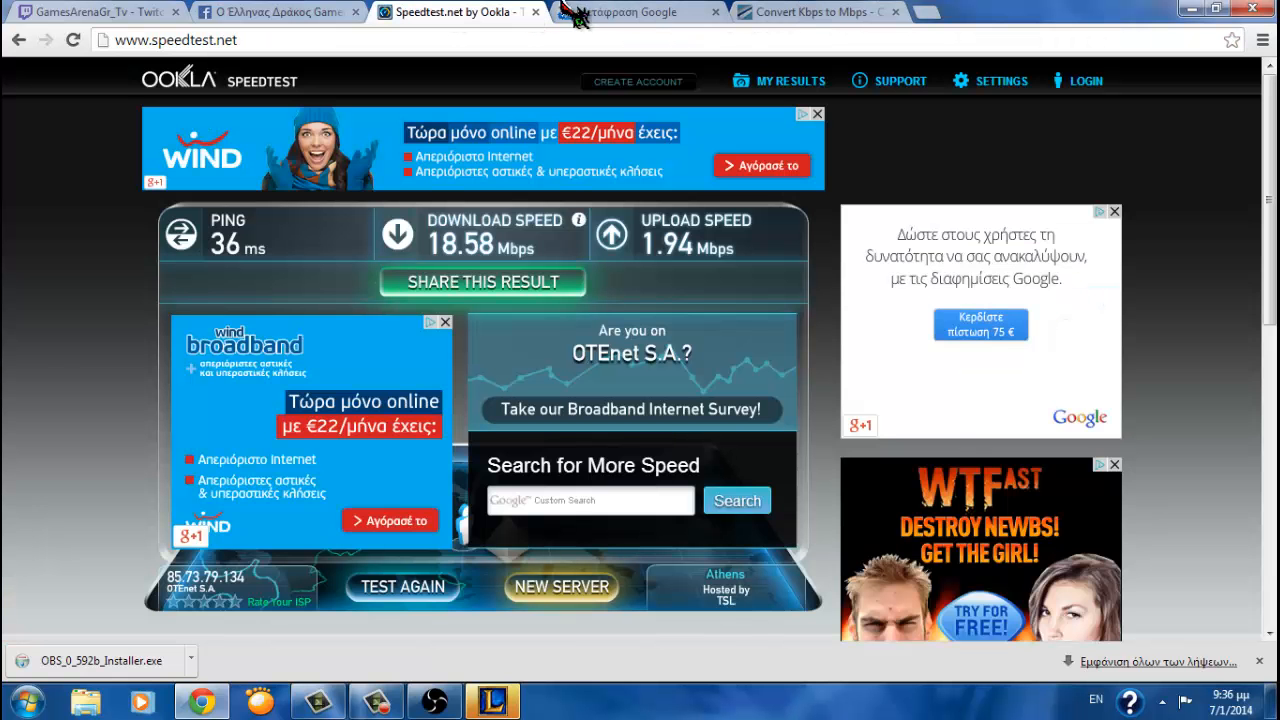
left_click(848, 16)
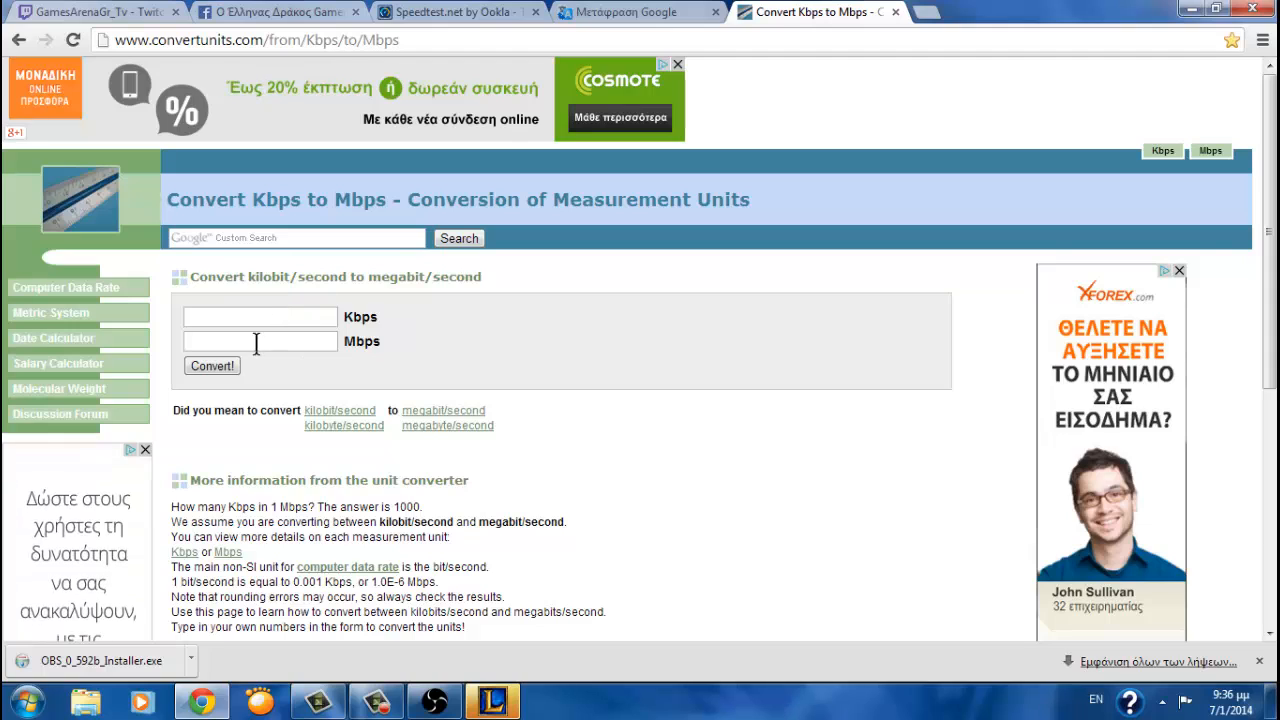
Convert 1,94 Mbps to Kbps on the unit converter page and select the resulting Kbps value
left_click(256, 342)
type("1,94")
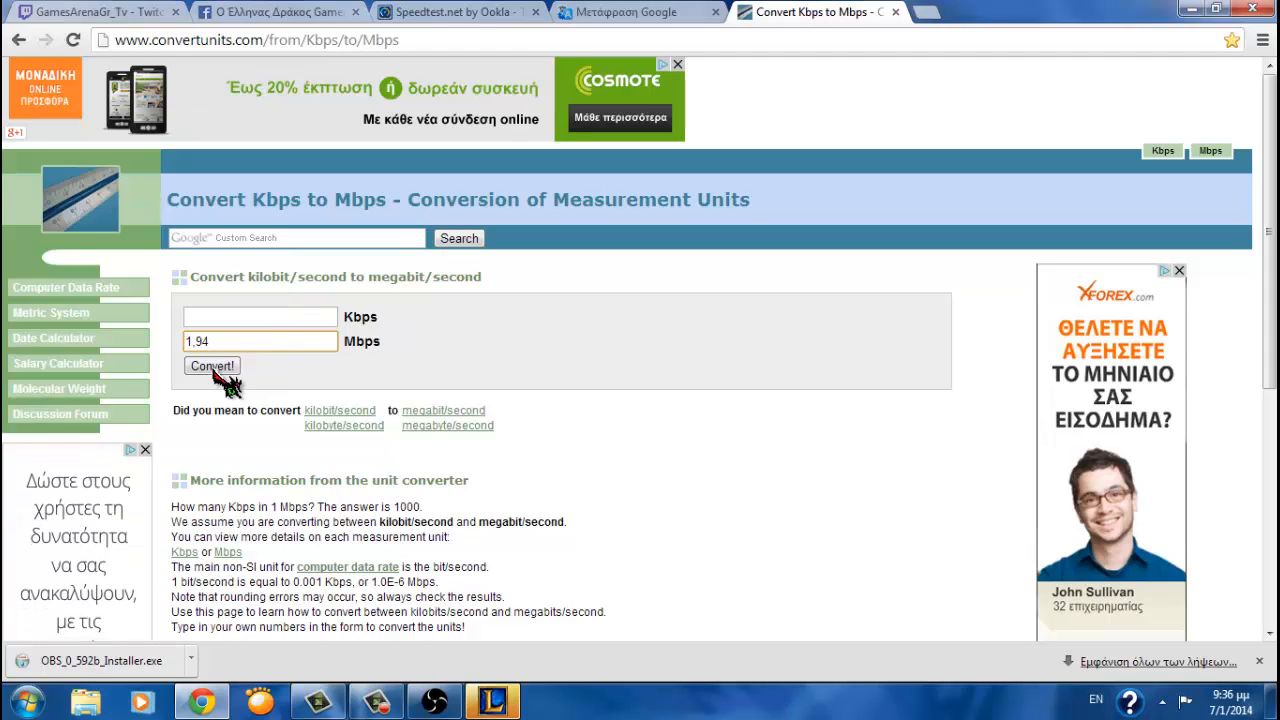
left_click(213, 367)
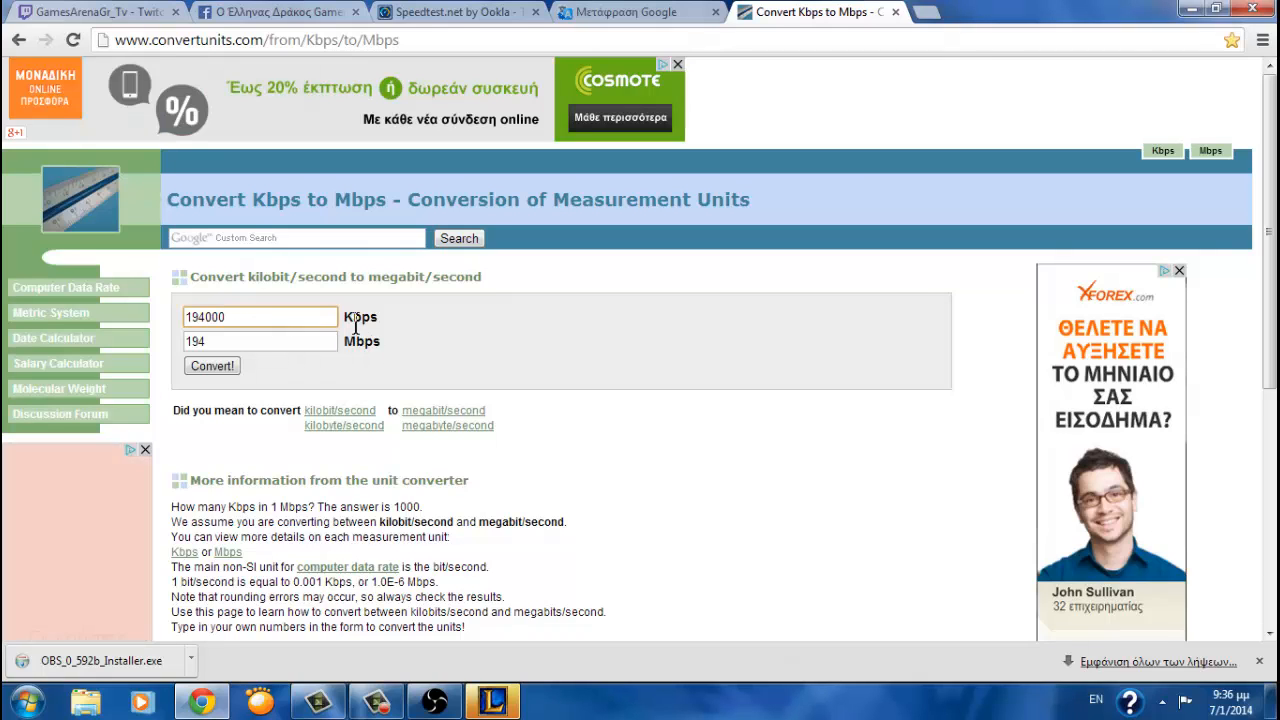
left_click_drag(266, 317, 195, 317)
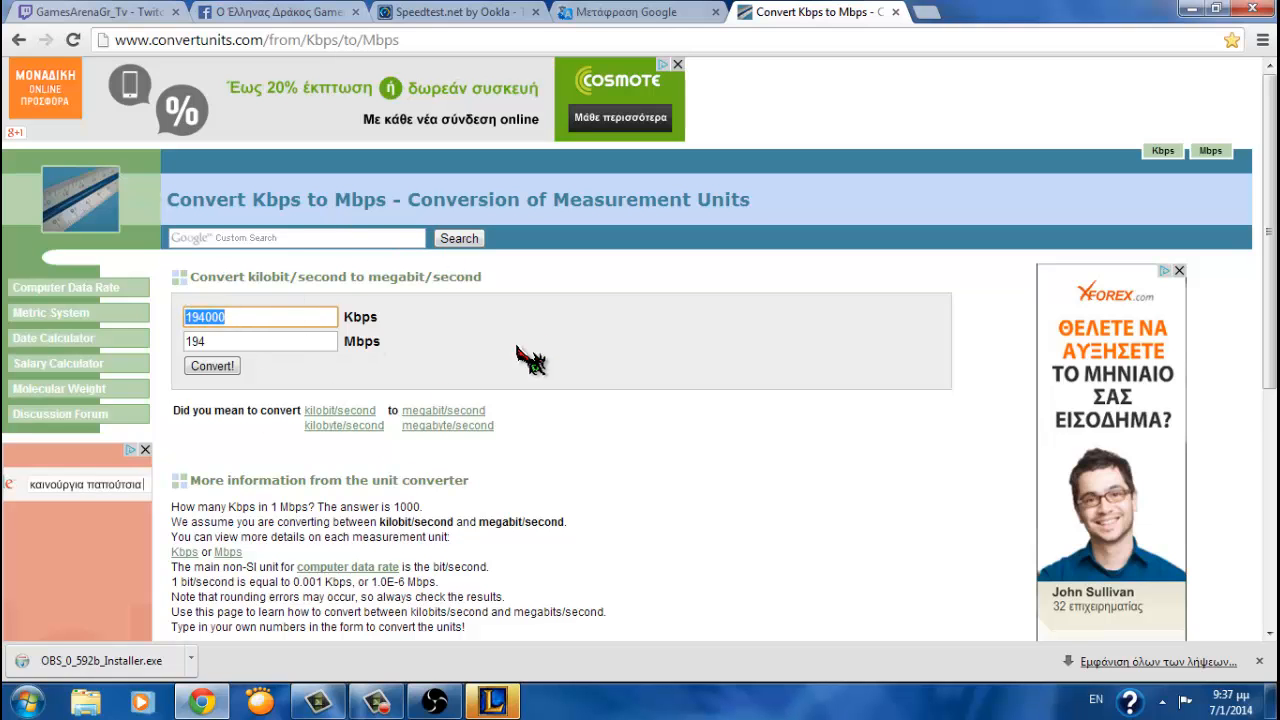
Compare the upload speed on speedtest.net with the unit converter's values, and return to the OBS Encoding settings
left_click(450, 14)
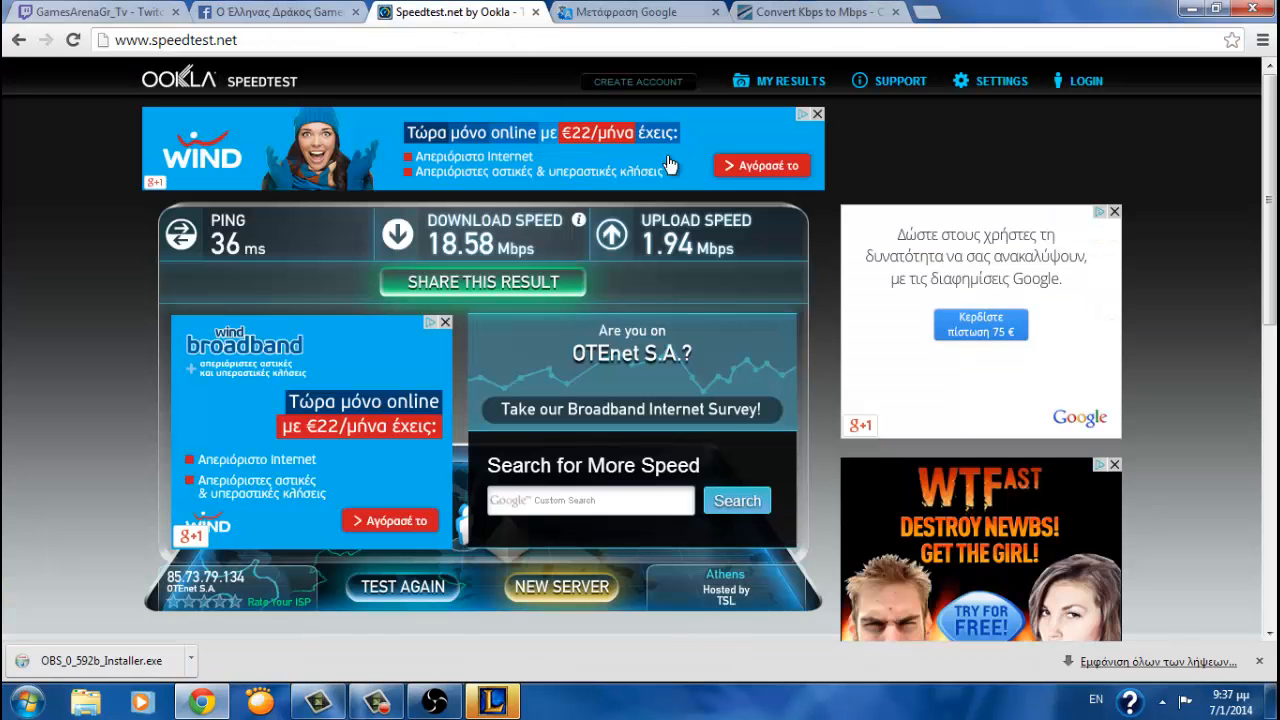
left_click(800, 14)
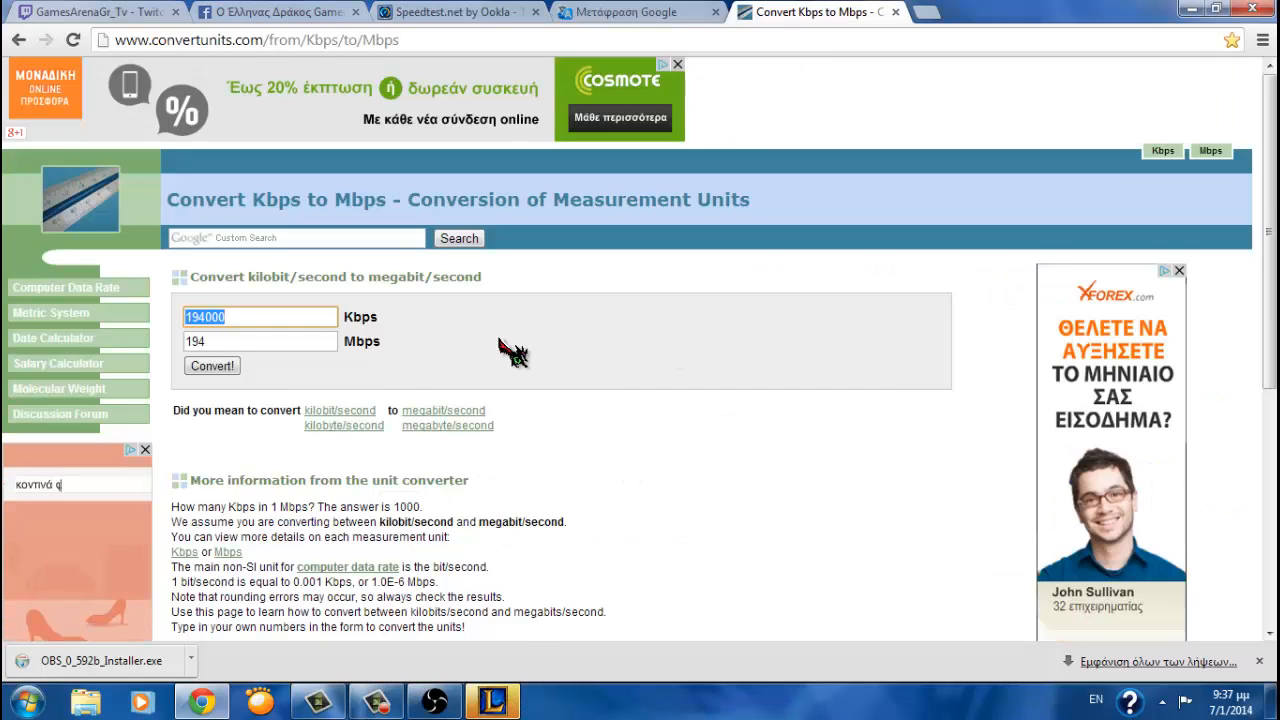
left_click(330, 338)
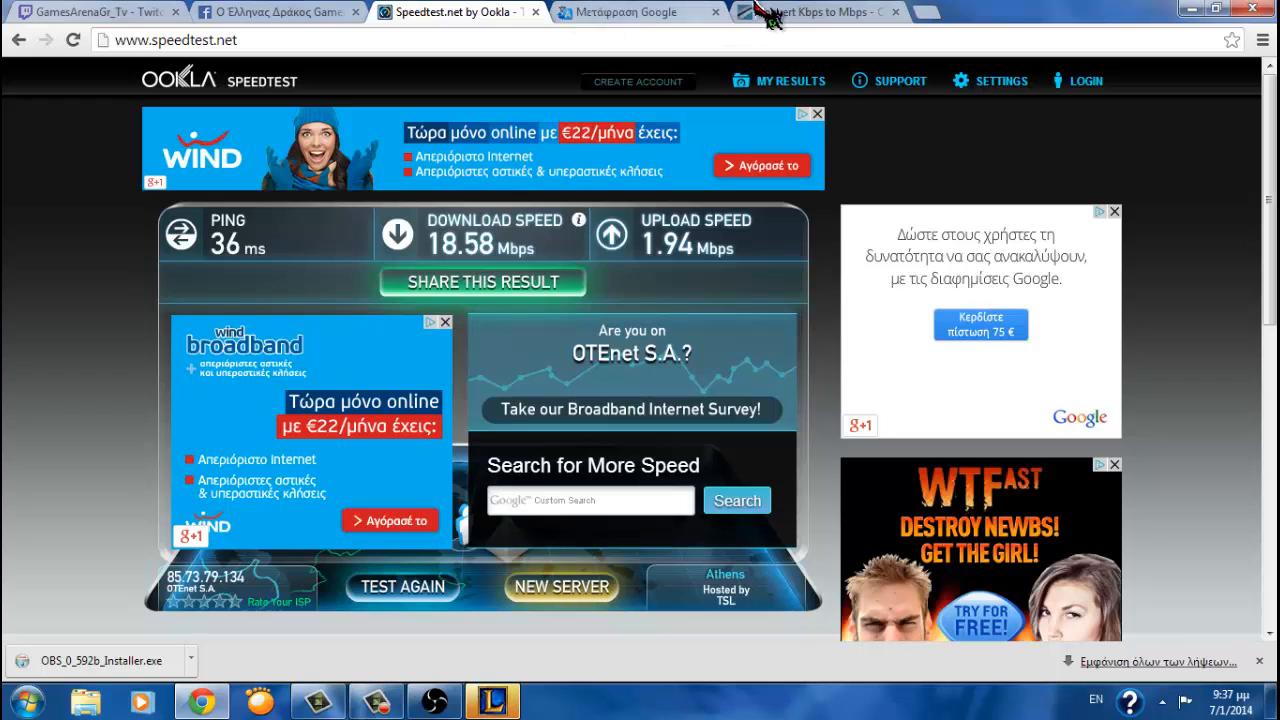
left_click(790, 12)
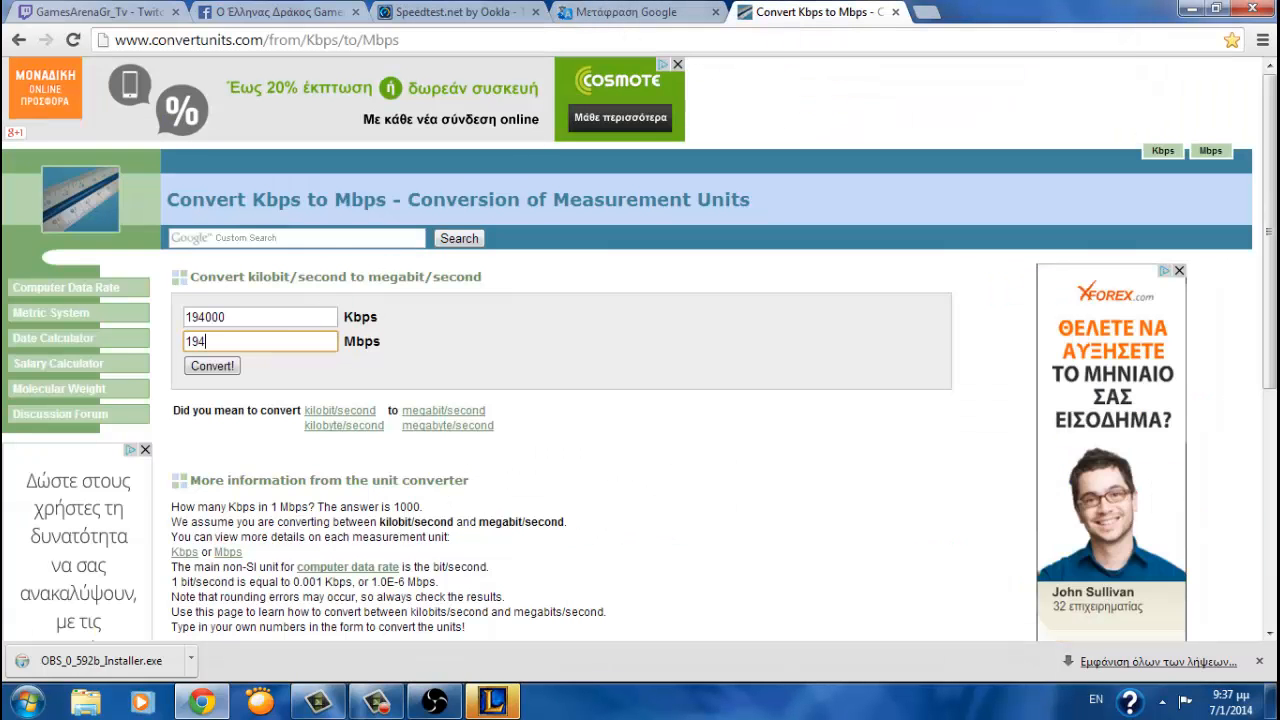
mouse_move(438, 688)
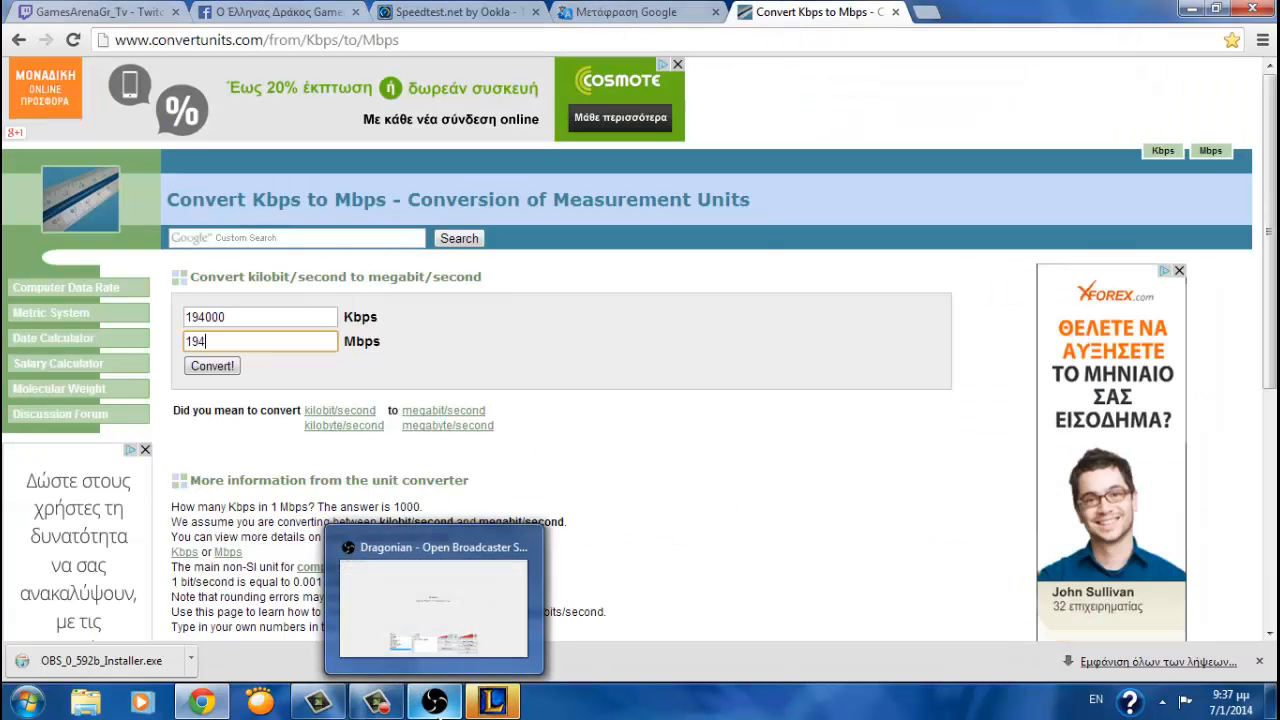
left_click(465, 625)
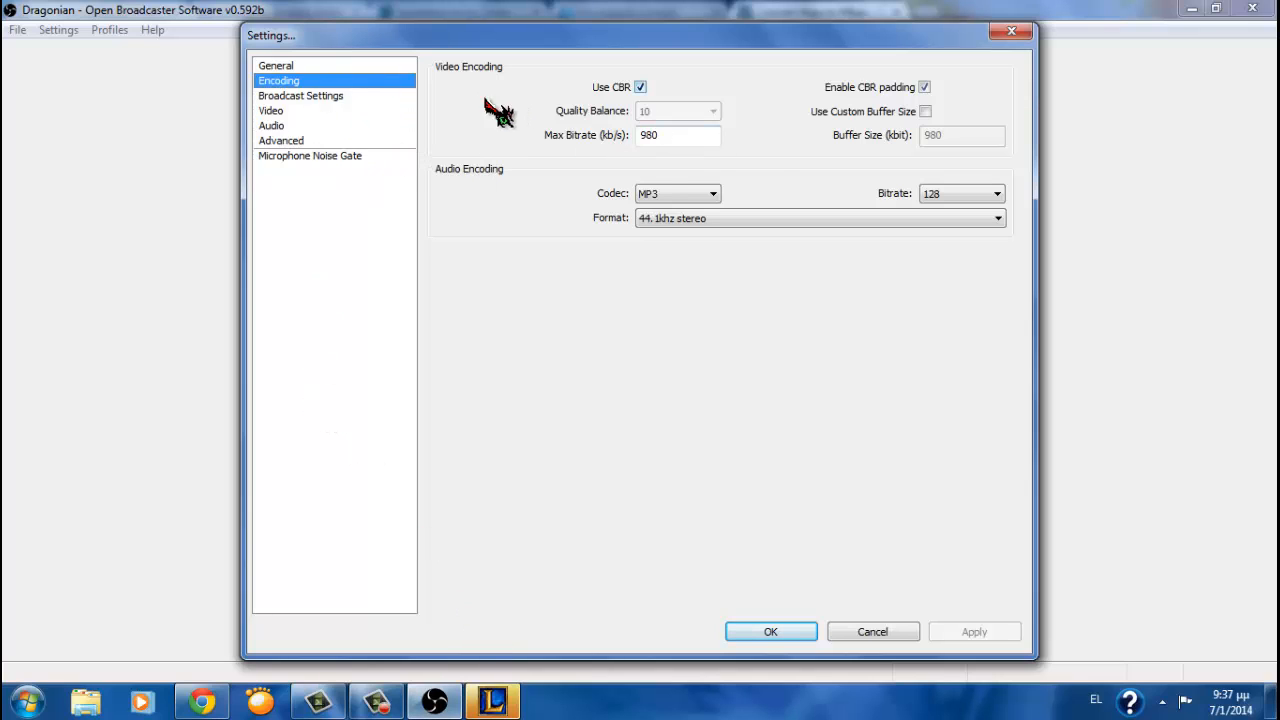
Review the audio encoding options for format, codec and bitrate without changing them
left_click(724, 217)
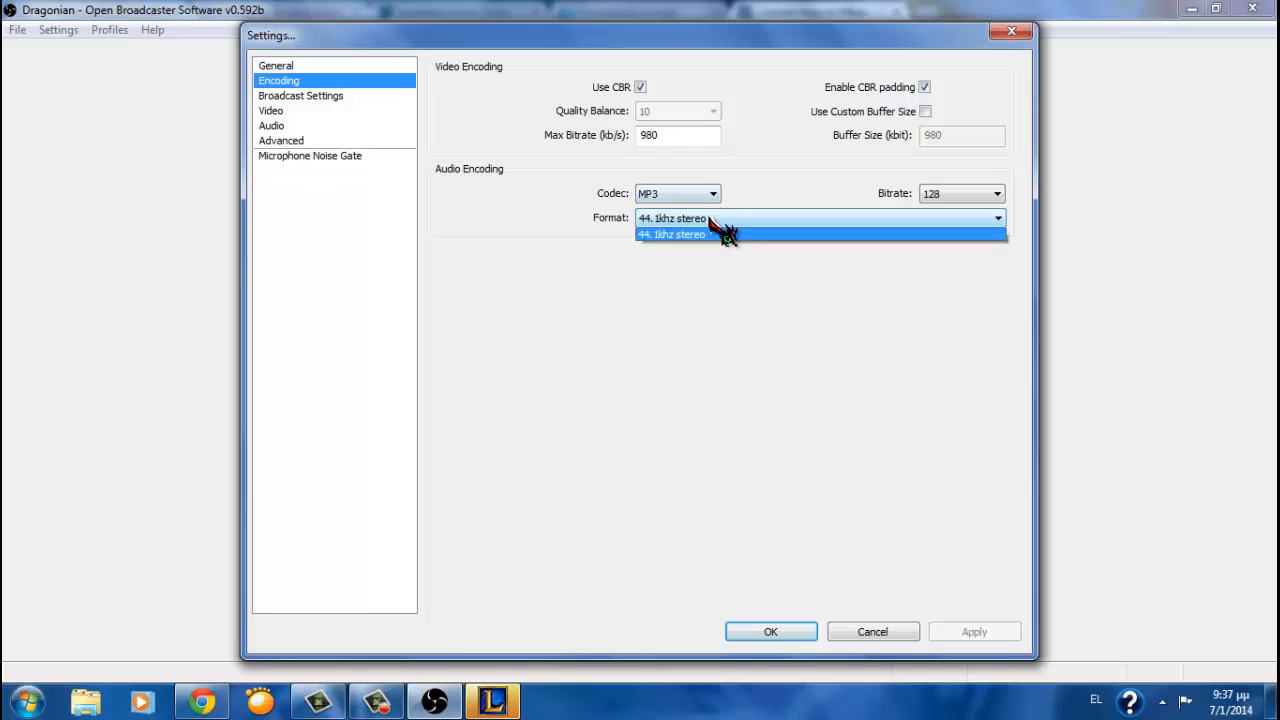
left_click(716, 217)
left_click(706, 194)
left_click(712, 198)
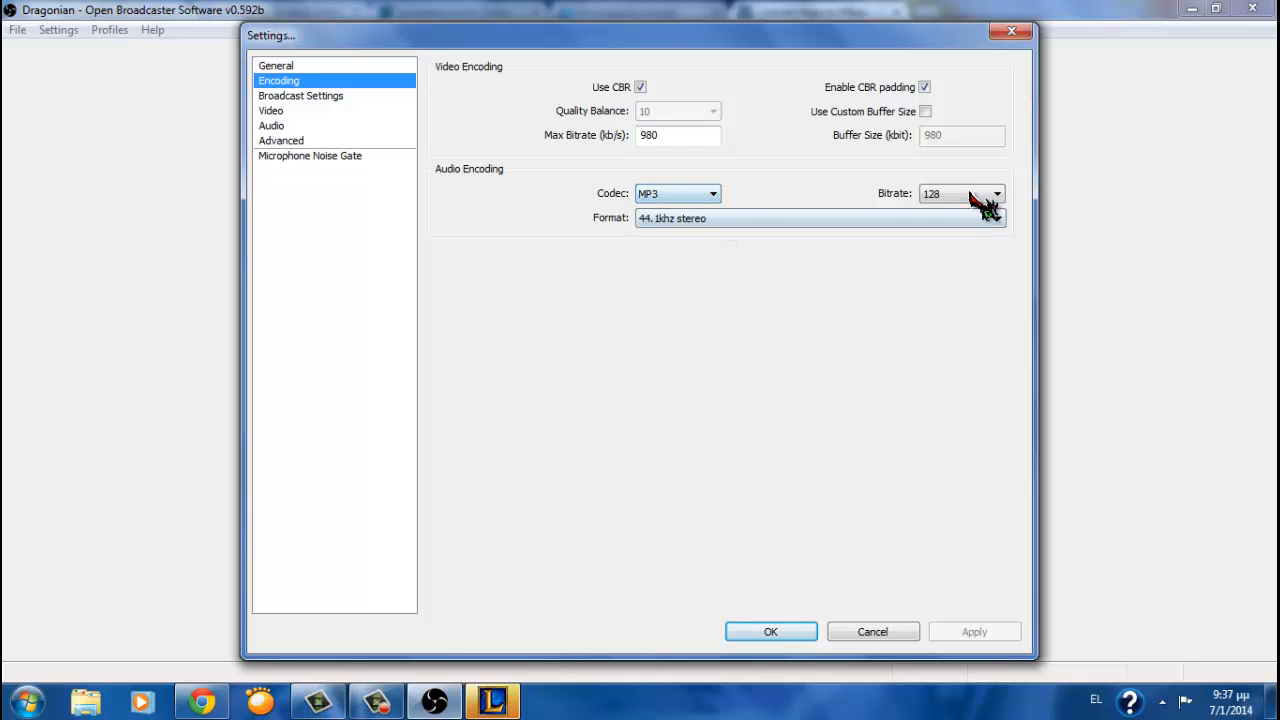
left_click(984, 200)
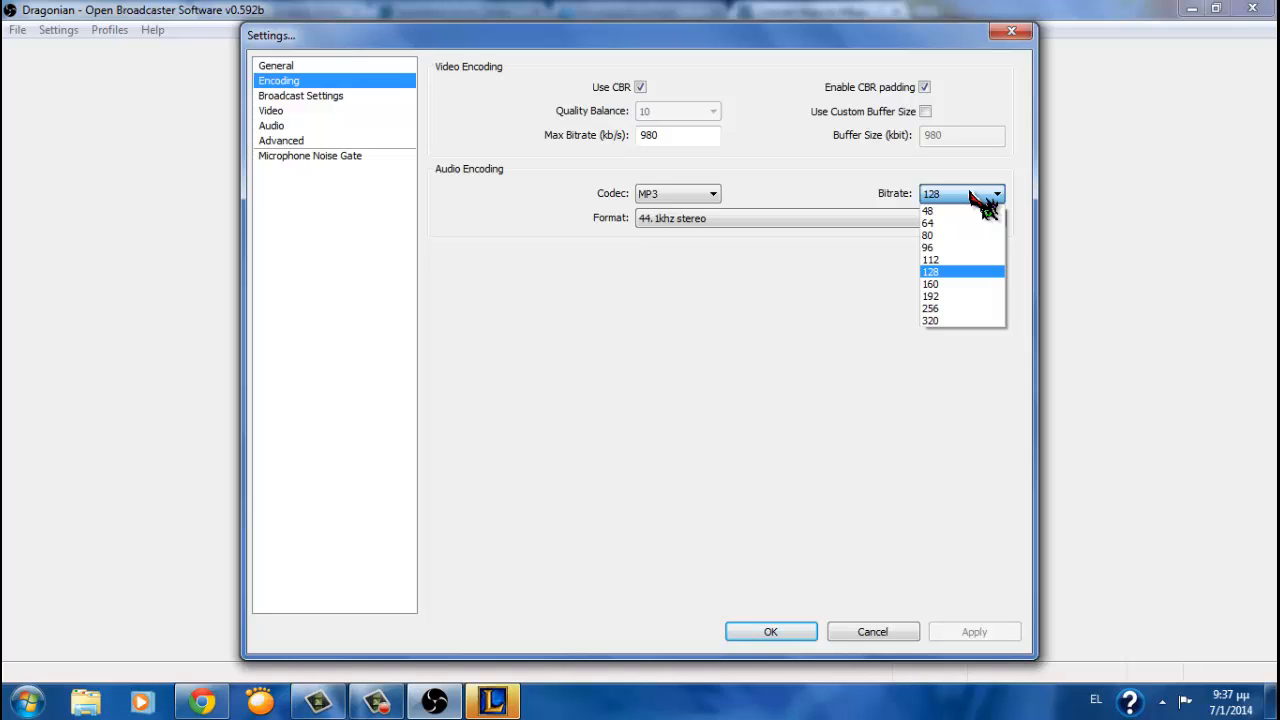
left_click(985, 198)
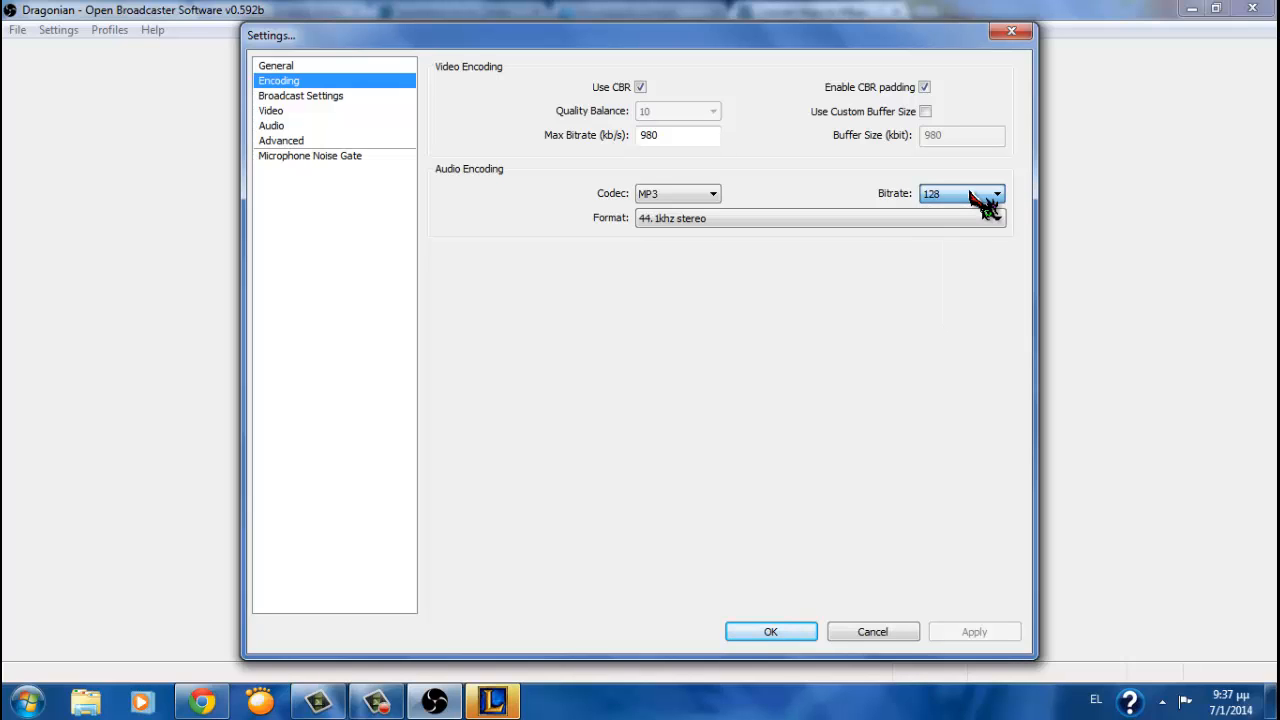
Examine the Max Bitrate (kb/s) value under Video Encoding
left_click(700, 131)
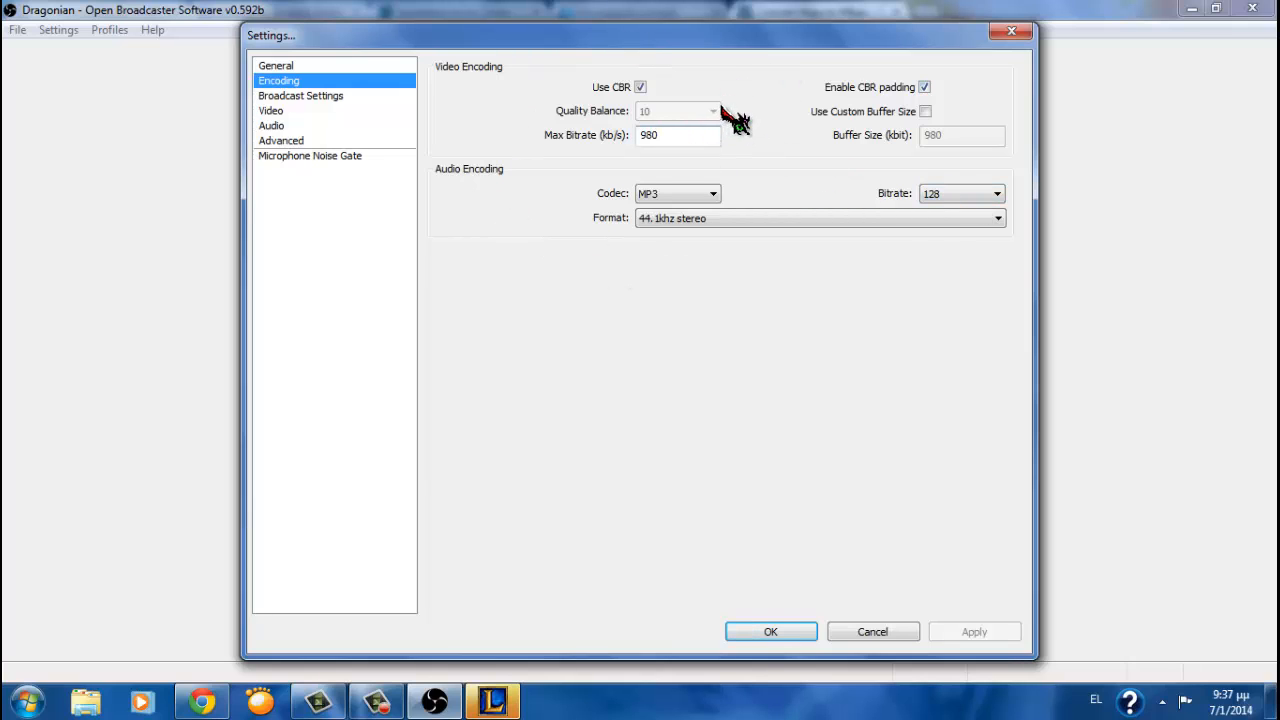
left_click_drag(701, 133, 603, 134)
left_click(686, 138)
Open the Broadcast Settings and review the available modes and streaming services
left_click(328, 97)
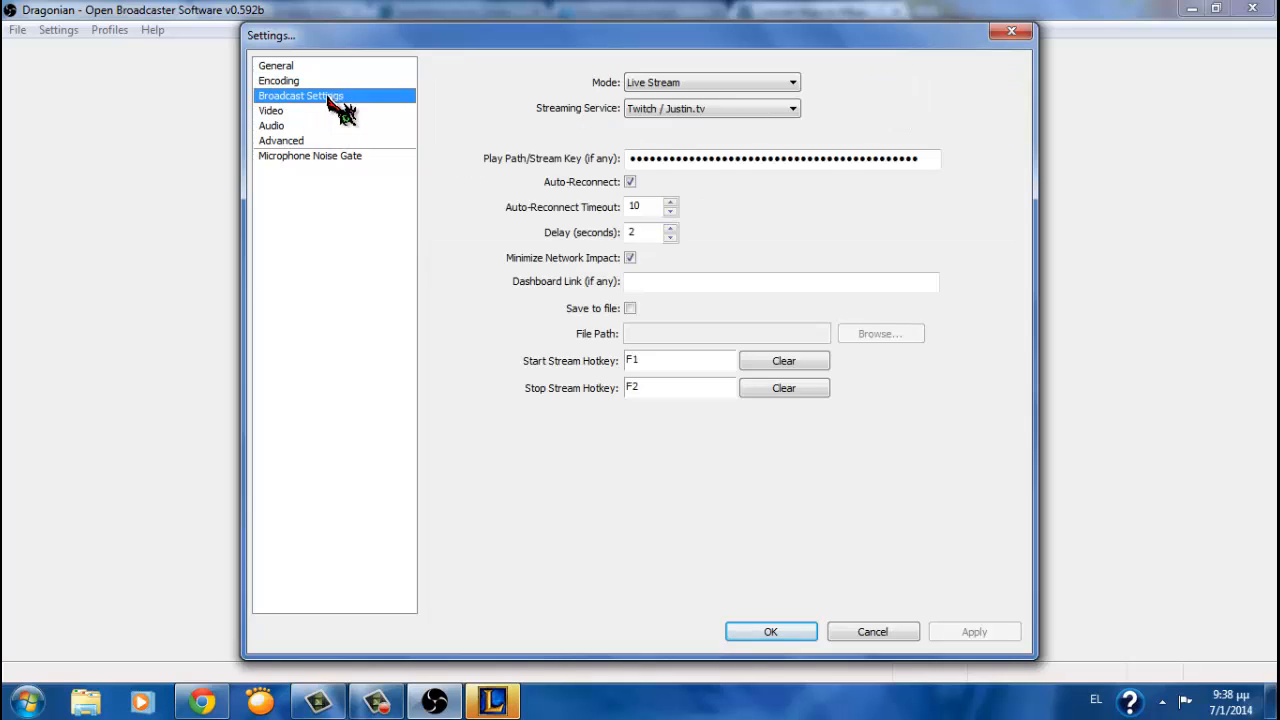
left_click(686, 86)
left_click(686, 88)
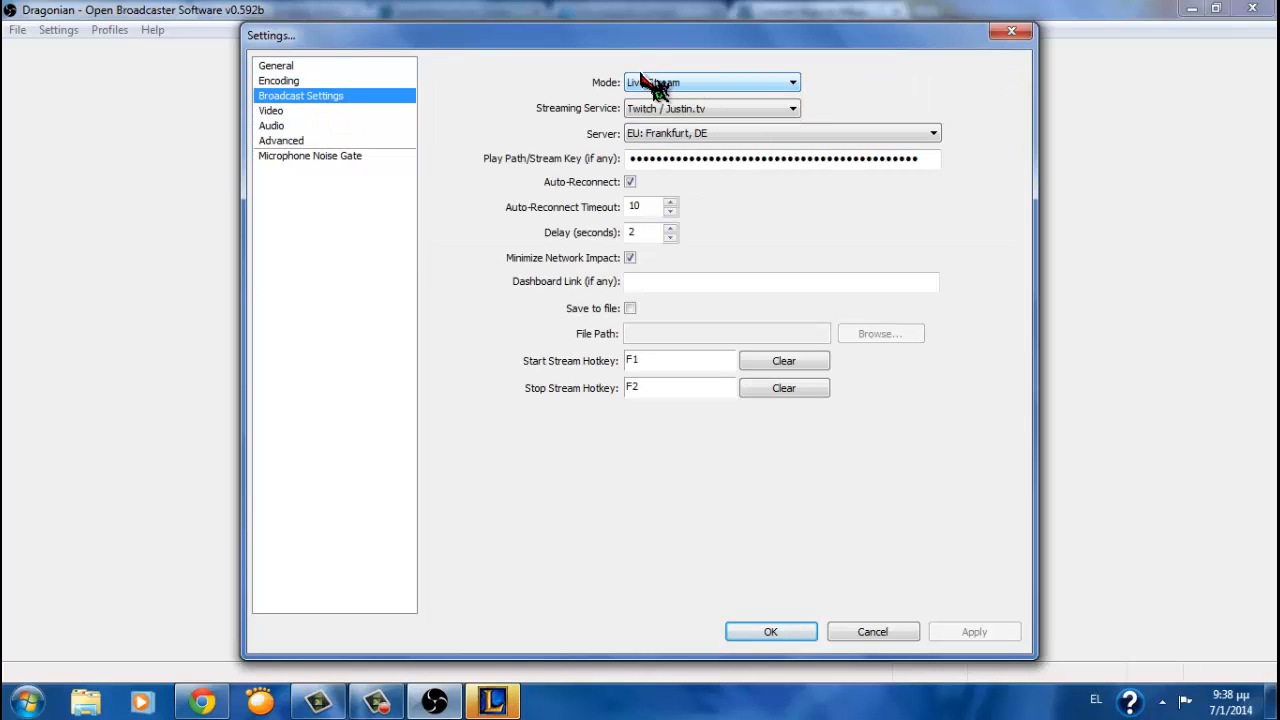
left_click(705, 110)
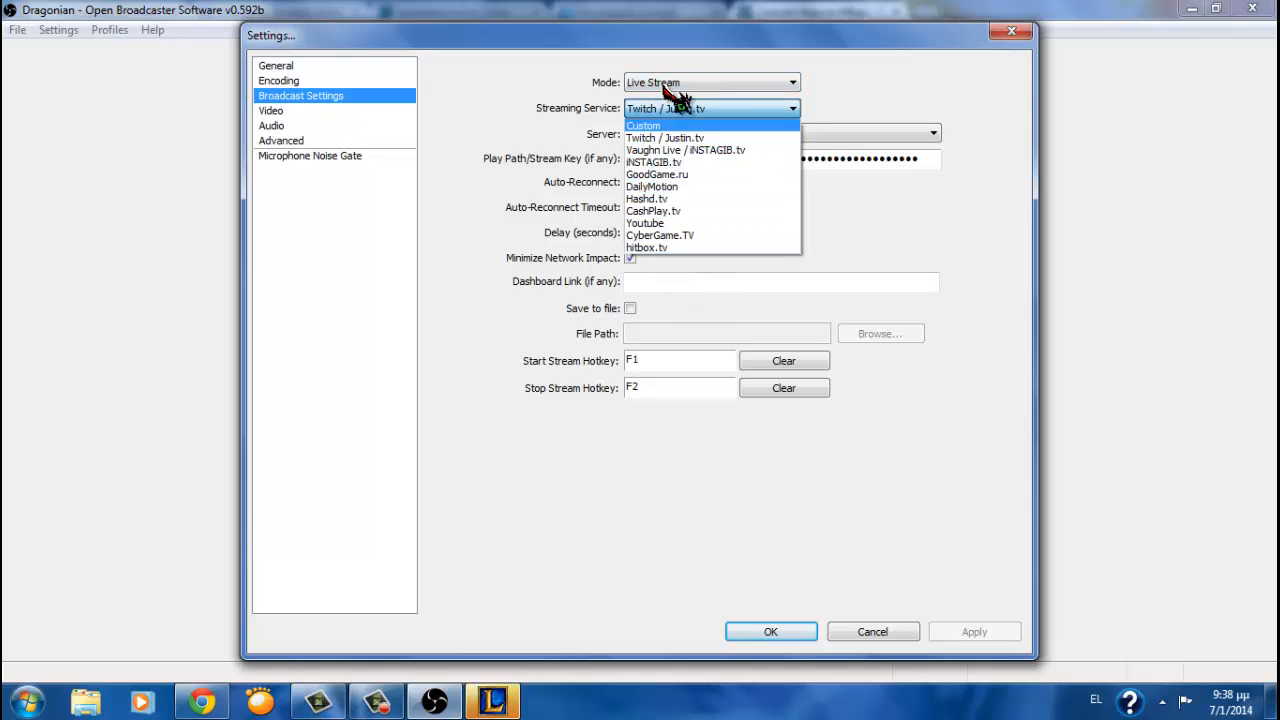
left_click(668, 98)
left_click(668, 79)
left_click(674, 83)
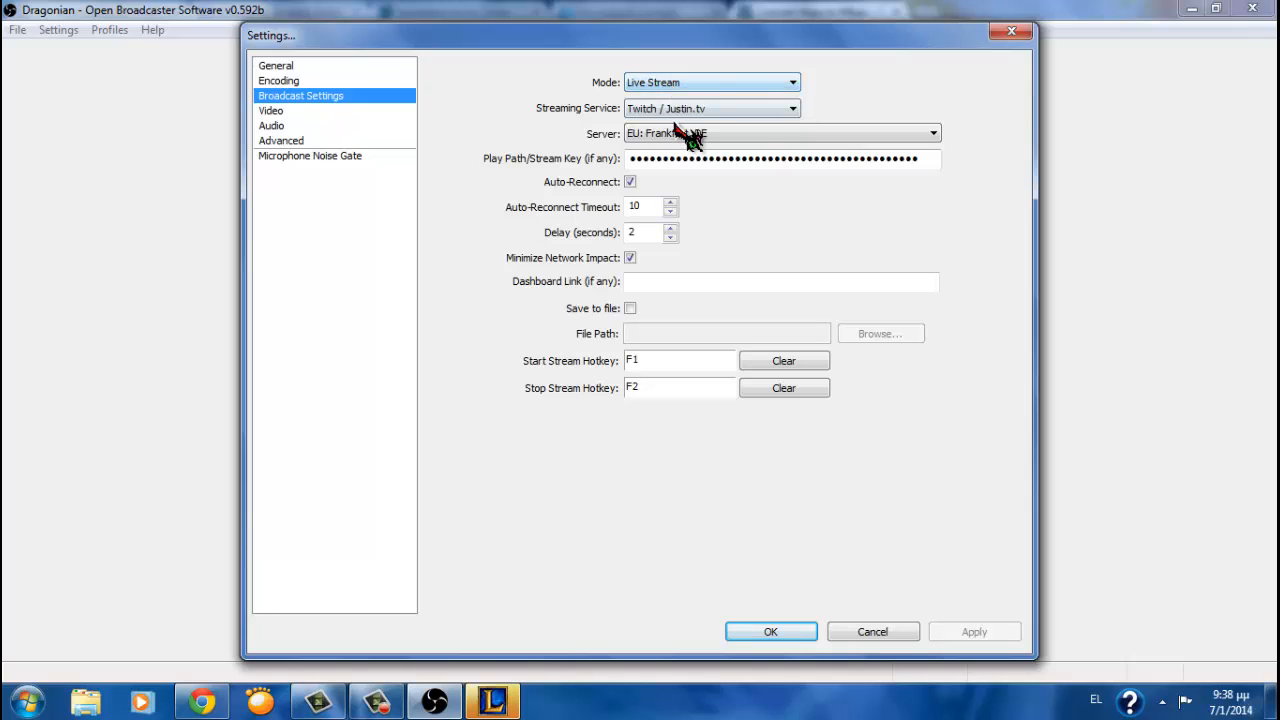
Review the streaming server list, the stream key field and the streaming service choices without changing them
left_click(676, 131)
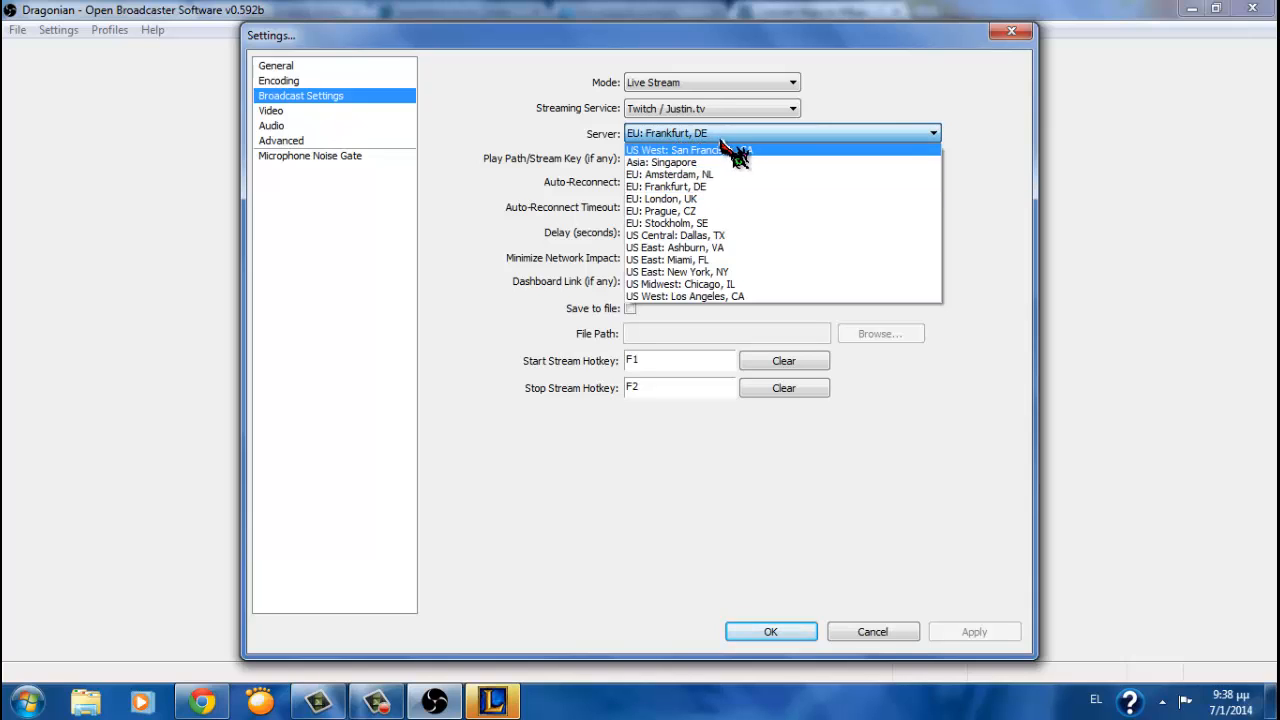
left_click(721, 132)
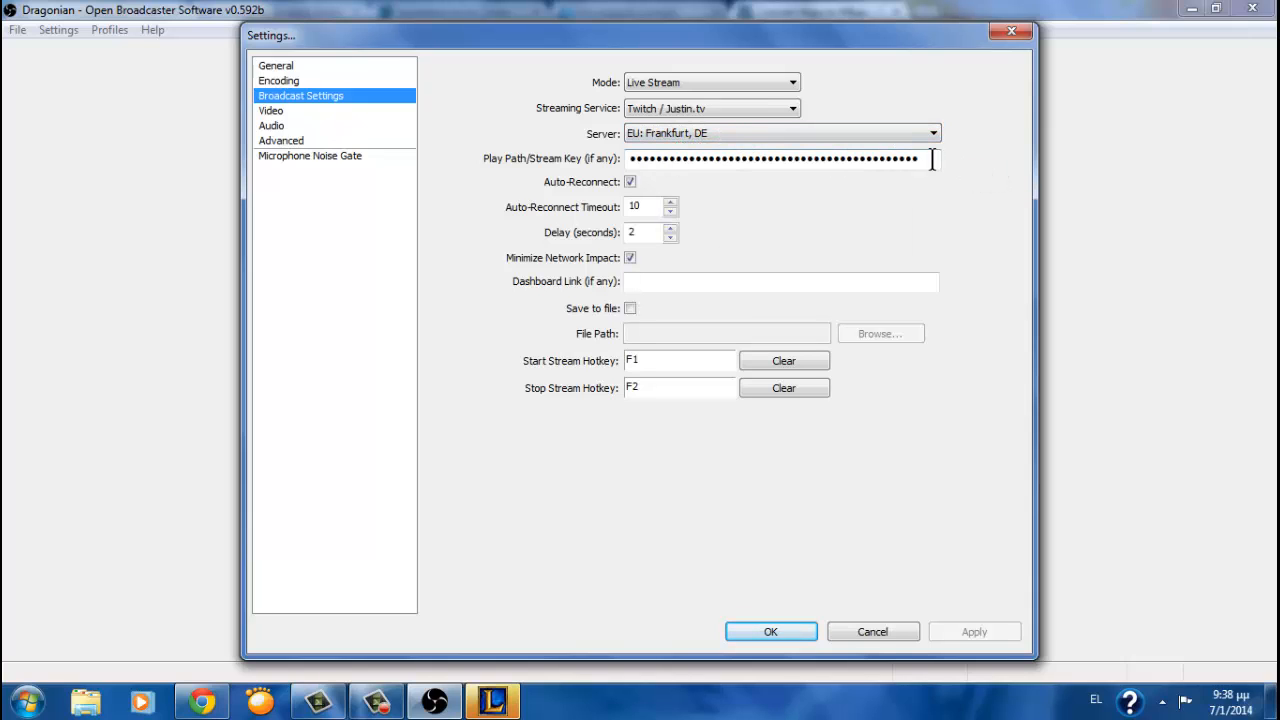
left_click_drag(931, 158, 636, 165)
left_click(679, 112)
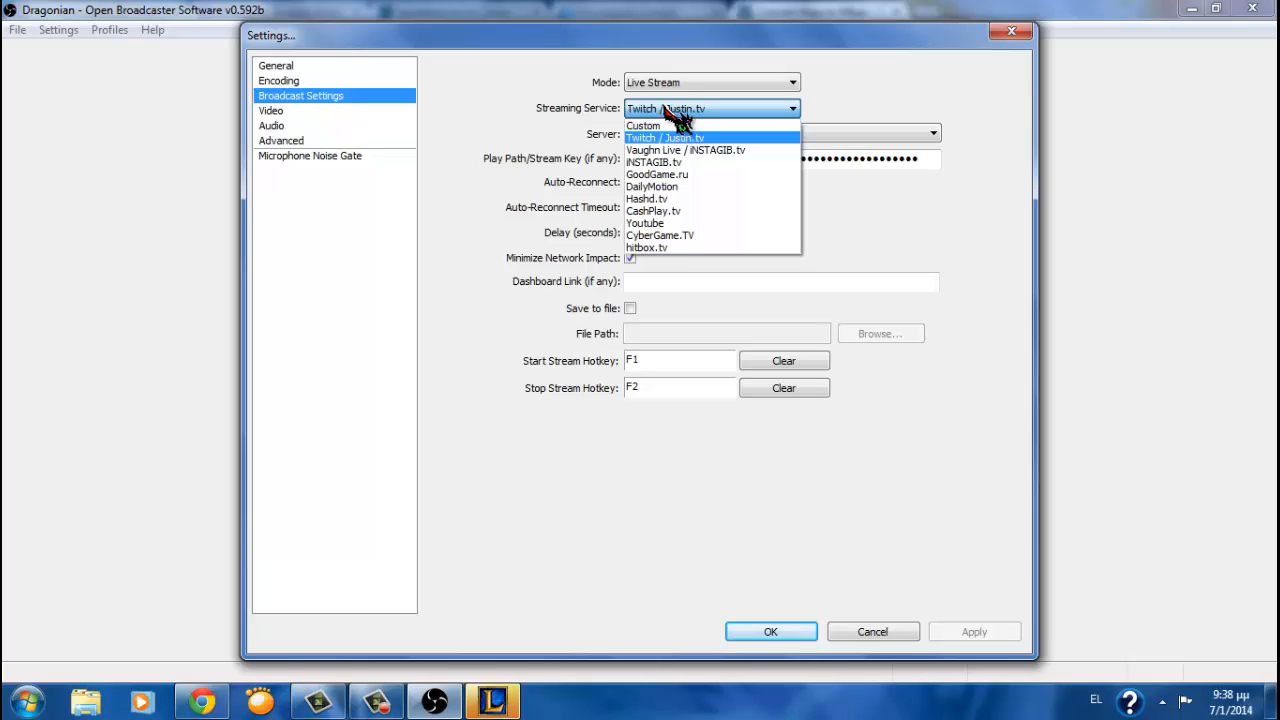
left_click(934, 194)
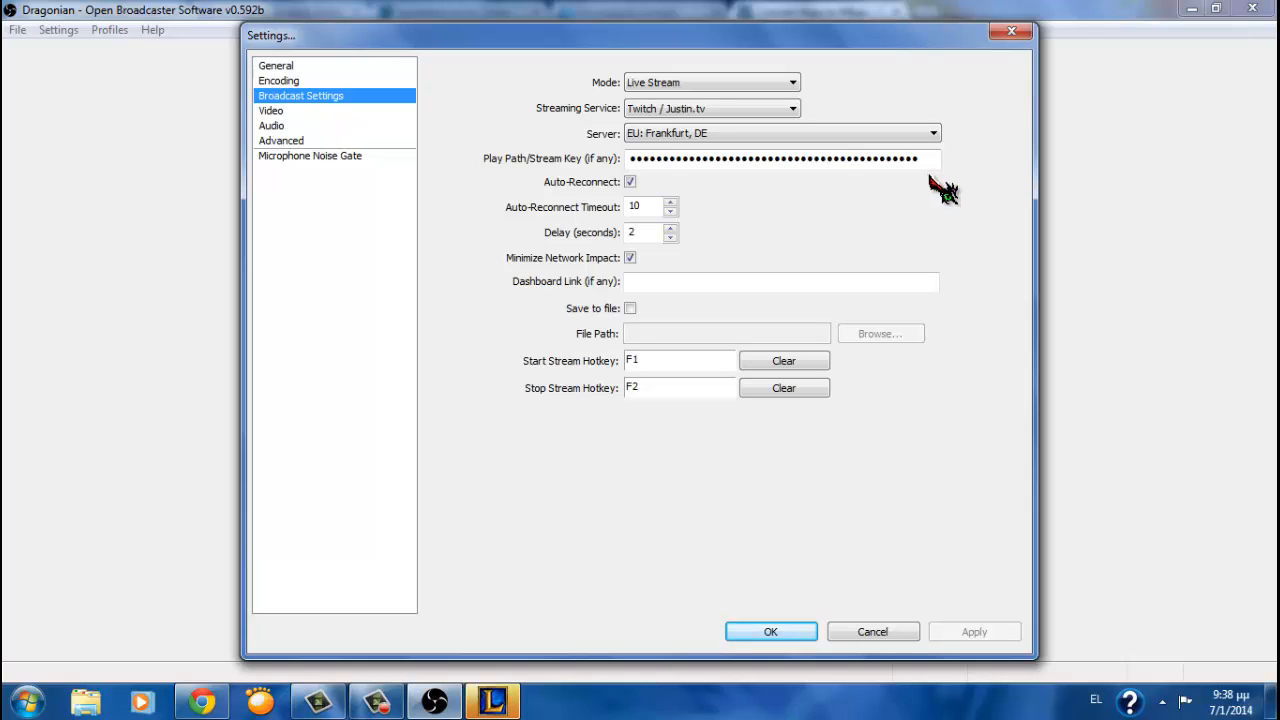
Open the Video settings and check the available video adapters, keeping AMD Radeon HD 6670
left_click(355, 112)
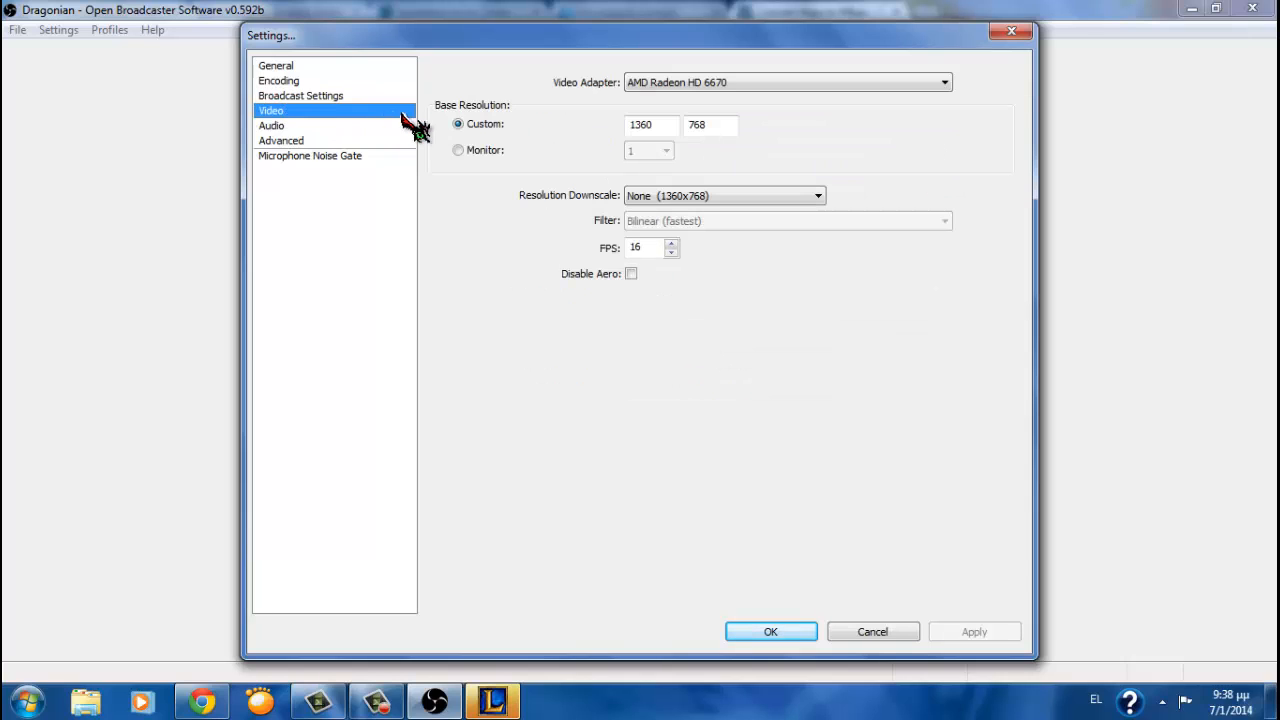
left_click(692, 84)
left_click(702, 95)
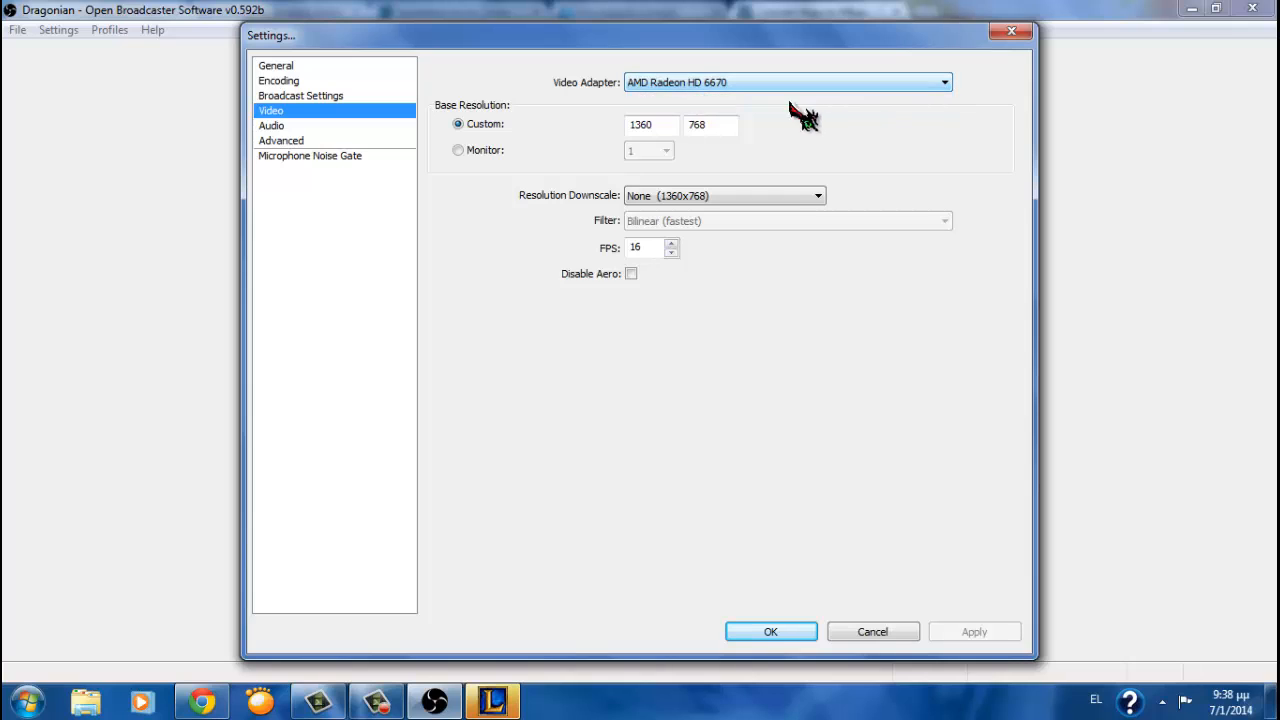
left_click(855, 84)
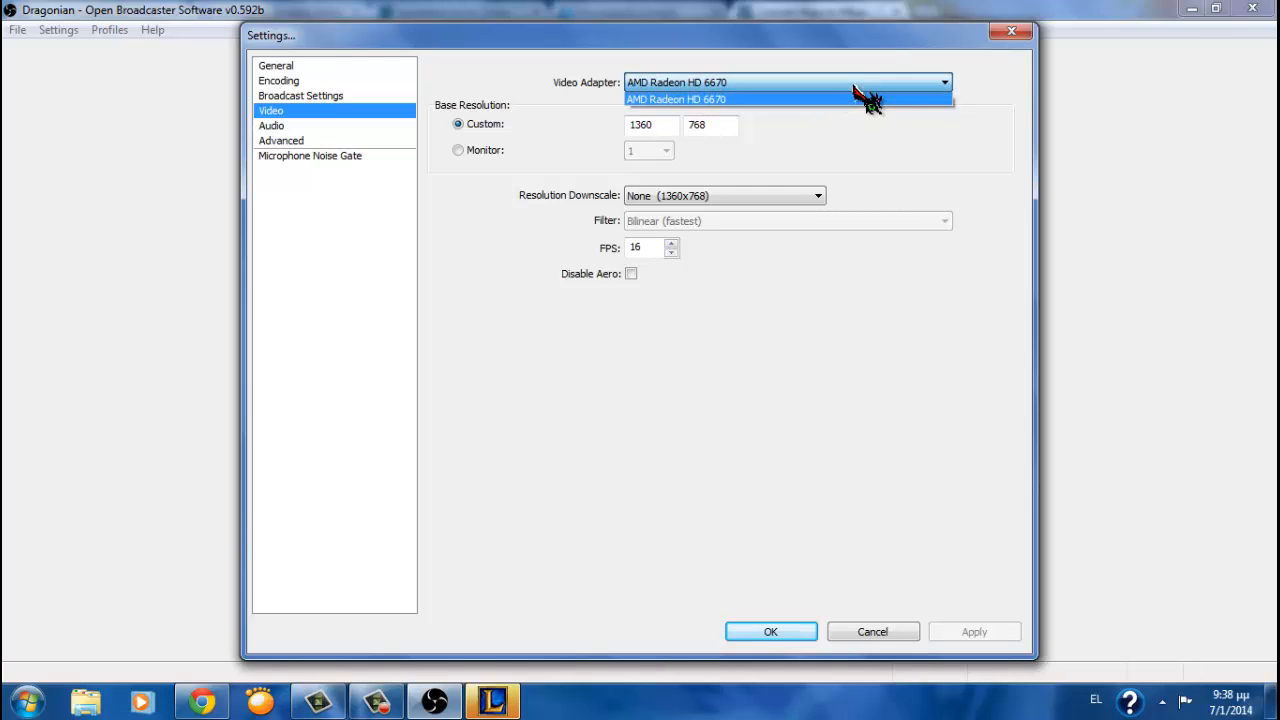
left_click(868, 100)
Examine the custom base resolution, the resolution downscale options and the FPS value without changing them
left_click(632, 126)
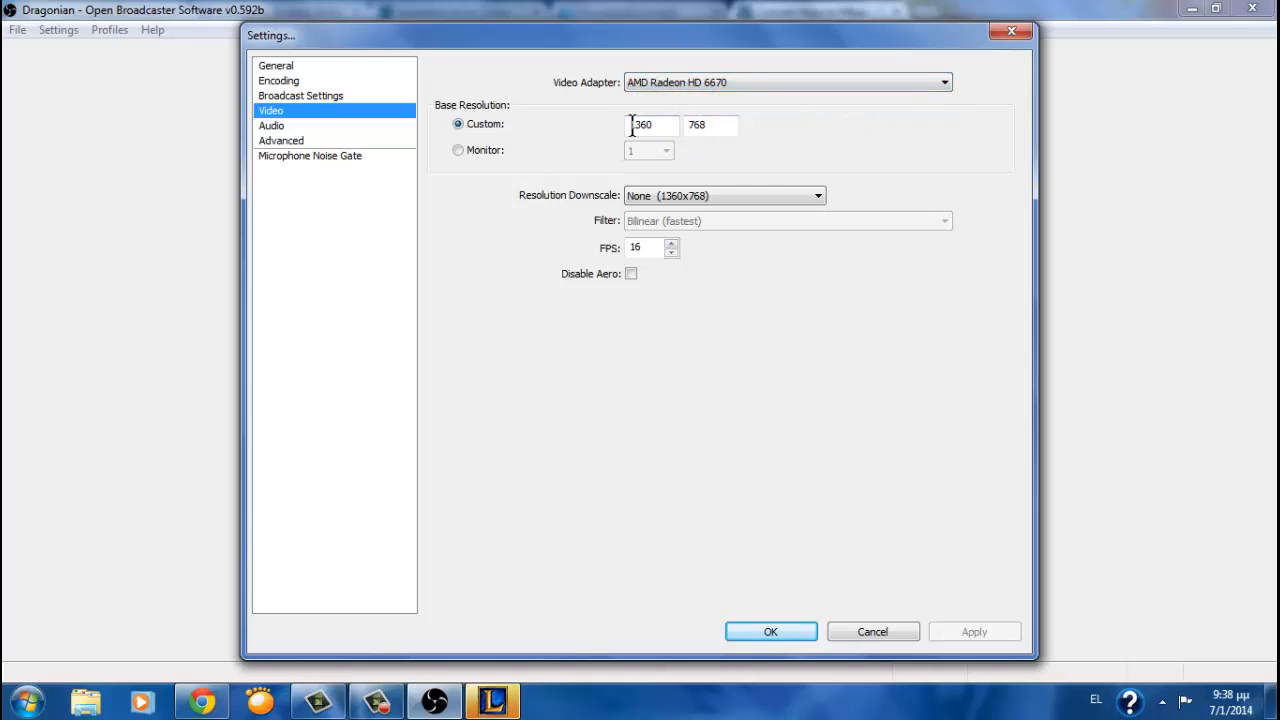
left_click_drag(632, 126, 720, 138)
left_click(664, 192)
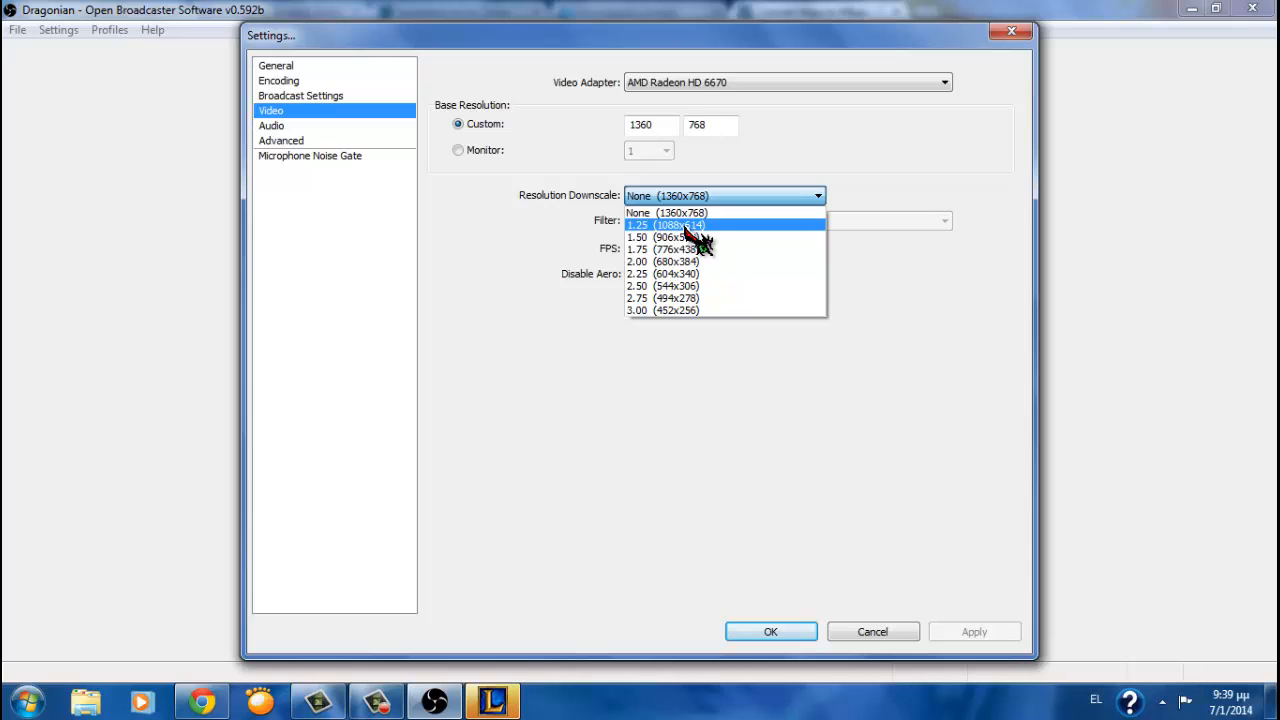
left_click(610, 236)
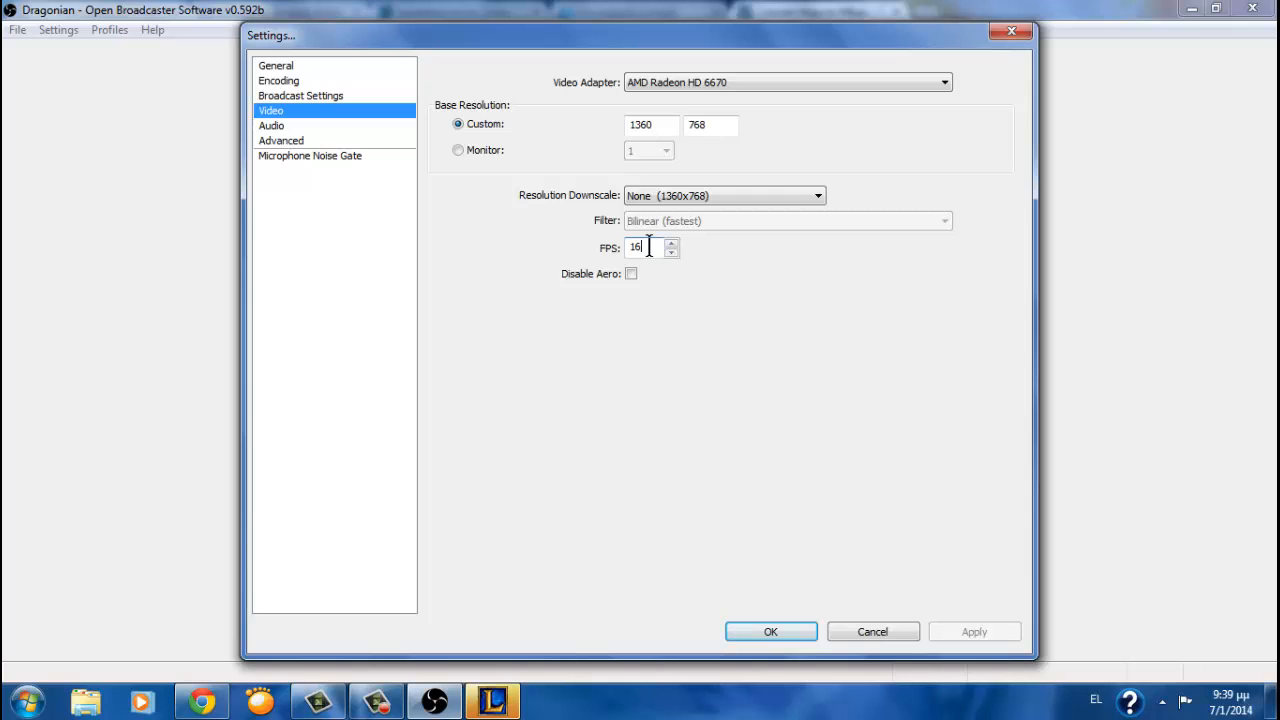
Open the Audio settings and review the desktop audio and microphone device choices
left_click(293, 126)
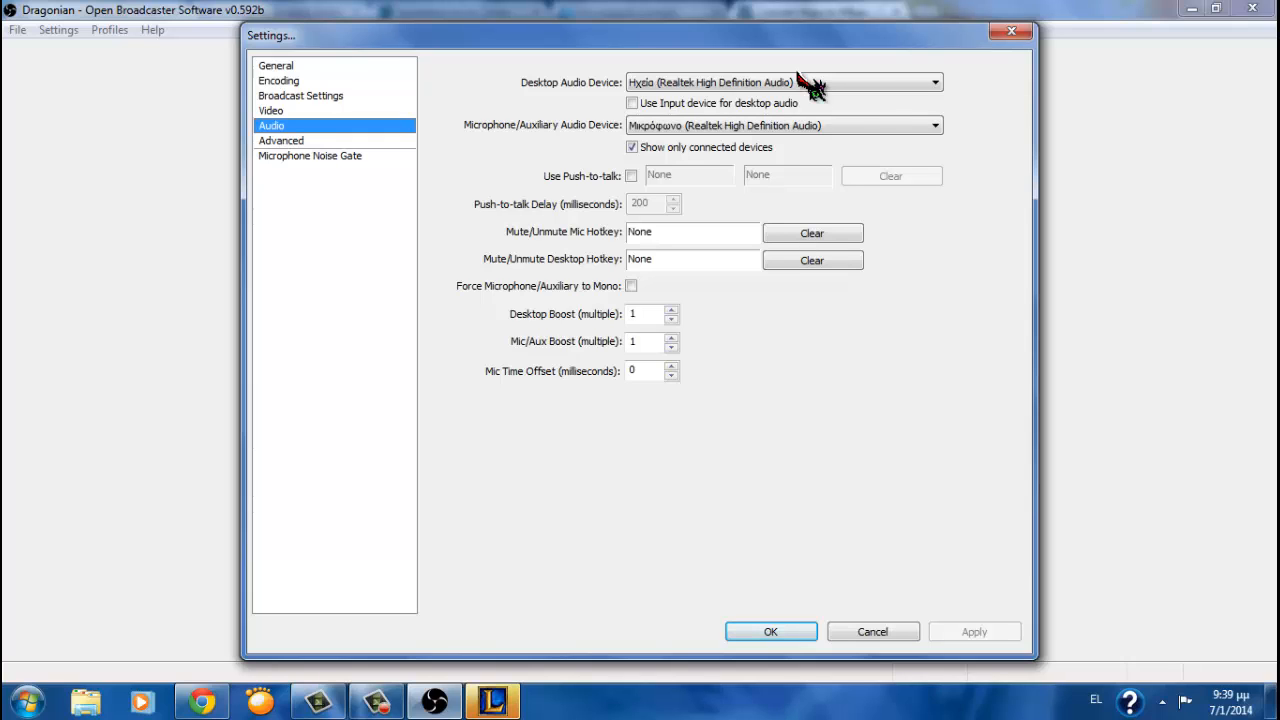
left_click(800, 82)
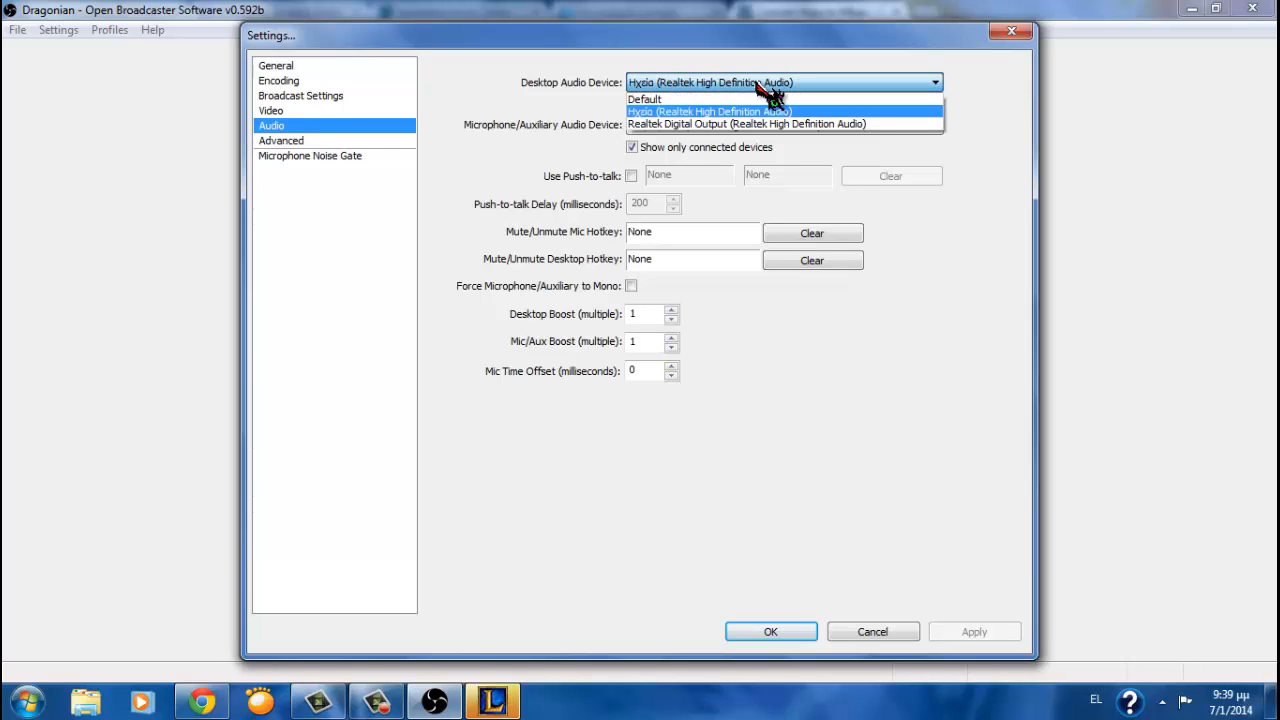
left_click(760, 88)
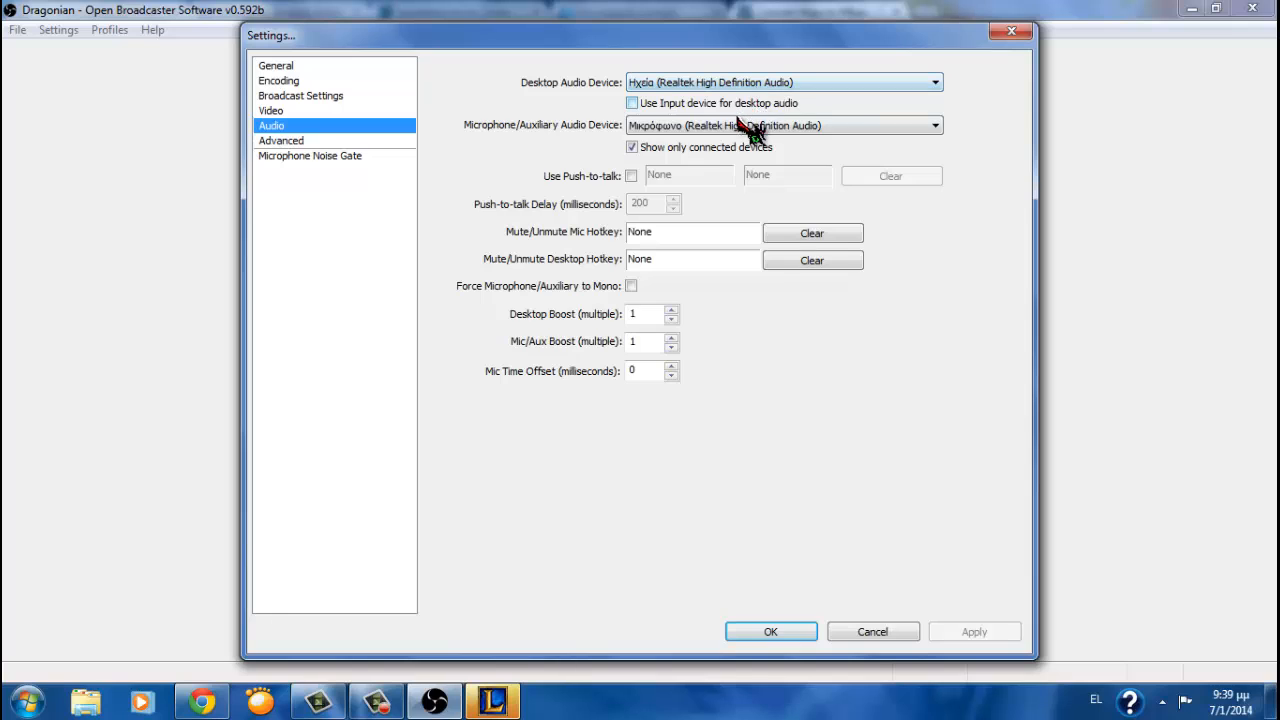
left_click(750, 124)
left_click(757, 128)
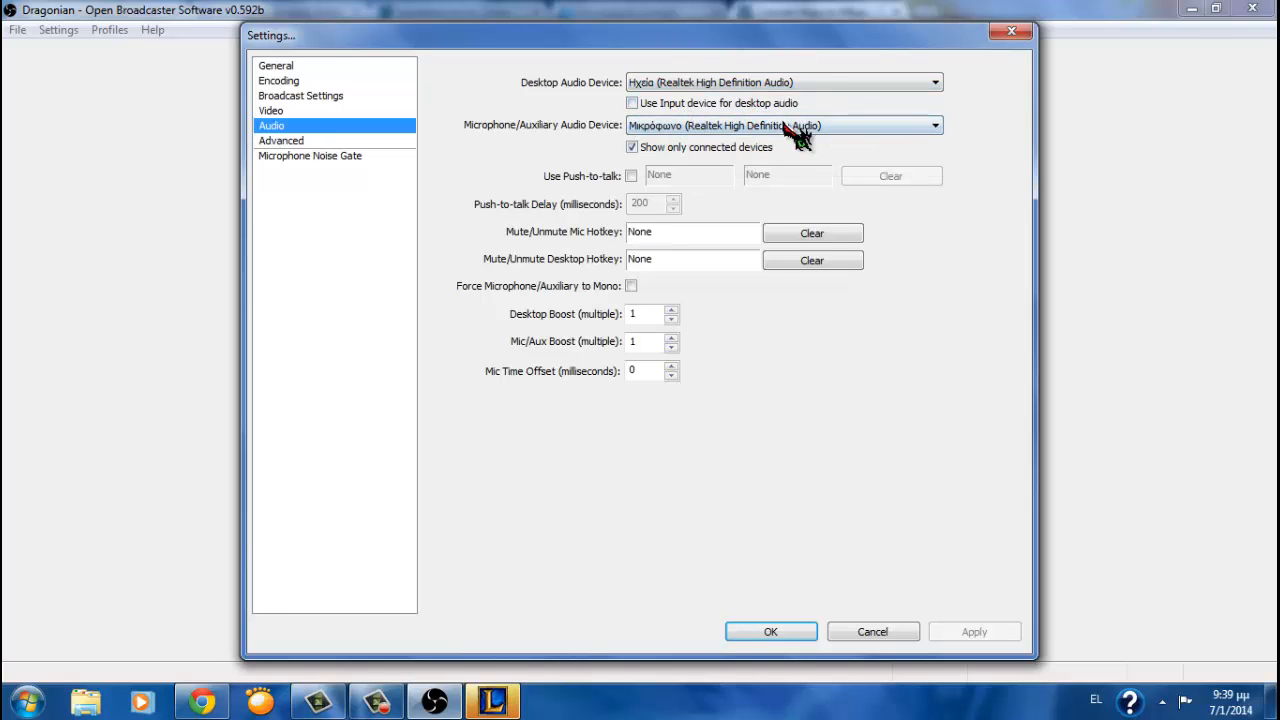
Open the Advanced settings, reselect the ultrafast x264 CPU preset, decline the preset change and review the preset list again
left_click(326, 142)
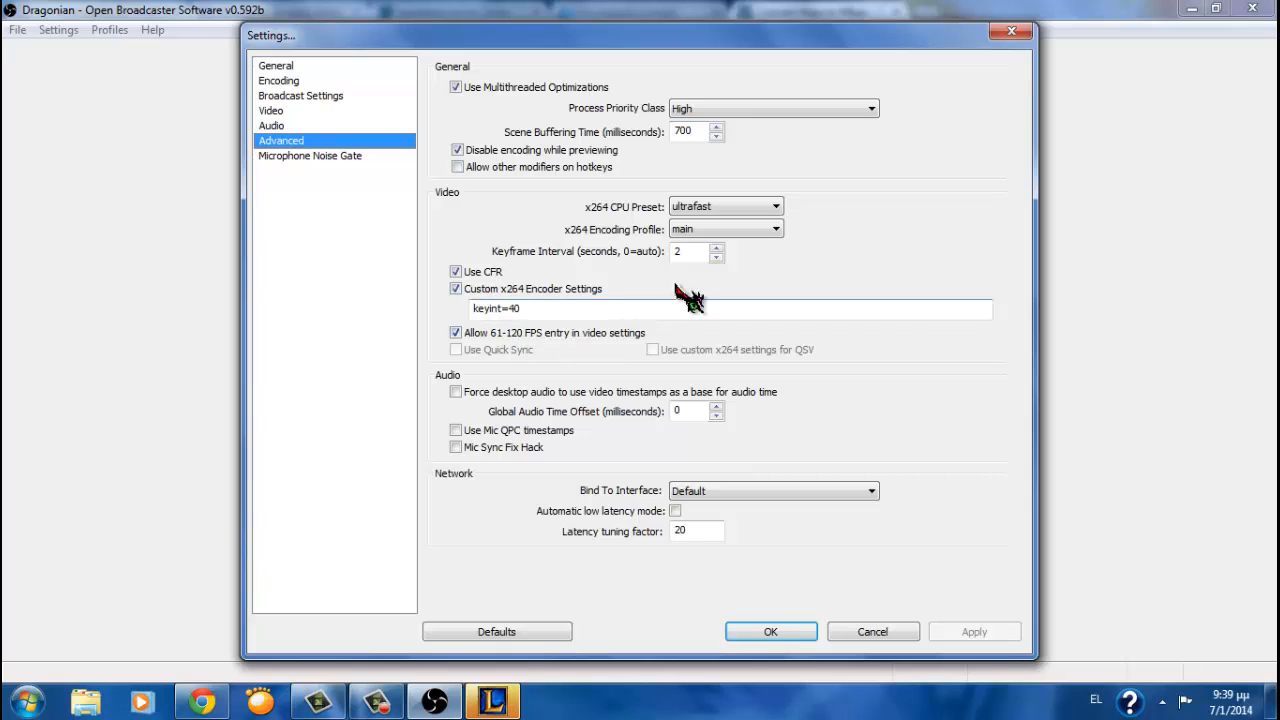
left_click(714, 206)
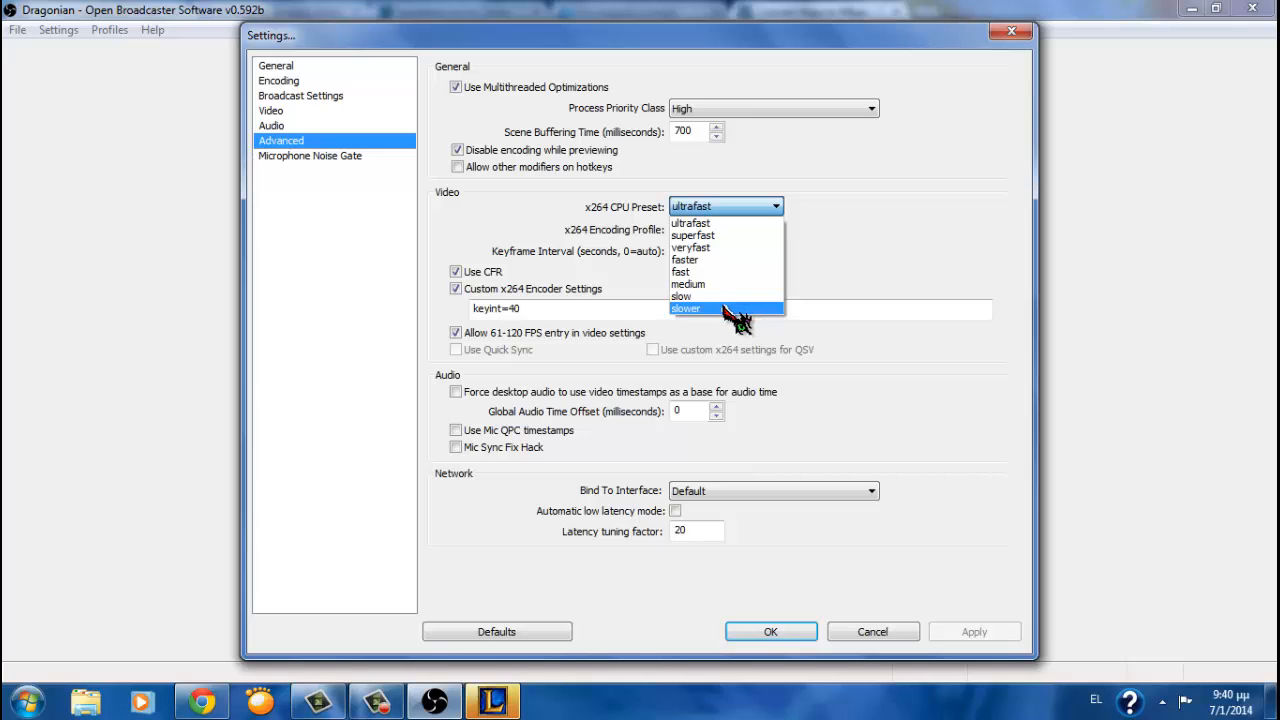
left_click(689, 221)
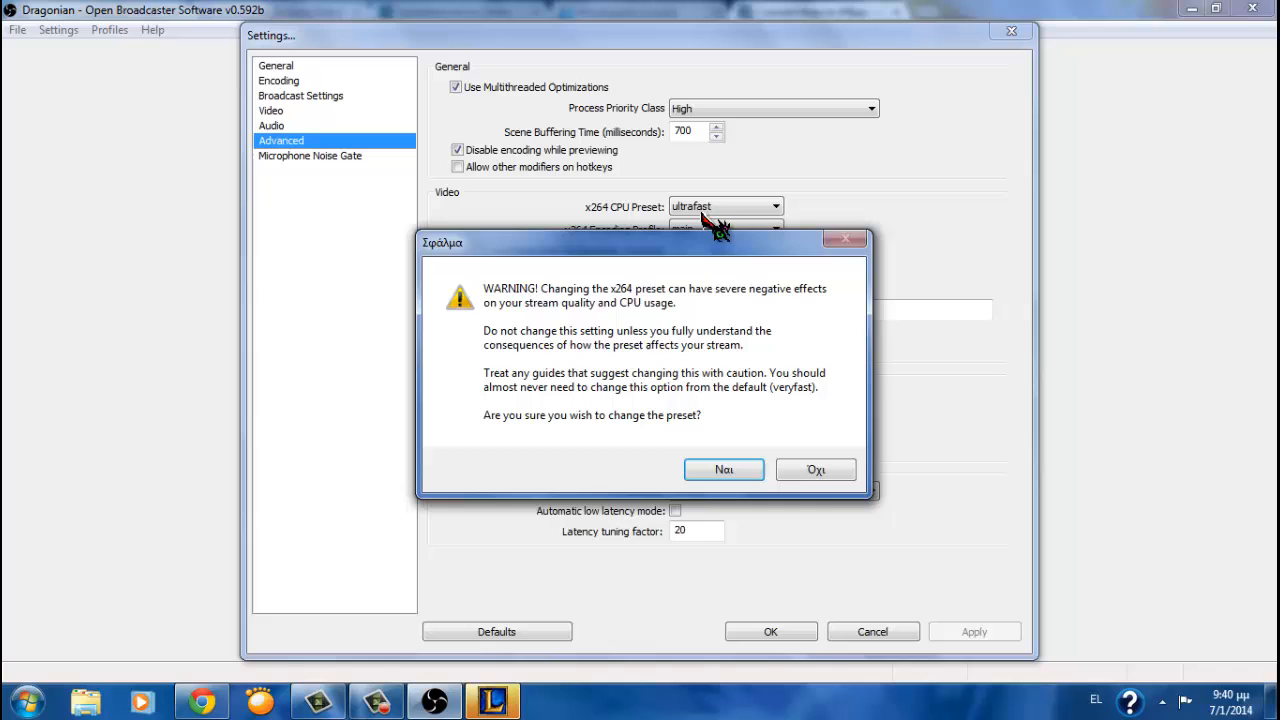
left_click(833, 468)
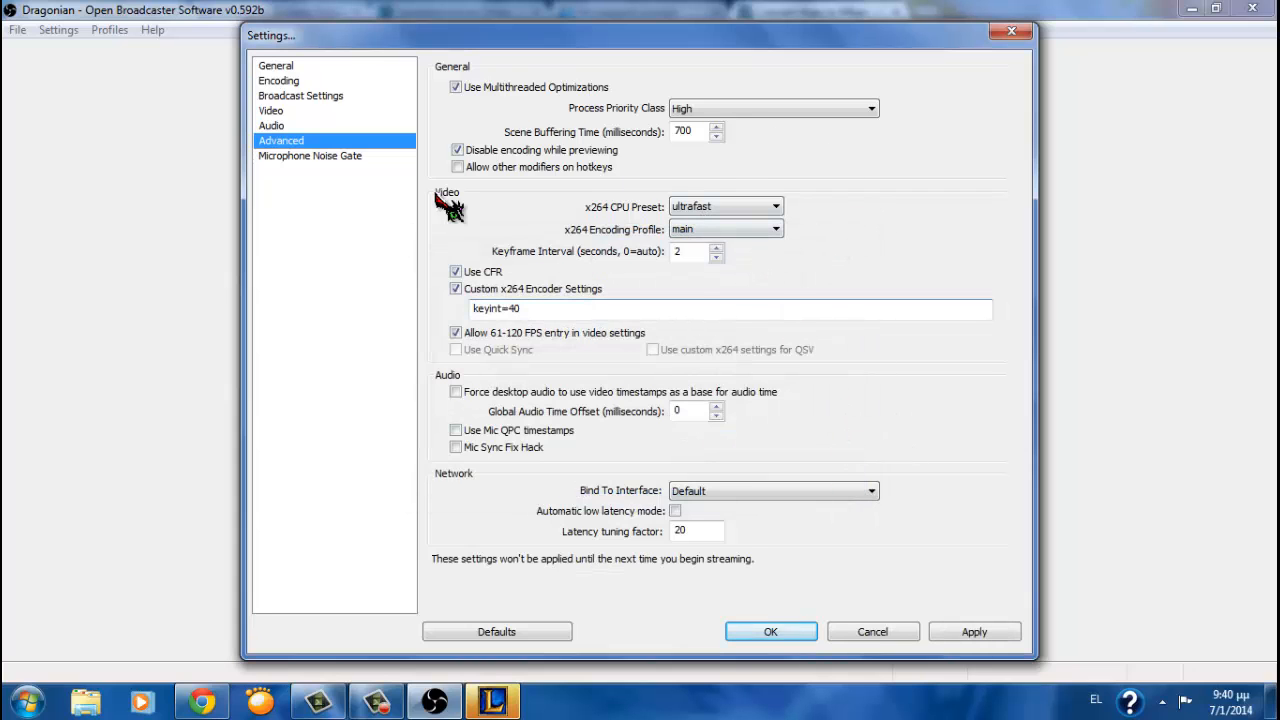
left_click(690, 208)
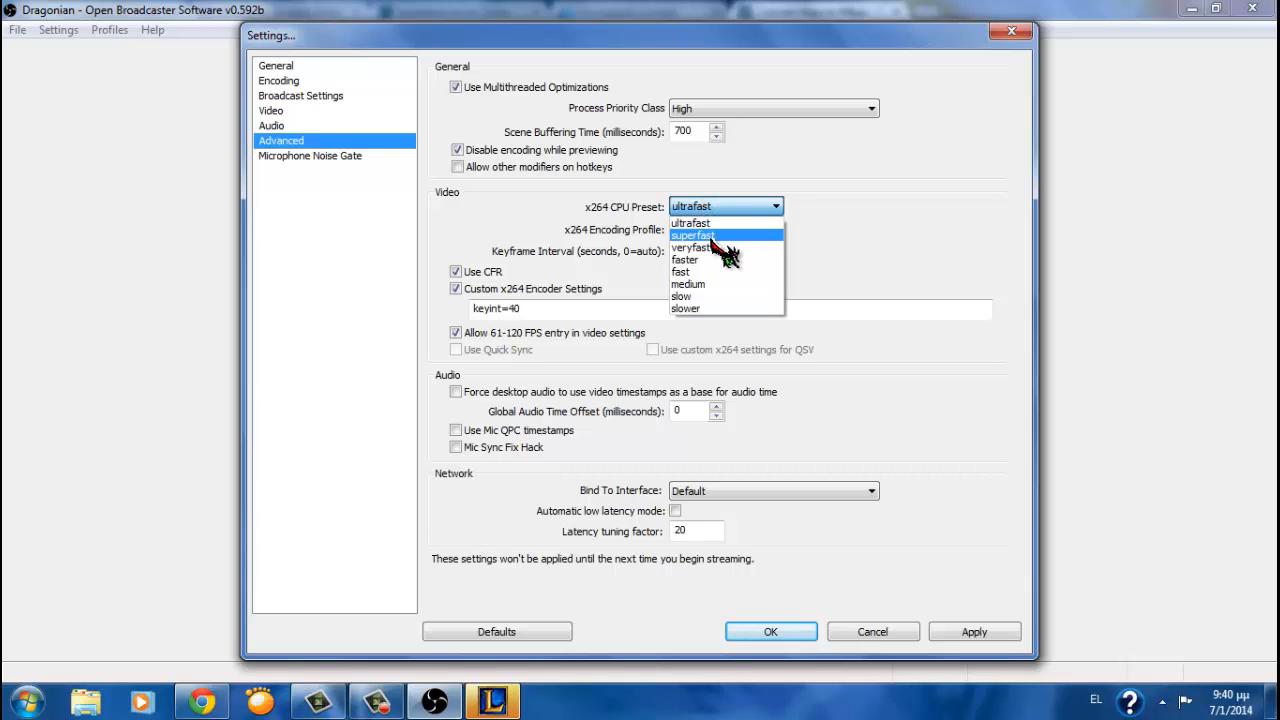
left_click(730, 218)
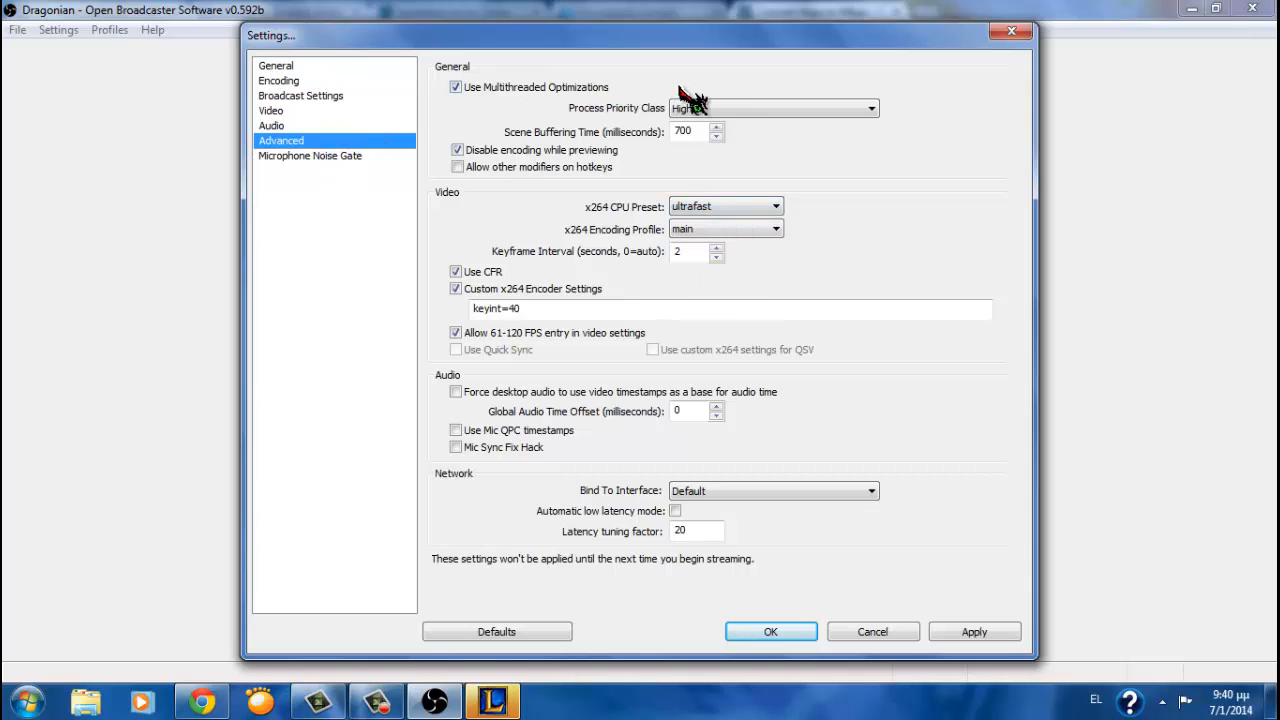
Leave the Advanced settings for the Broadcast Settings without saving the changes, and close the settings window
left_click(300, 95)
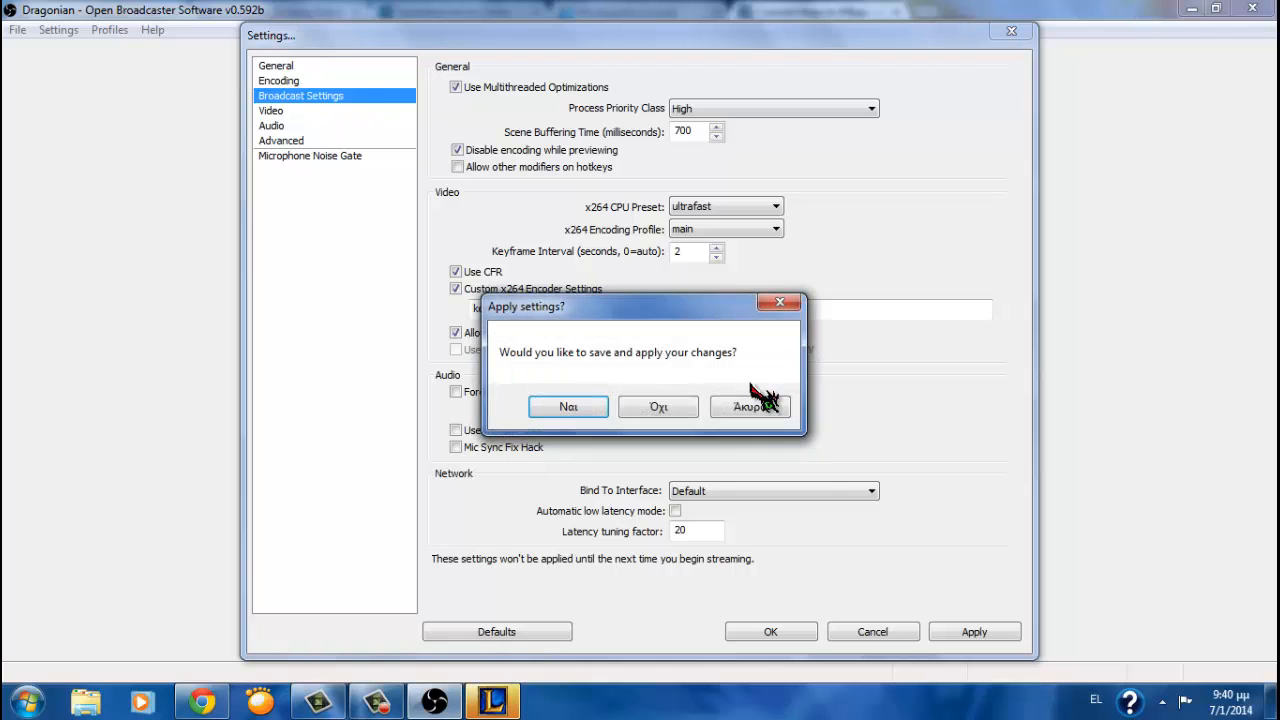
left_click(694, 406)
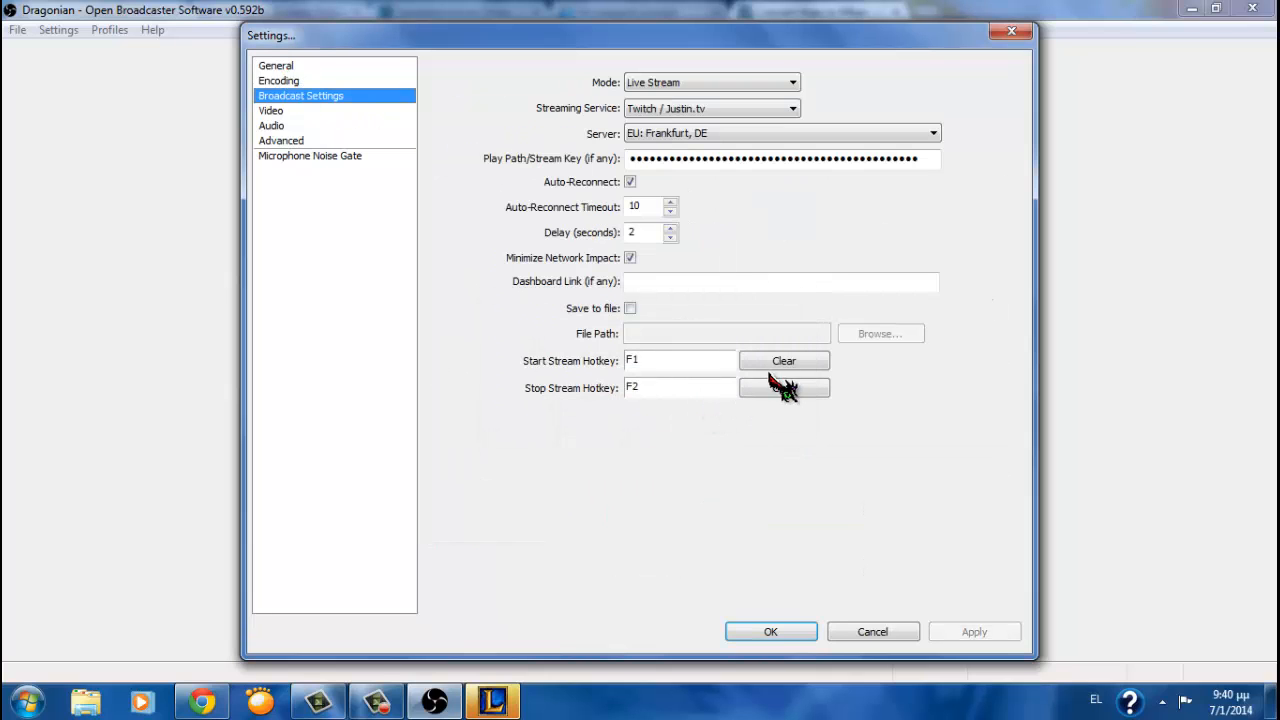
left_click(872, 632)
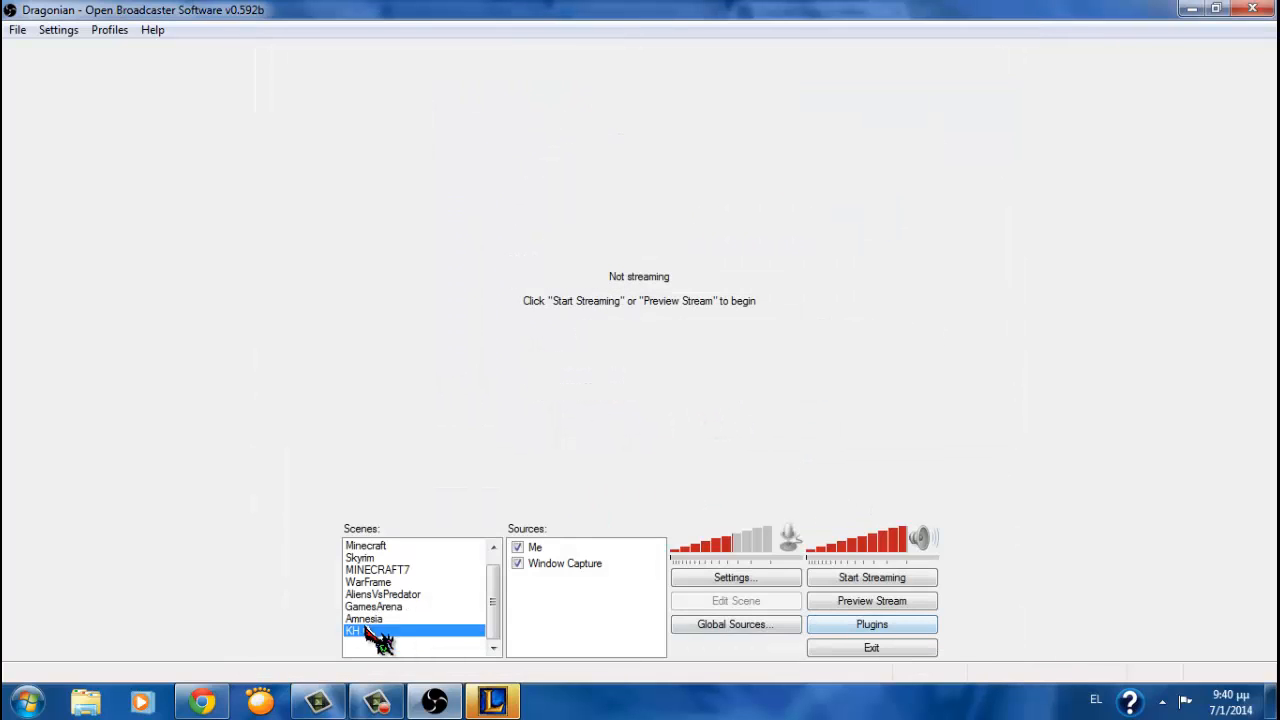
Add a new scene named Tutorial
right_click(385, 652)
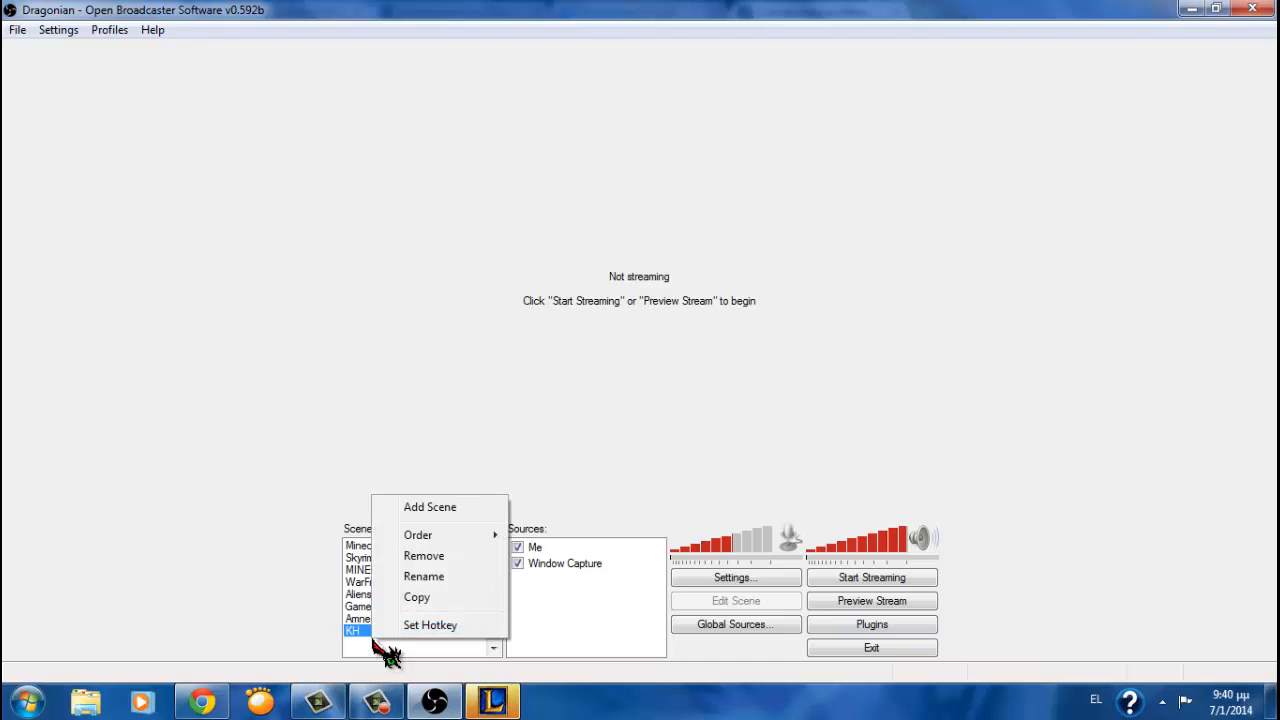
left_click(458, 508)
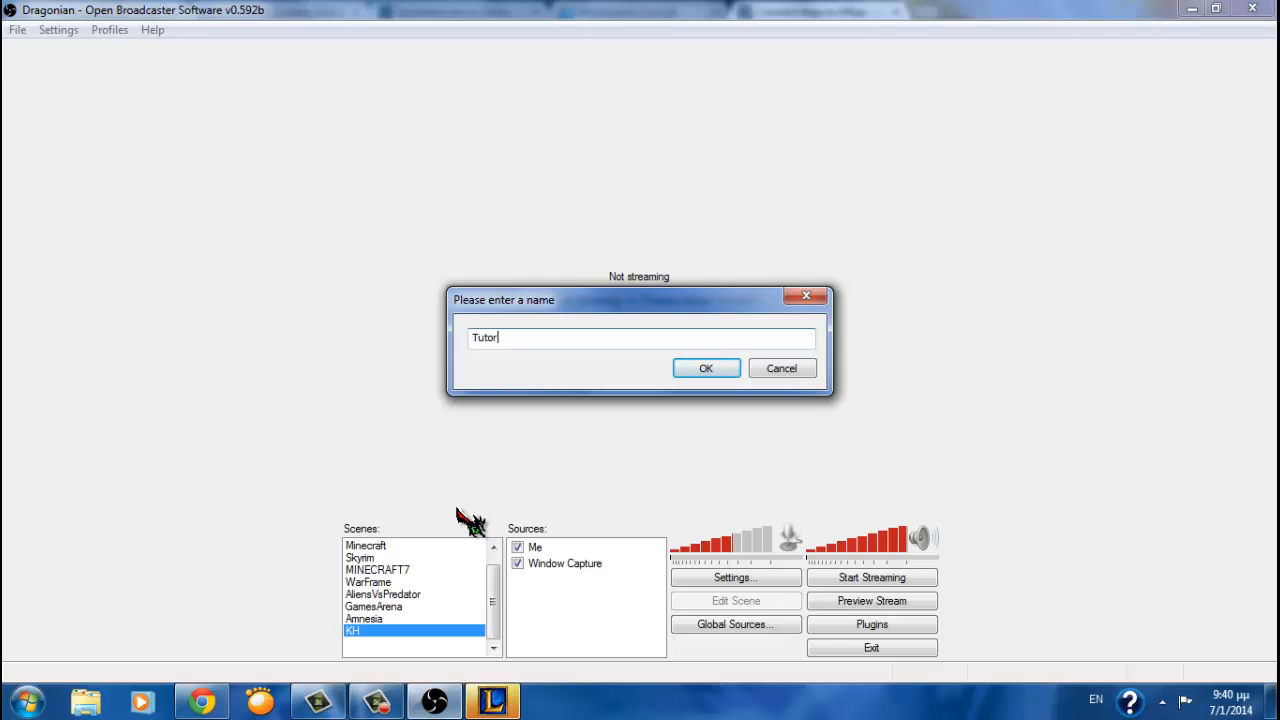
key("Return")
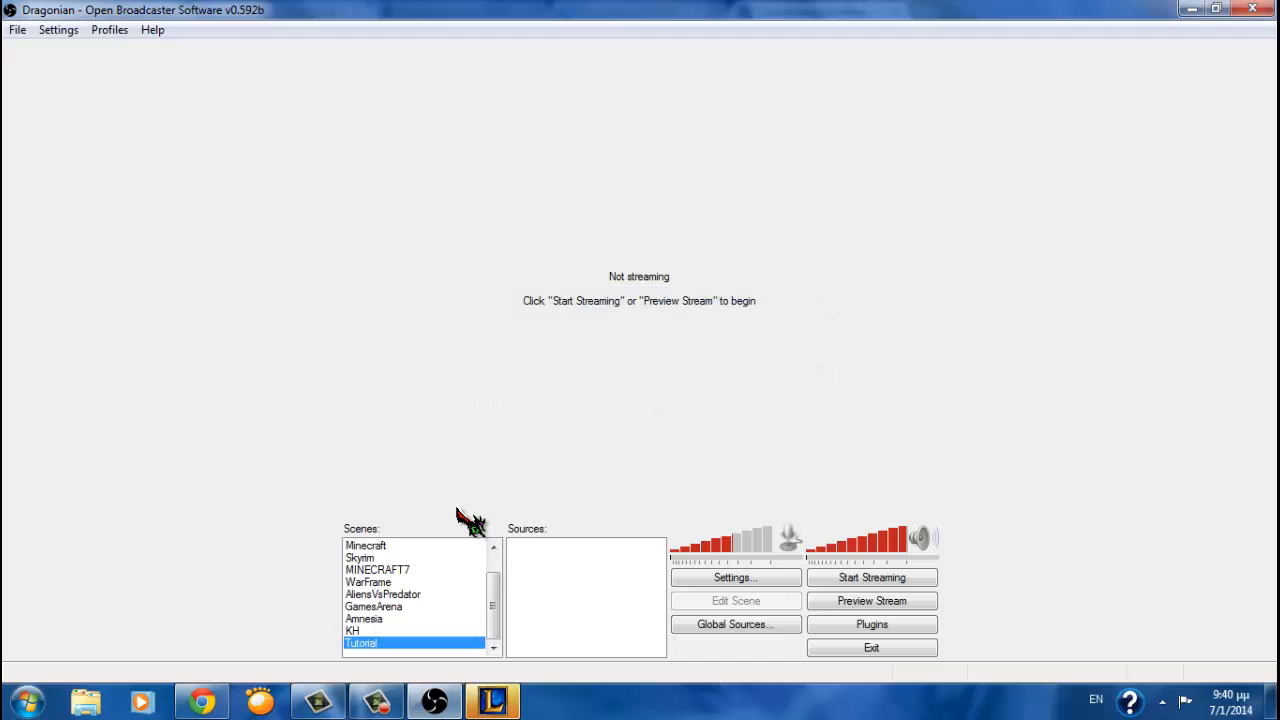
Add a Window Capture source to the Tutorial scene, capturing the inner window of the Convert Kbps to Mbps page
right_click(550, 562)
mouse_move(620, 570)
left_click(735, 571)
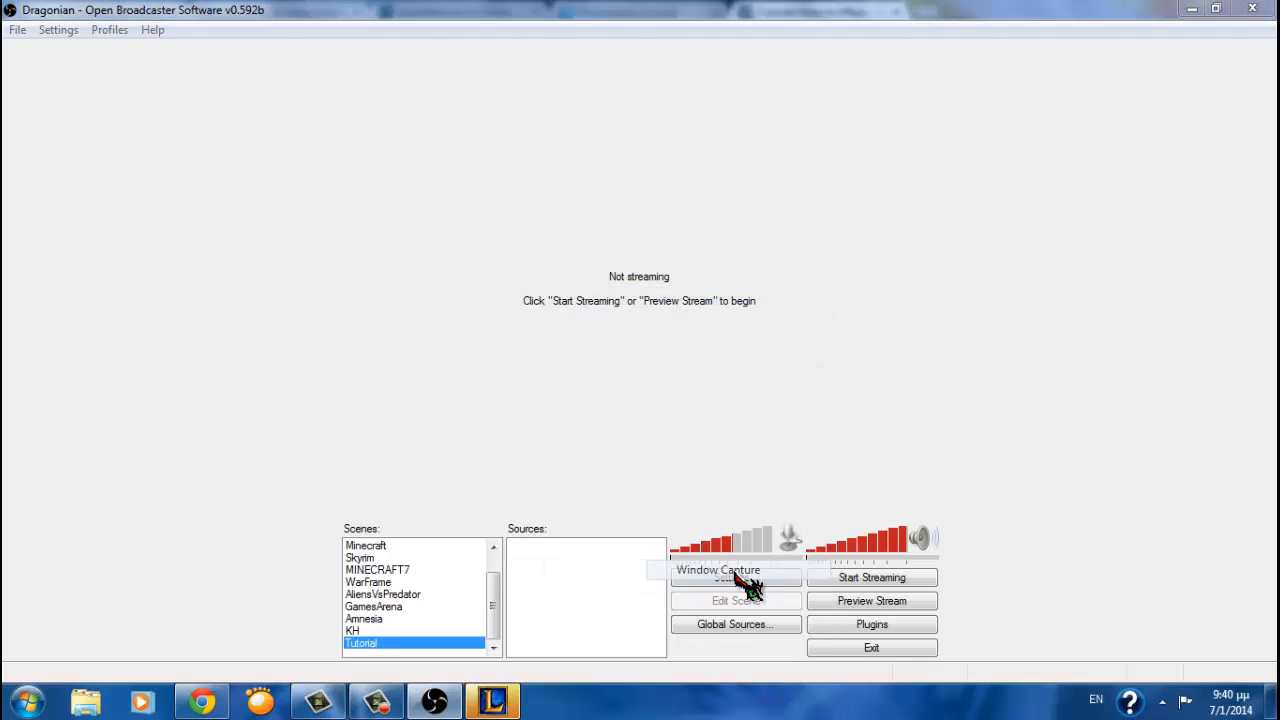
left_click(709, 369)
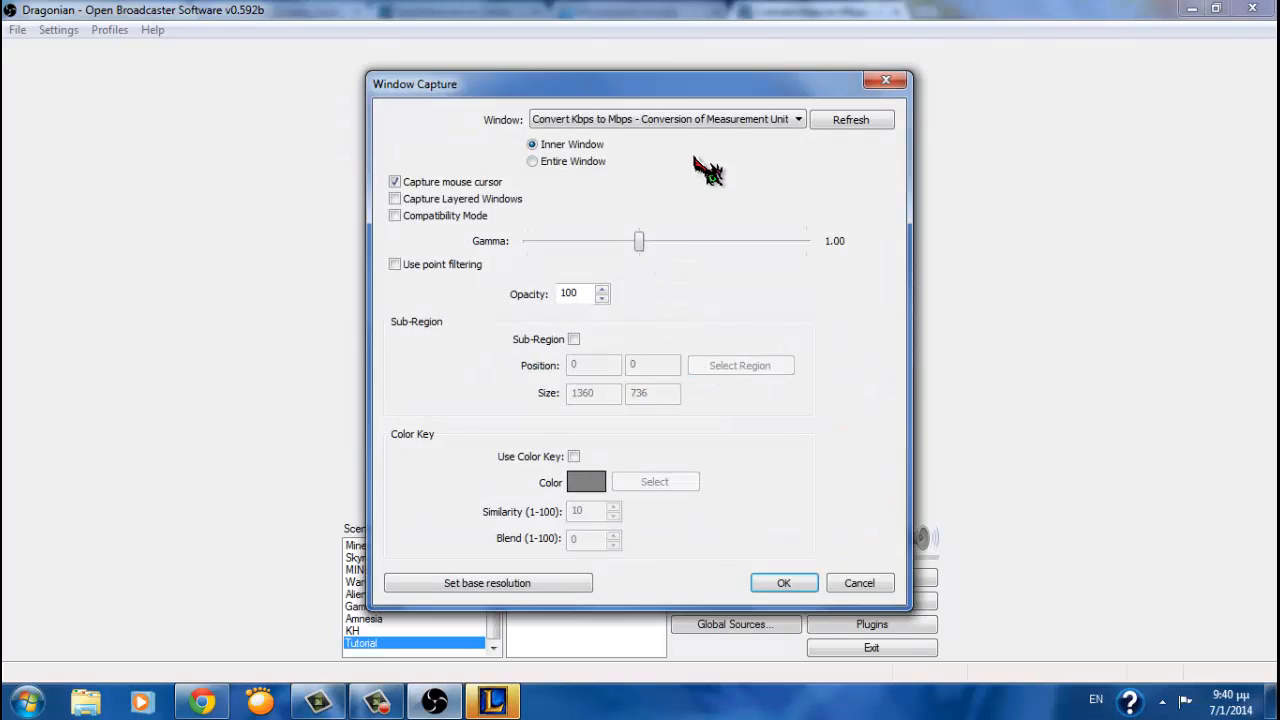
left_click(790, 585)
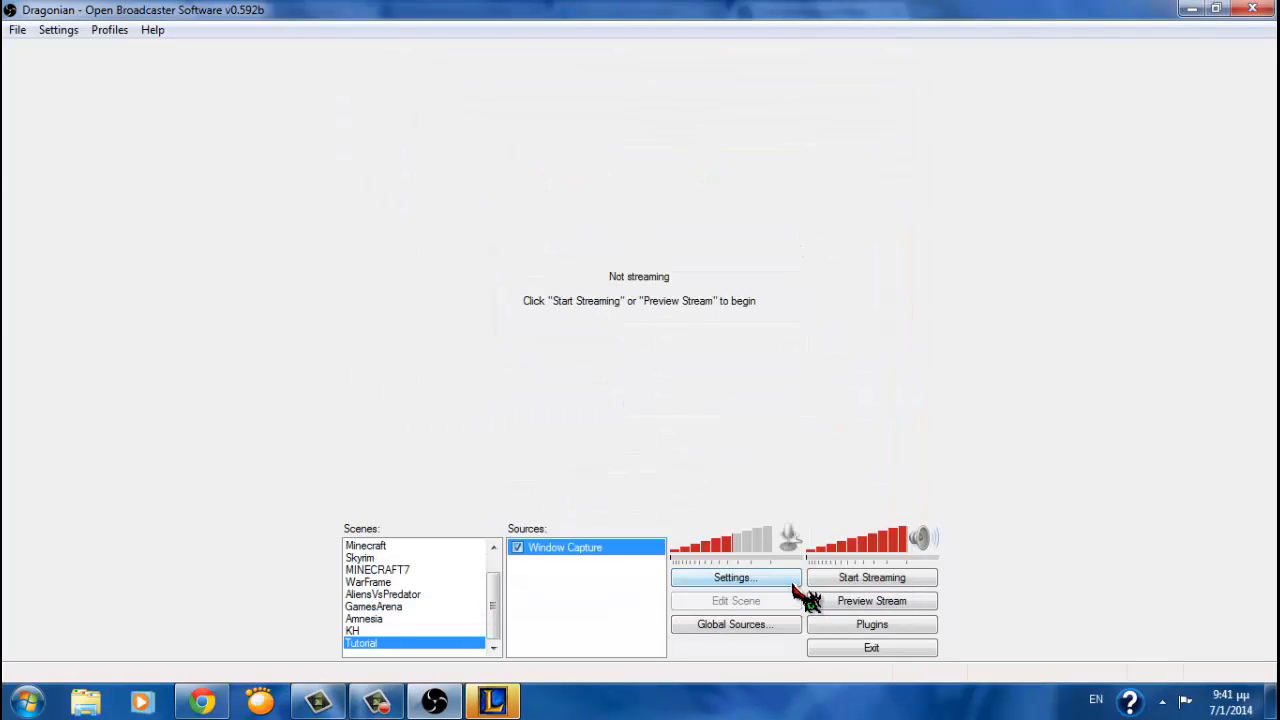
Preview the stream and enlarge the Window Capture in scene editing so it extends slightly past the frame's right edge
left_click(843, 604)
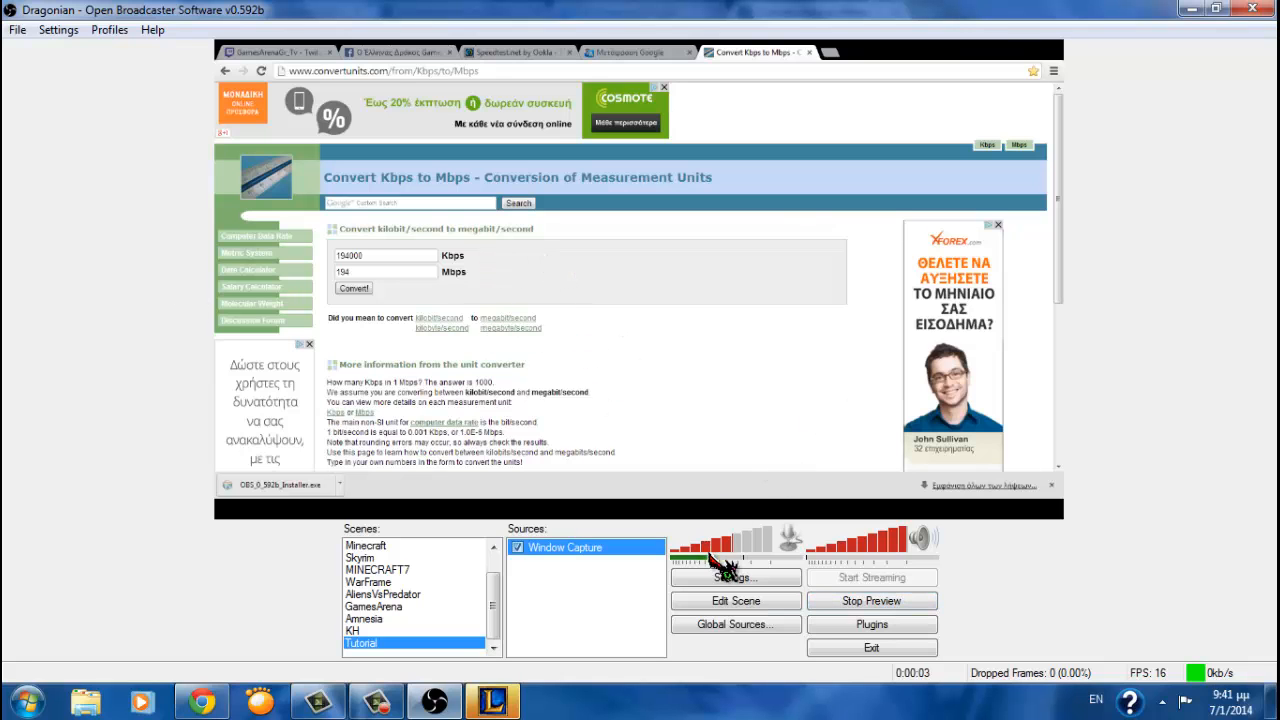
left_click(732, 600)
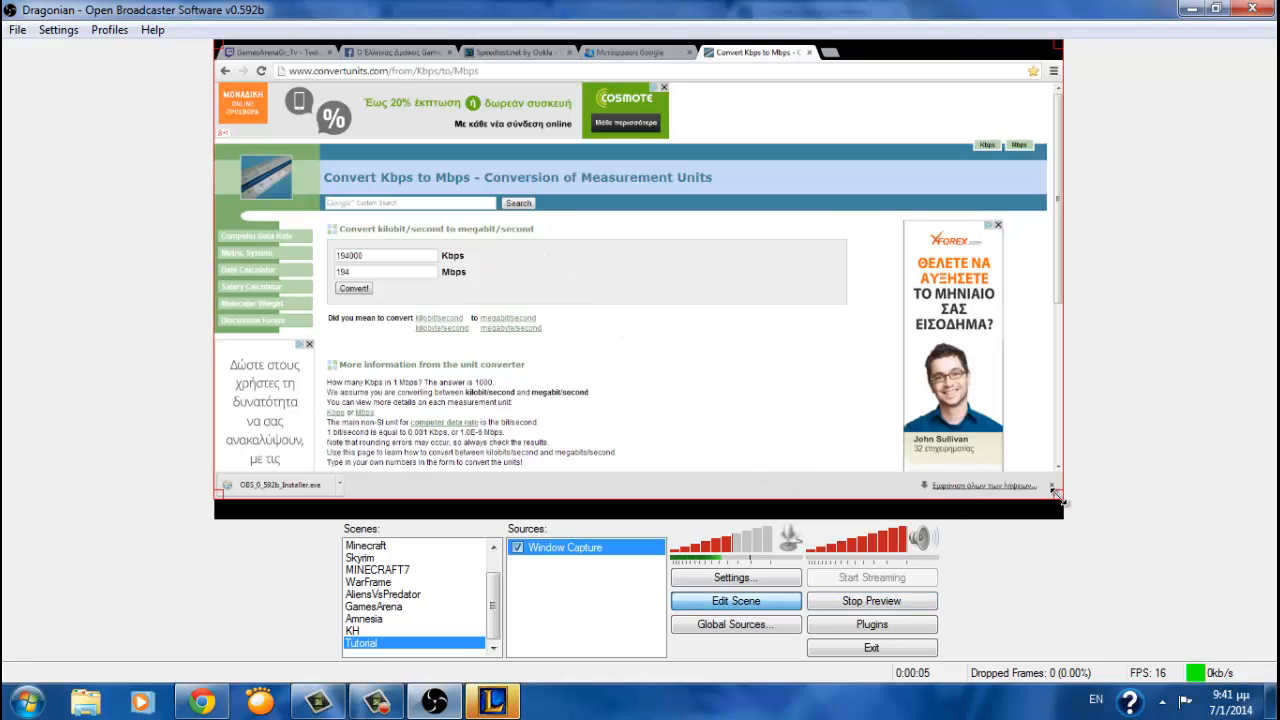
left_click_drag(1056, 494, 659, 503)
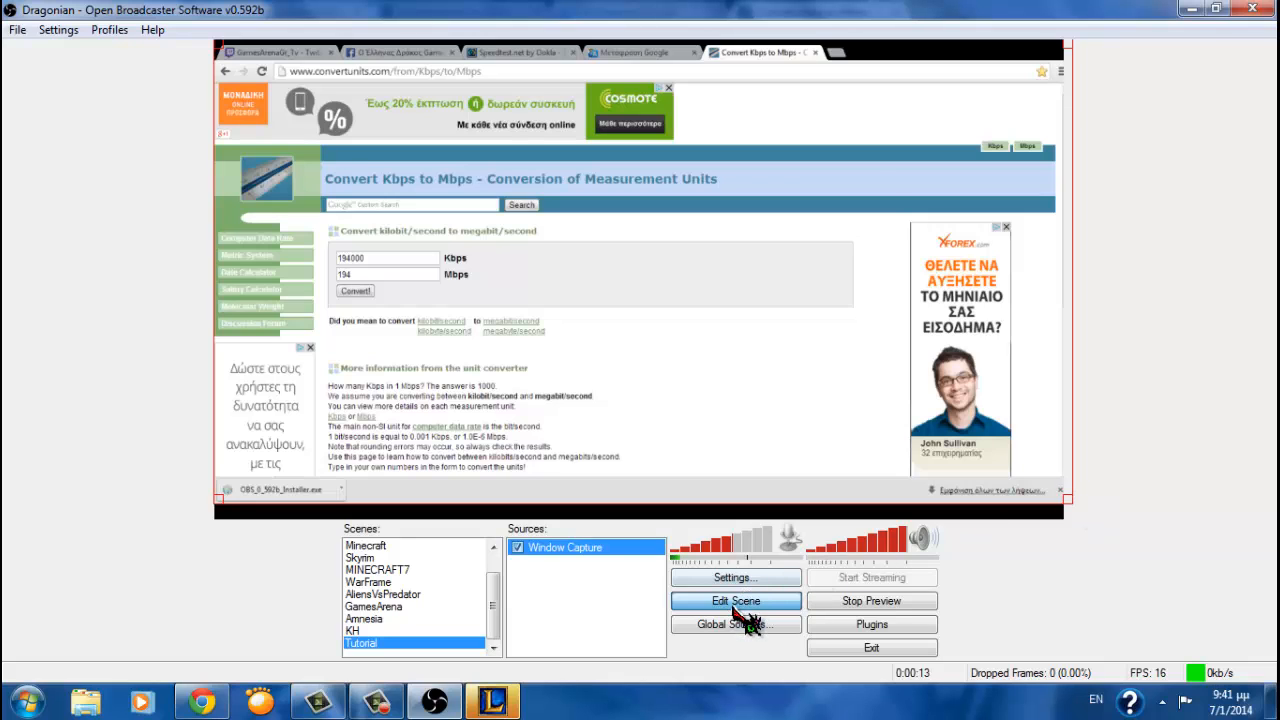
Stop and restart the stream preview to check the resized capture, and end with the preview stopped
left_click(889, 605)
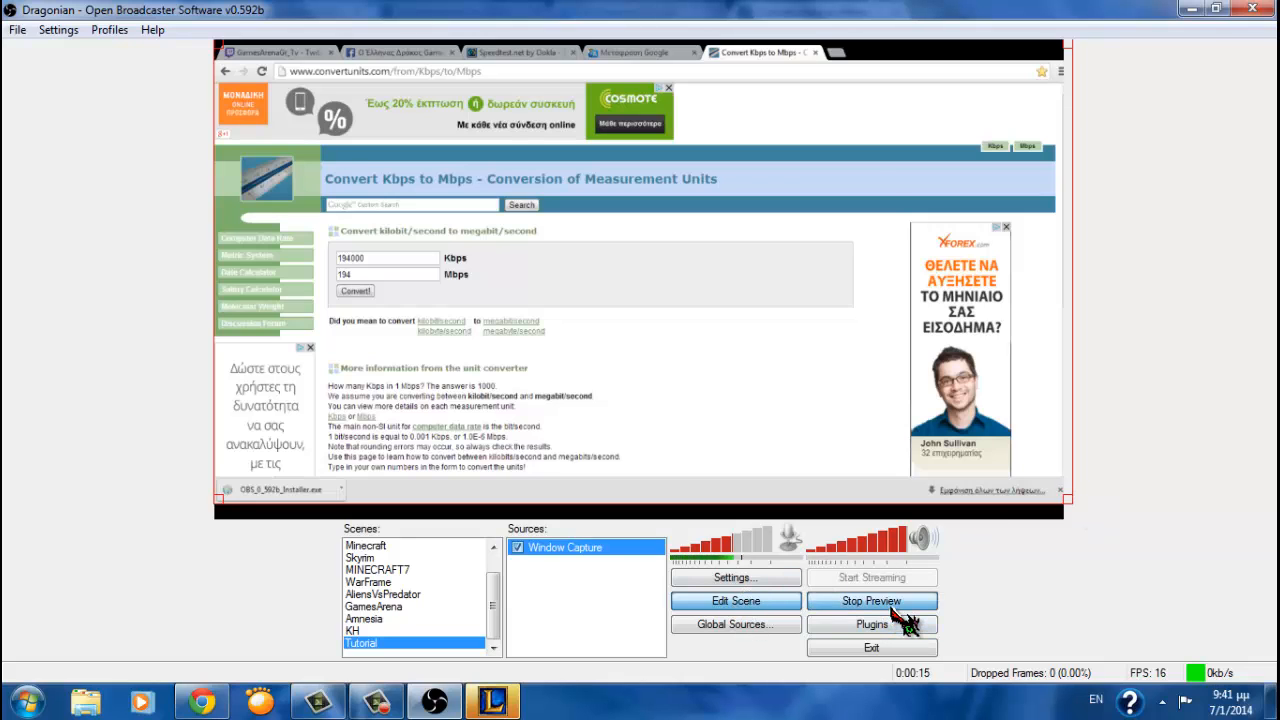
left_click(886, 605)
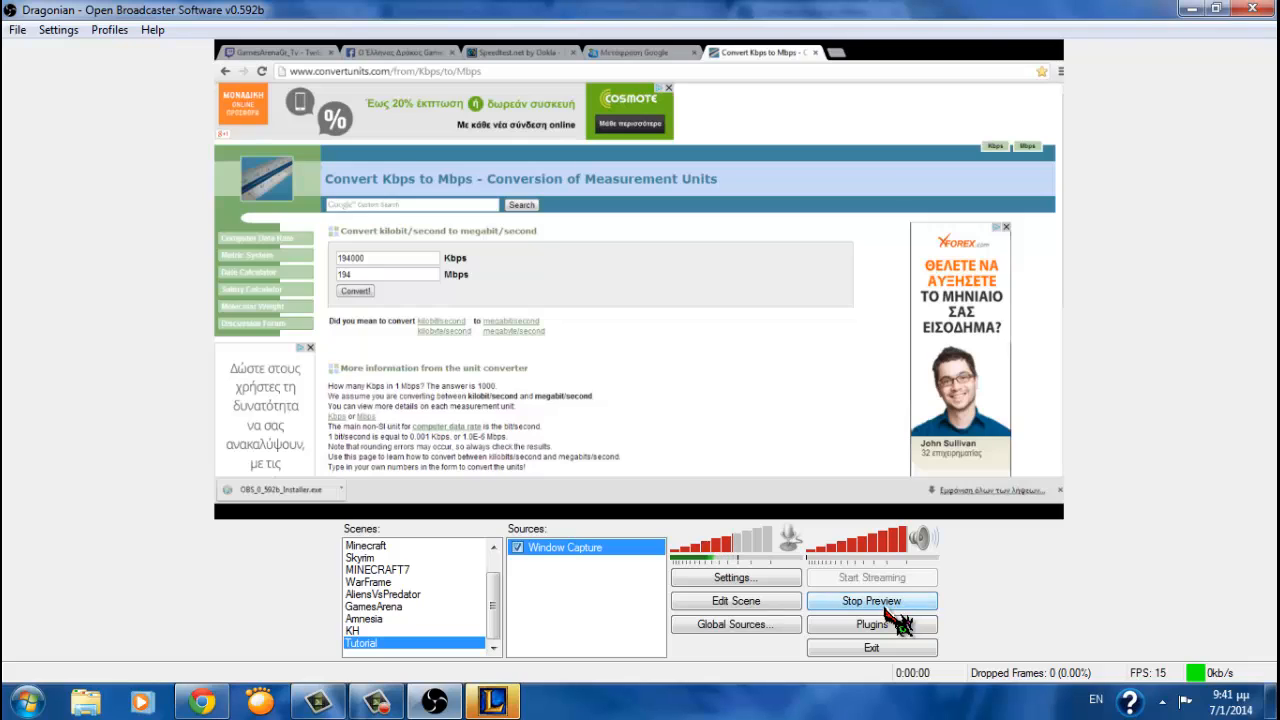
left_click(885, 604)
left_click(885, 604)
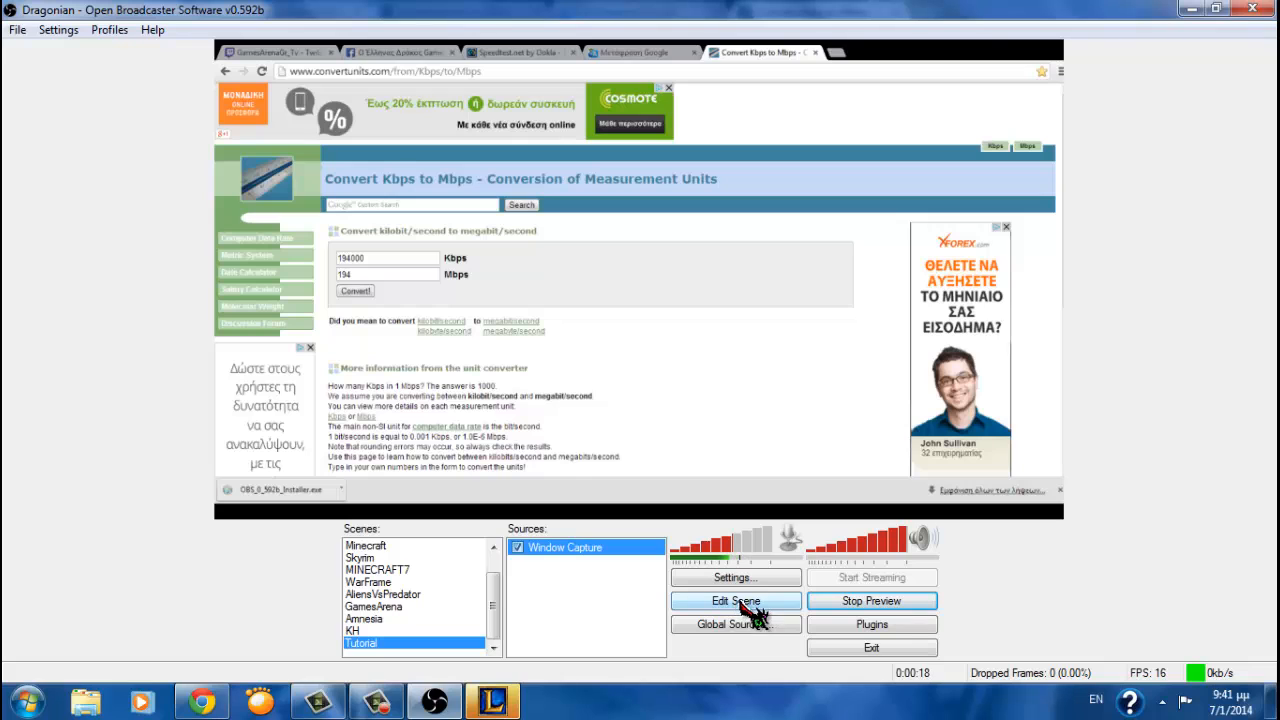
left_click(898, 601)
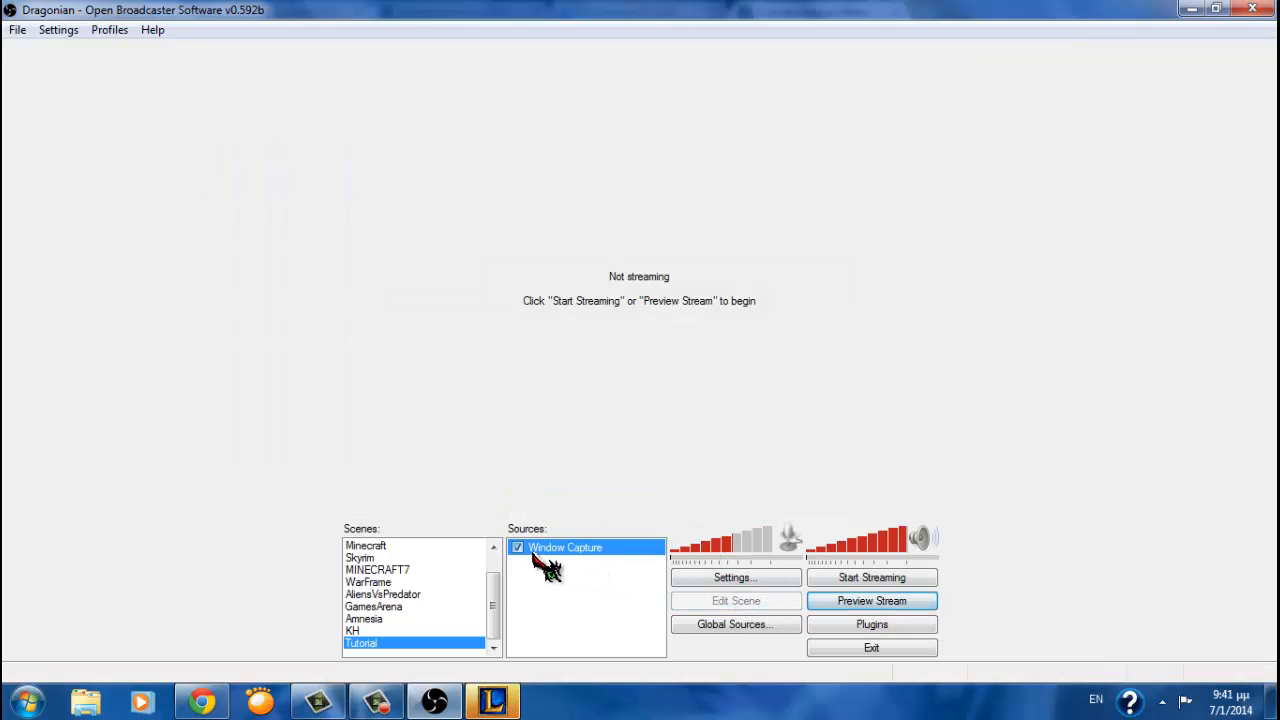
Replace the Window Capture source with a Monitor Capture source for monitor 1, keeping the mouse cursor captured
key("Delete")
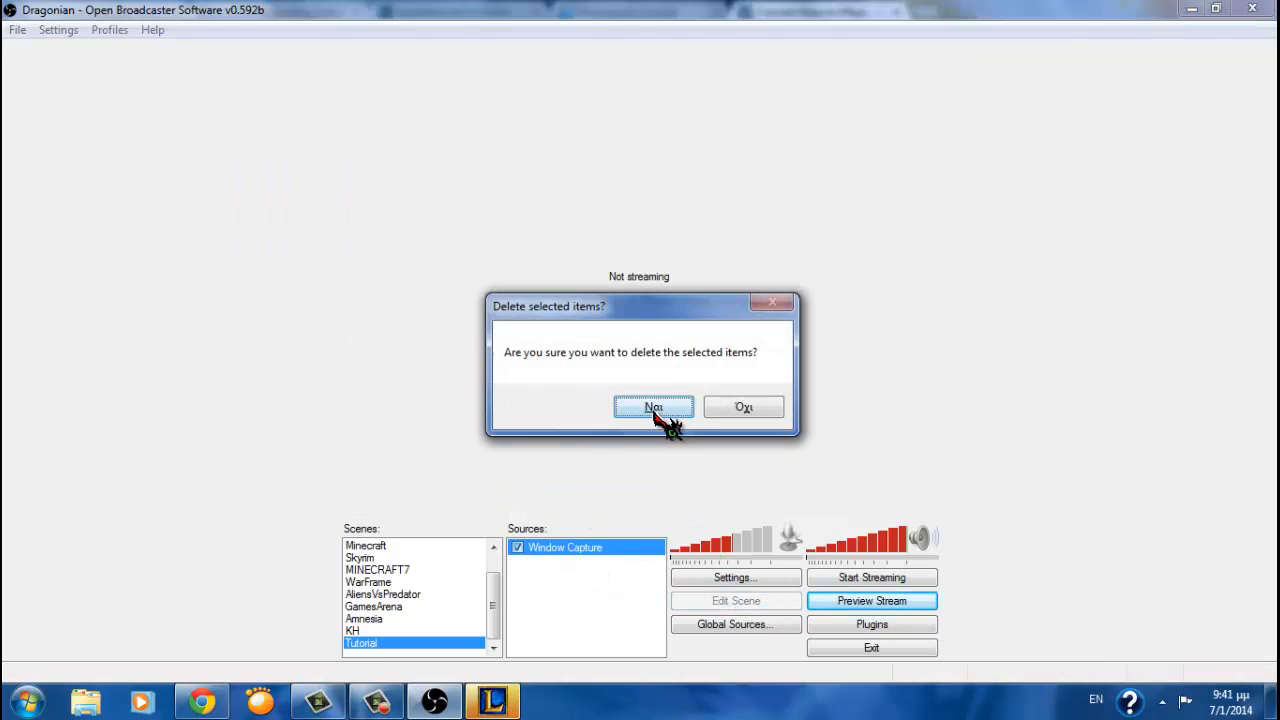
left_click(652, 410)
right_click(560, 570)
mouse_move(620, 580)
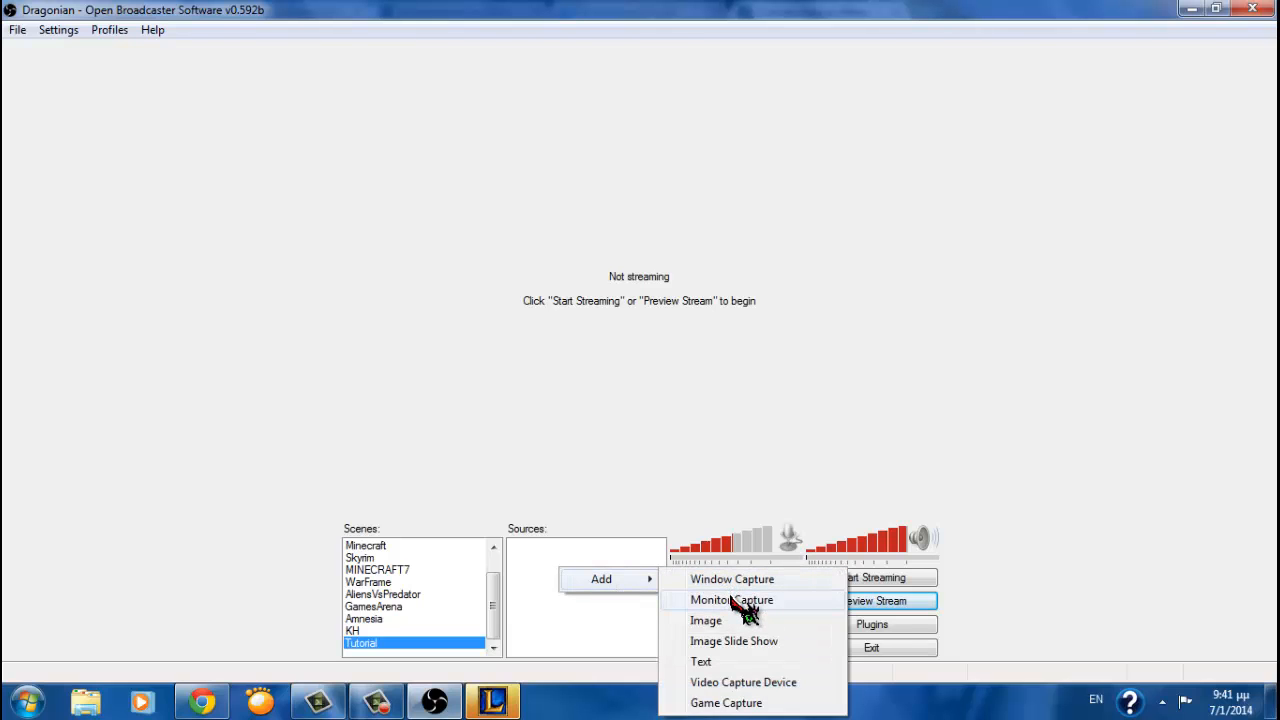
left_click(766, 597)
left_click(686, 366)
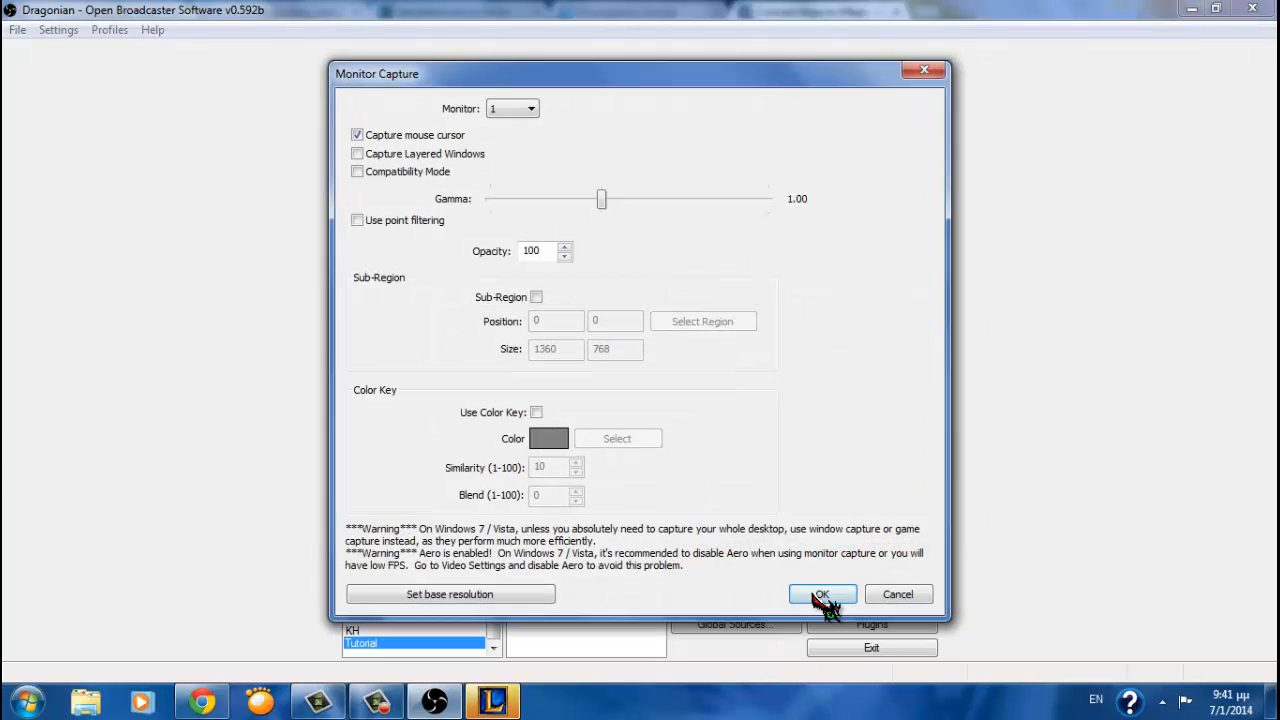
left_click(811, 593)
left_click(813, 429)
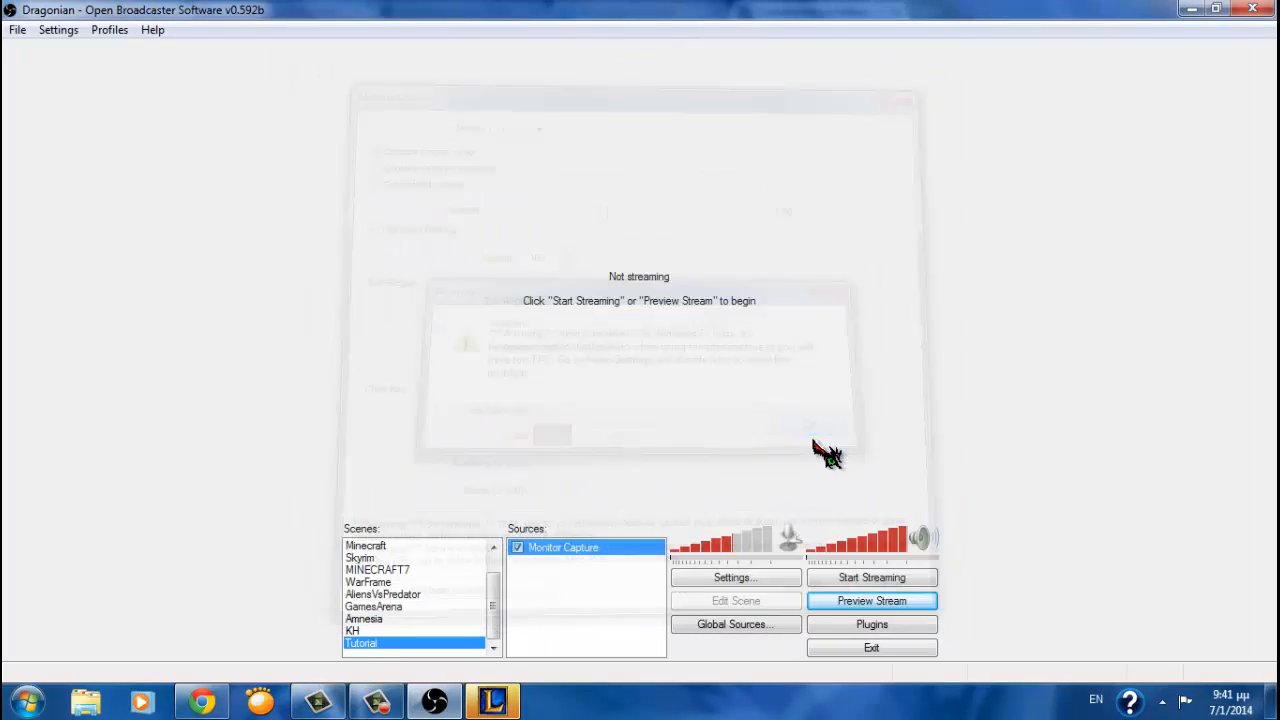
Preview the monitor capture, briefly switch to the Chrome page behind it and return to Open Broadcaster Software
left_click(900, 603)
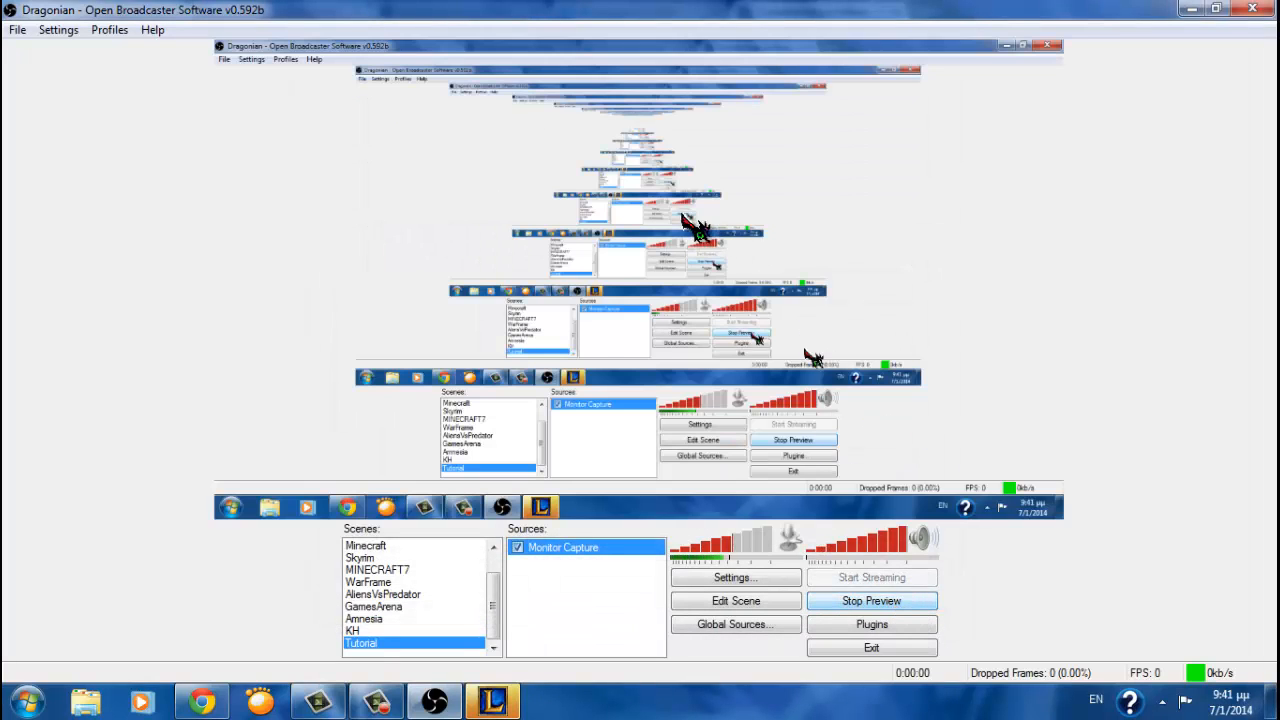
left_click(1190, 9)
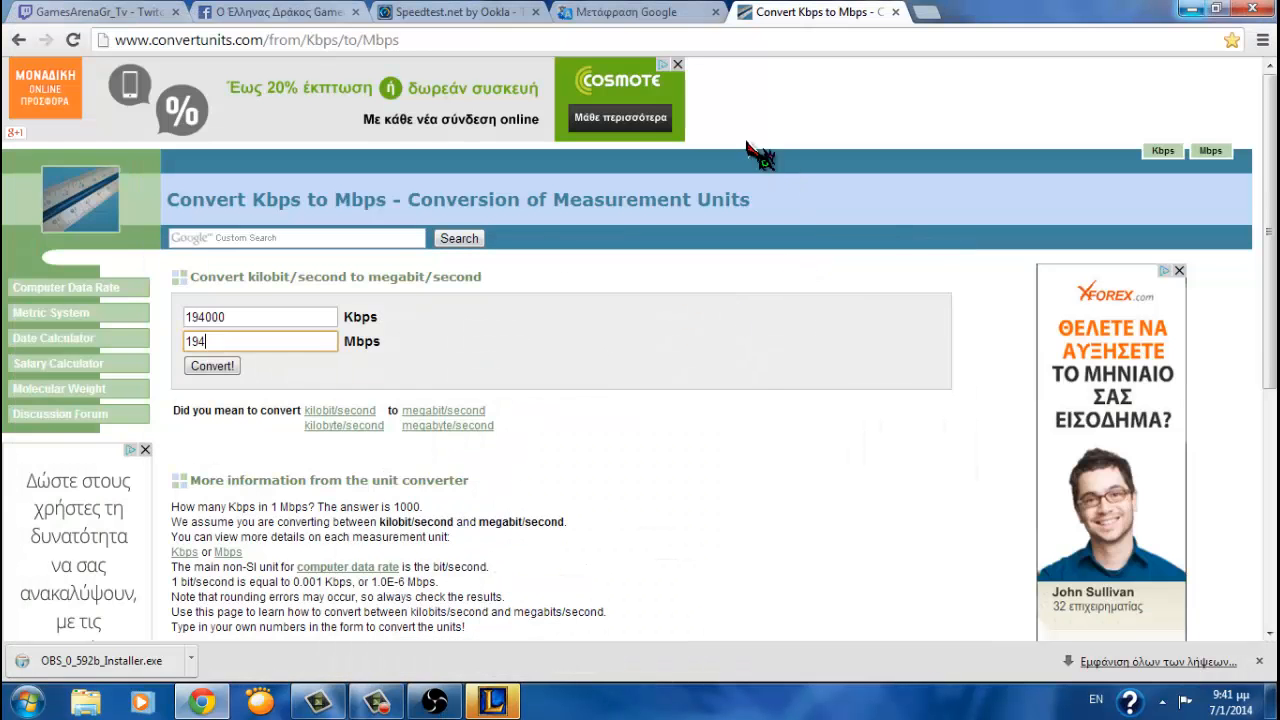
left_click(434, 700)
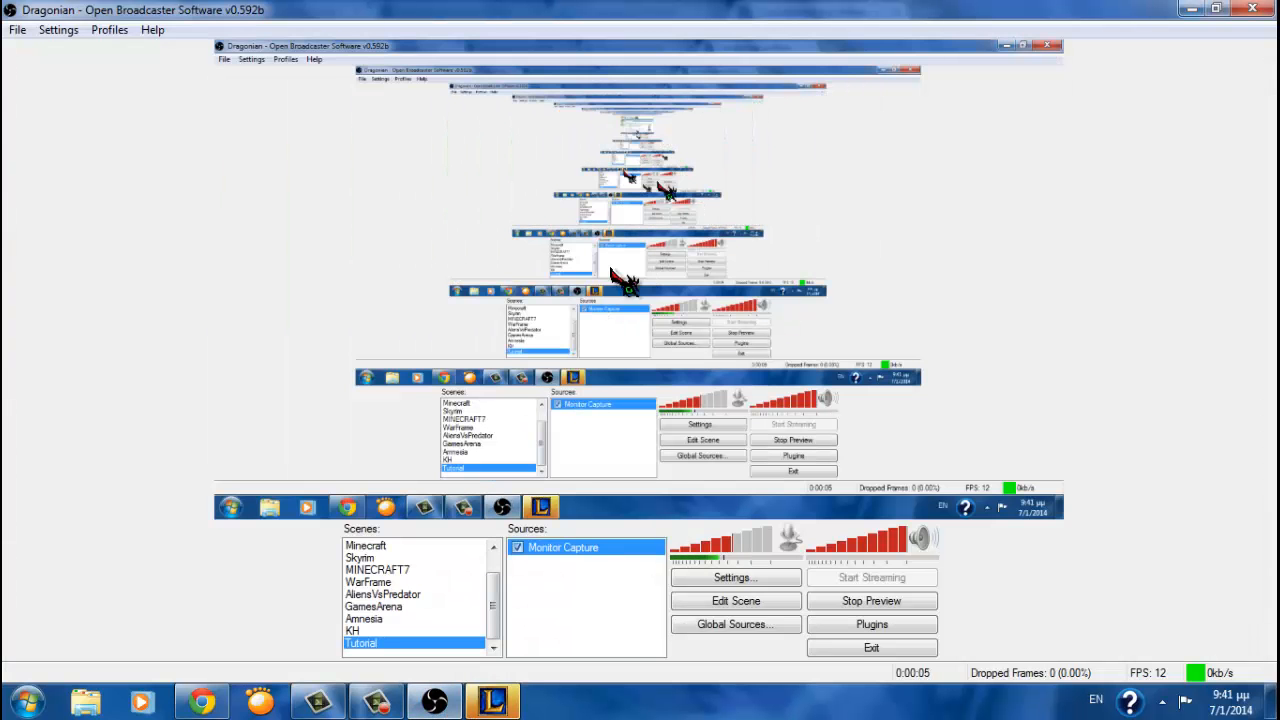
Disable the Monitor Capture source and delete it from the Tutorial scene
left_click(517, 548)
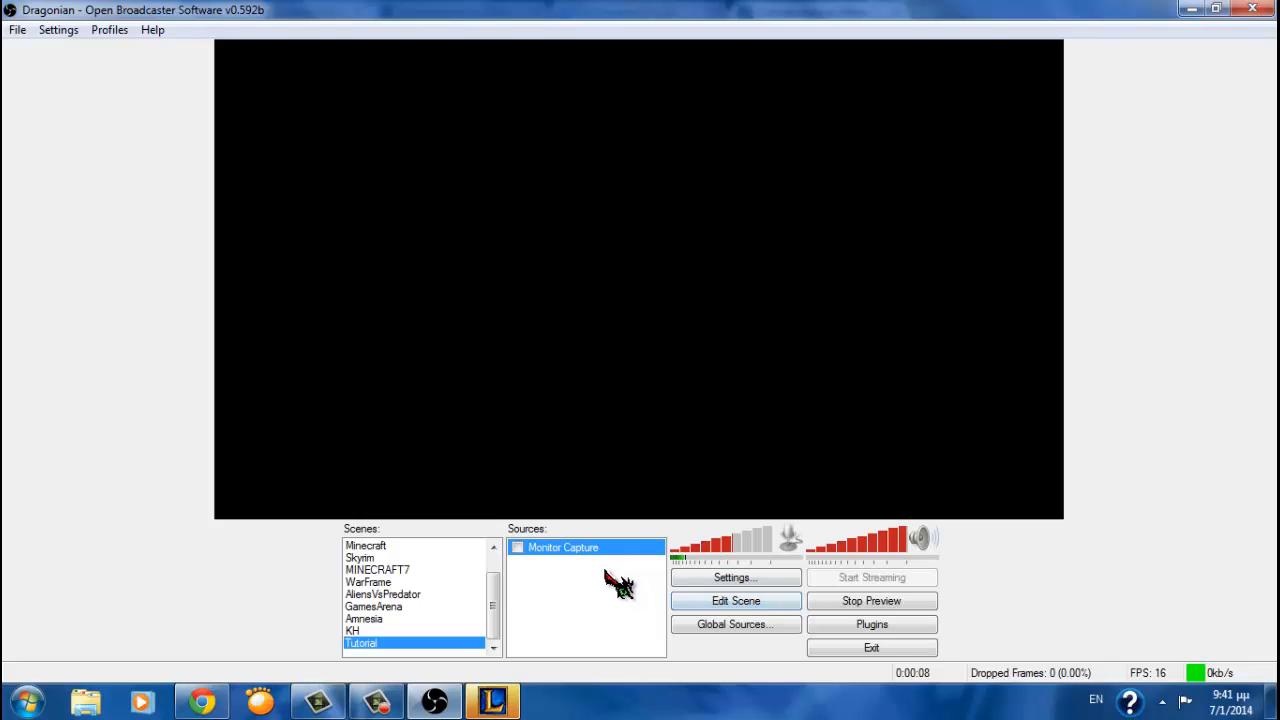
key("Delete")
left_click(674, 418)
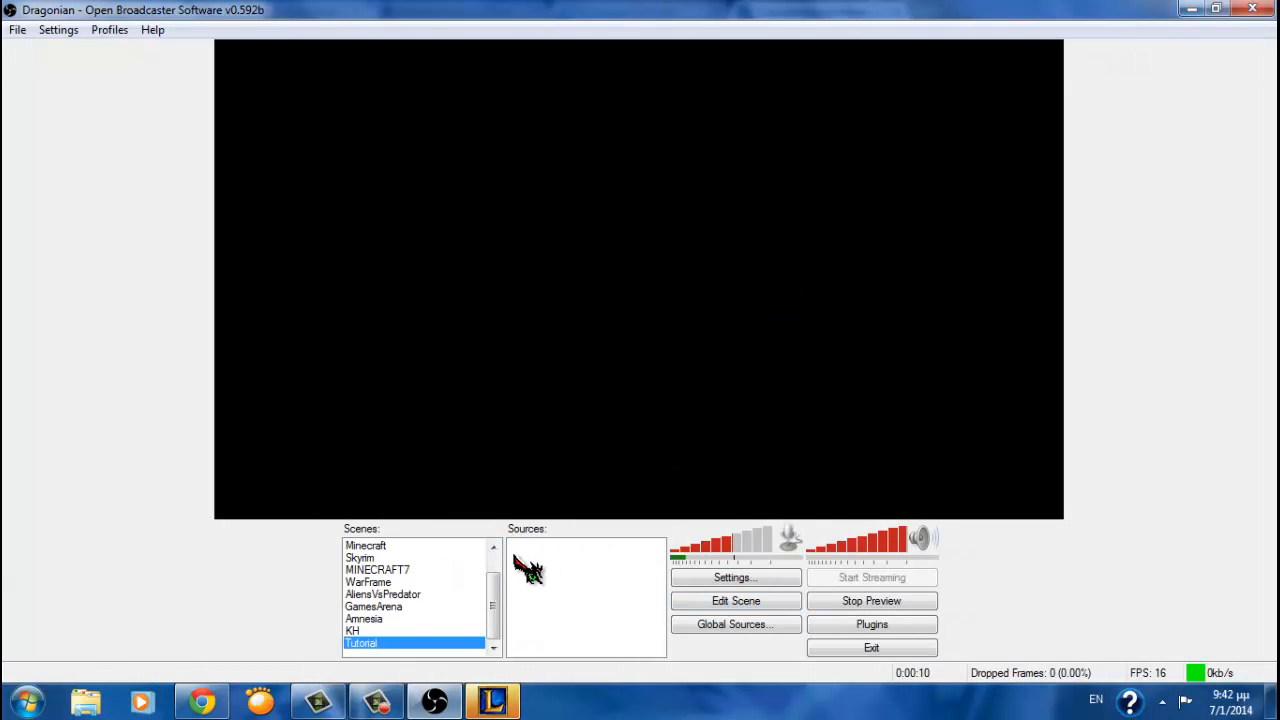
Add an Image source named Image to the Tutorial scene, using the Christmas dragon picture from D:\DND
right_click(528, 570)
mouse_move(574, 574)
left_click(680, 606)
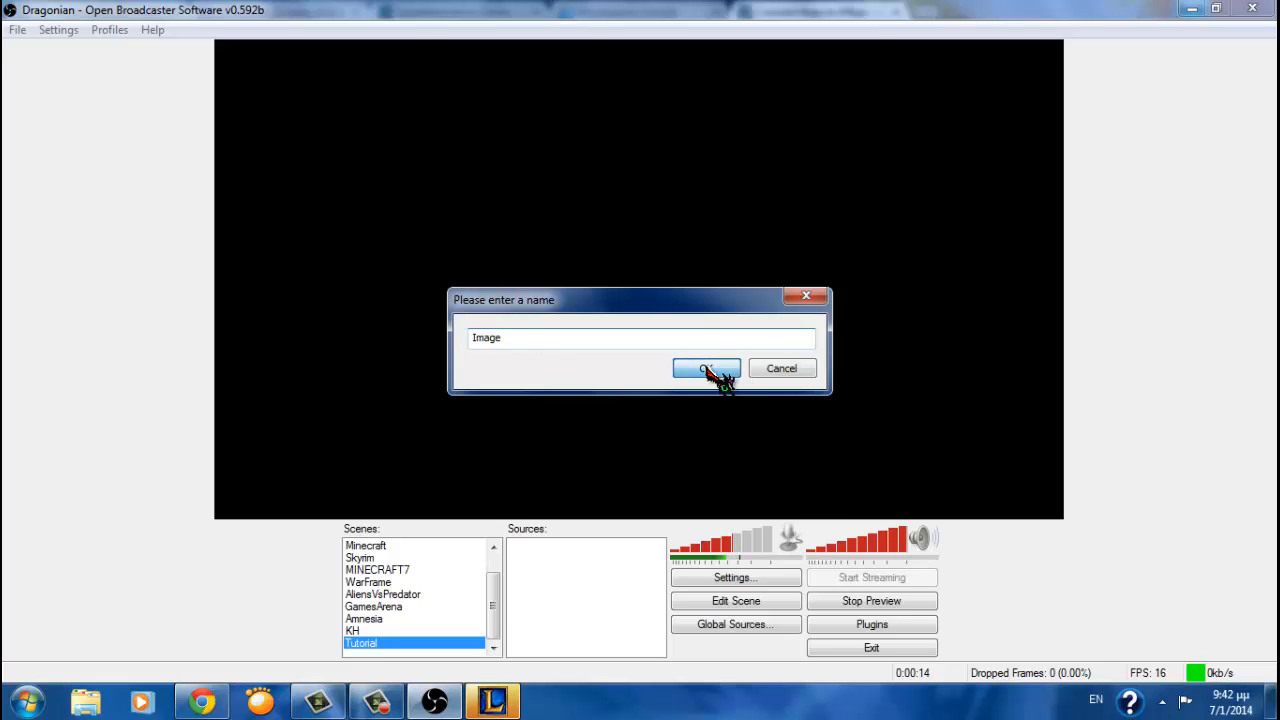
left_click(712, 368)
left_click(762, 196)
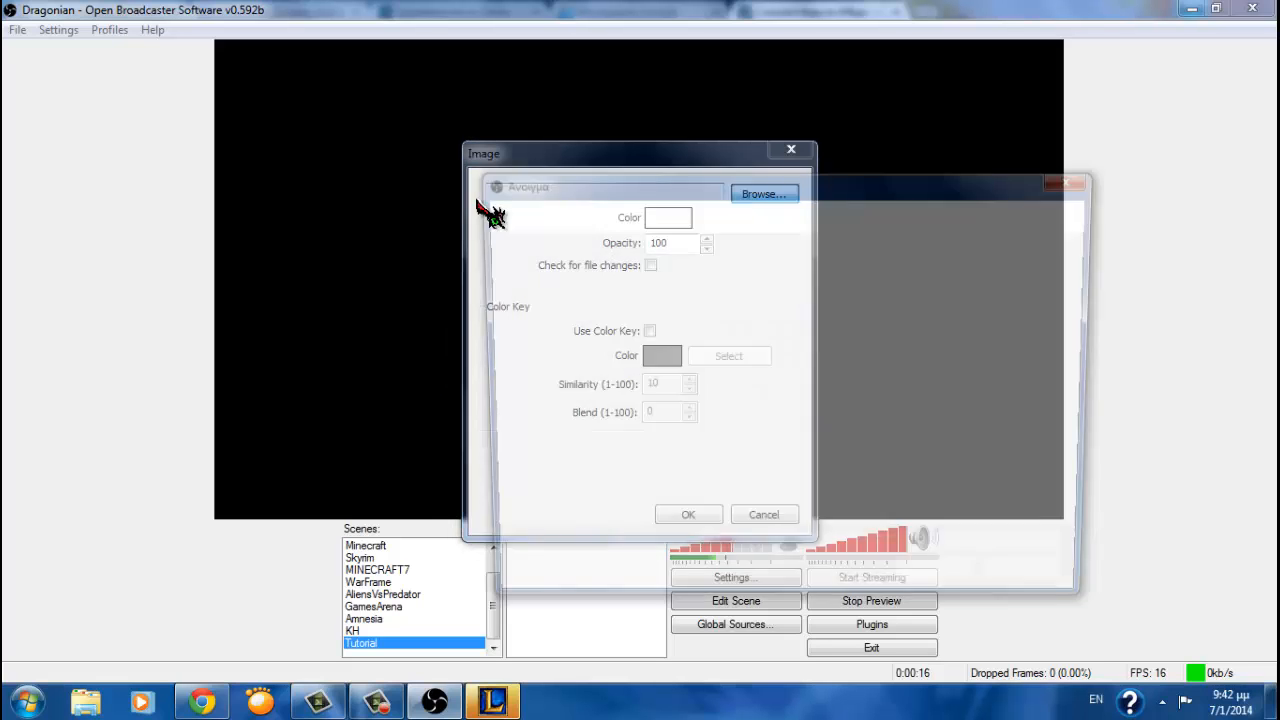
left_click(797, 450)
double_click(805, 455)
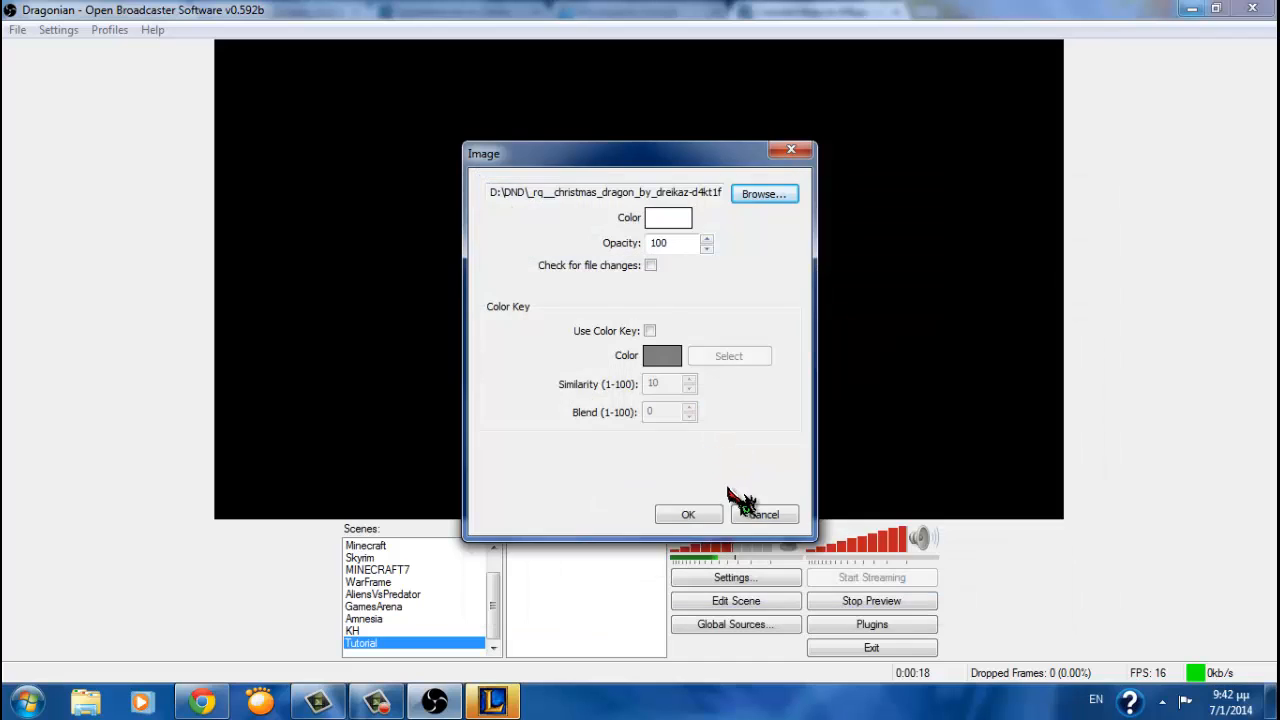
left_click(700, 514)
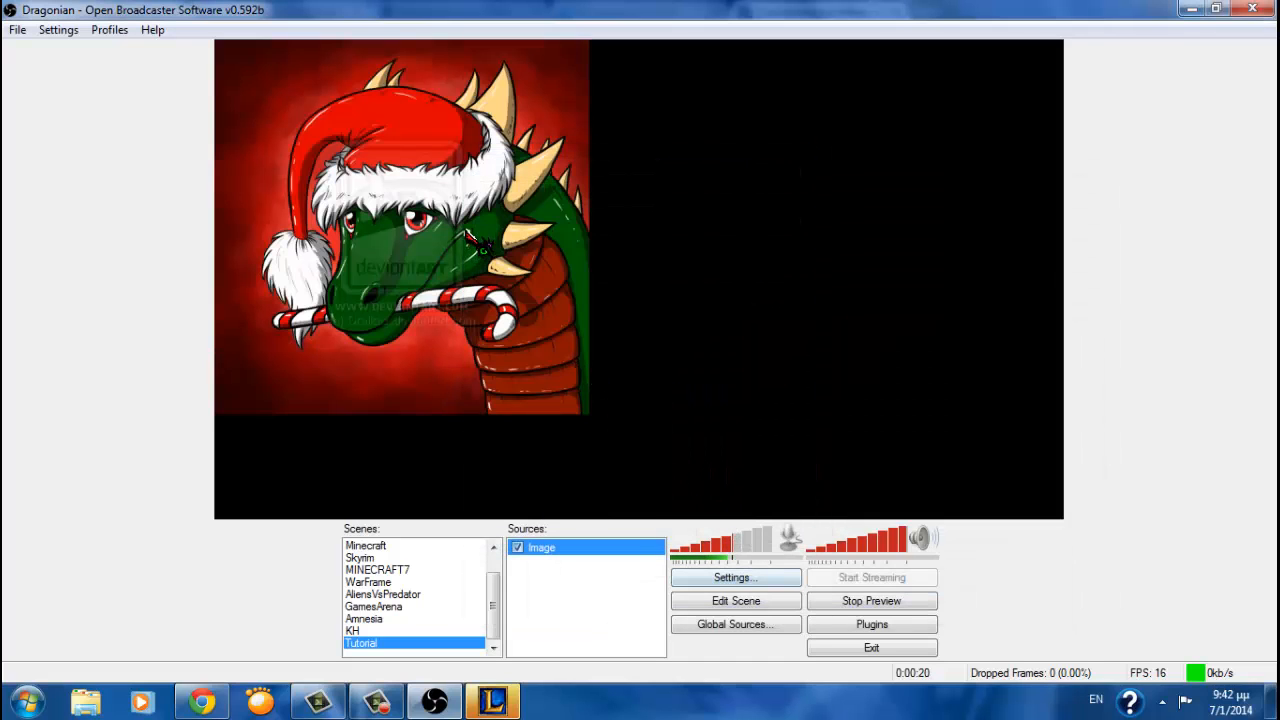
Shrink the dragon image to a small square in the scene frame's upper-left corner, and delete the Image source
left_click(742, 603)
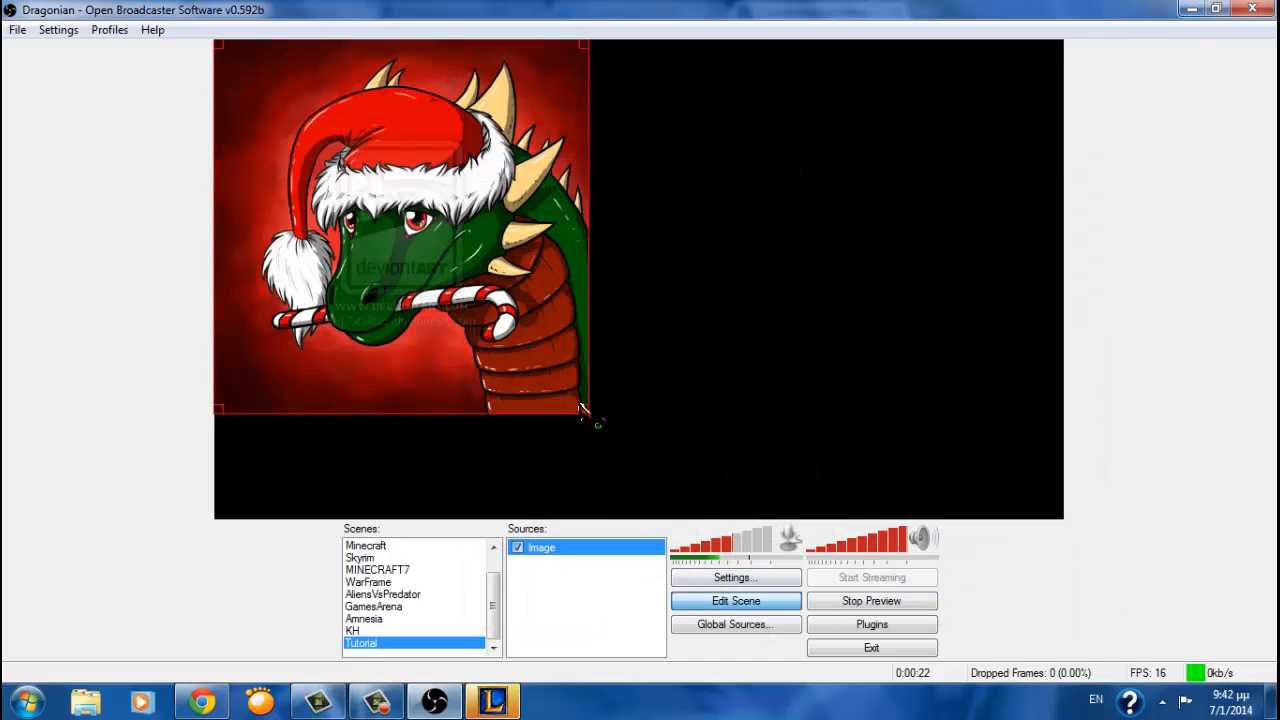
left_click_drag(585, 409, 374, 195)
mouse_move(334, 147)
left_mouse_down()
mouse_move(731, 314)
mouse_move(318, 133)
left_mouse_up()
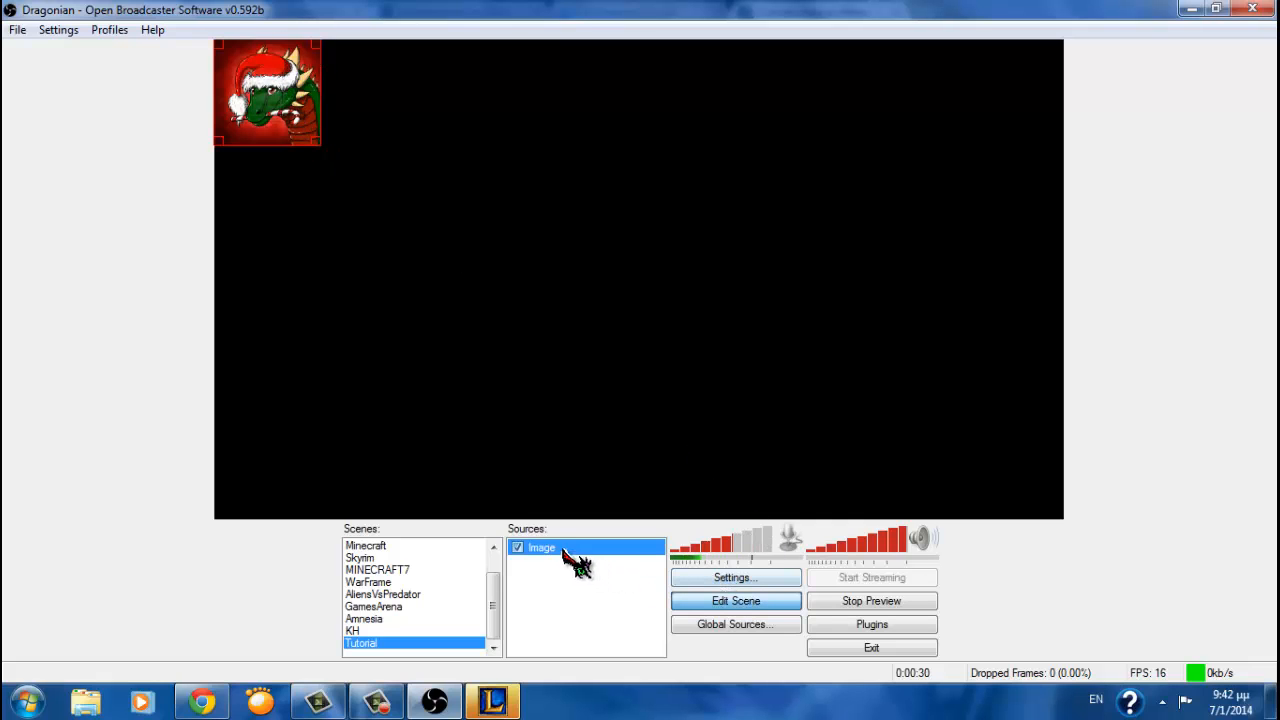
key("Delete")
key("Return")
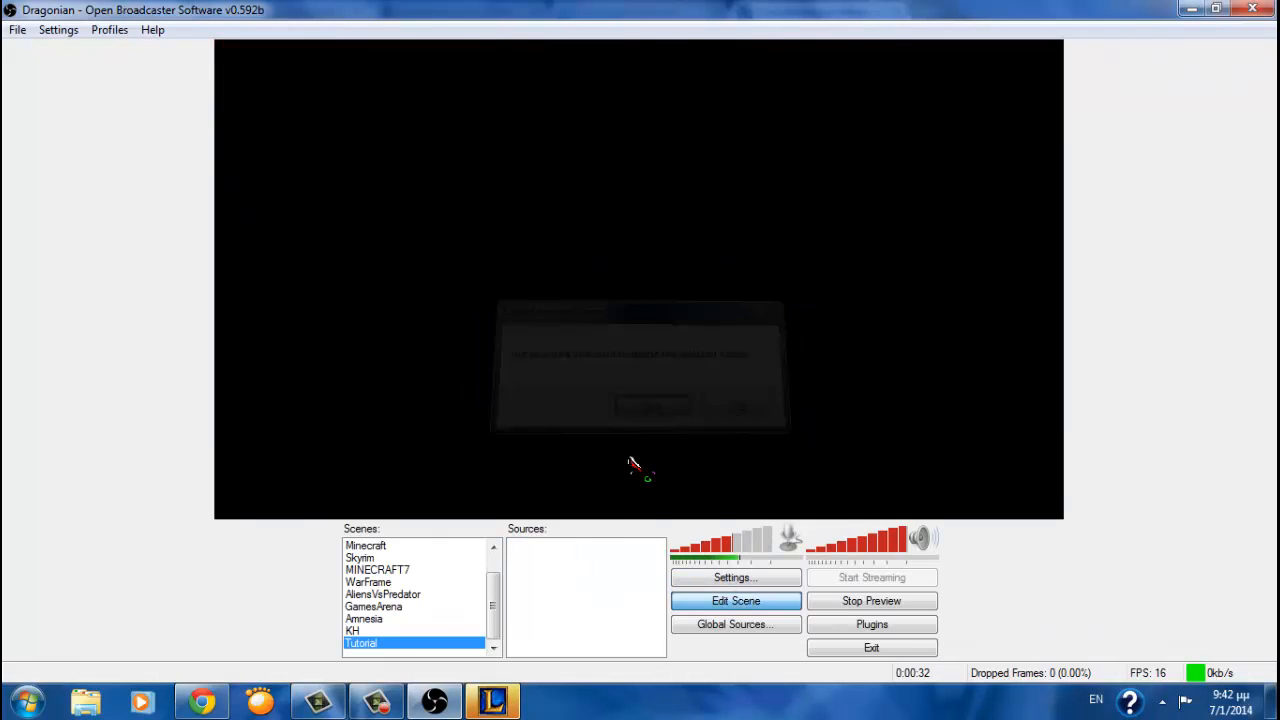
right_click(548, 555)
mouse_move(588, 564)
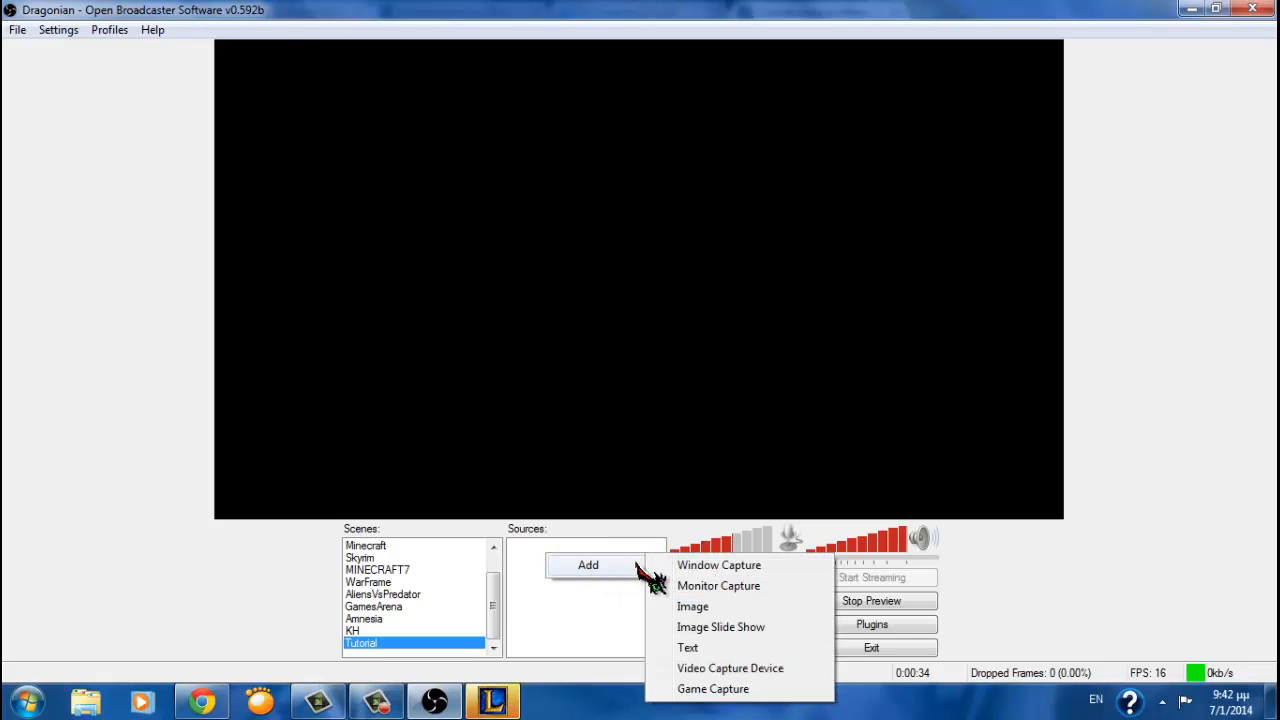
left_click(700, 627)
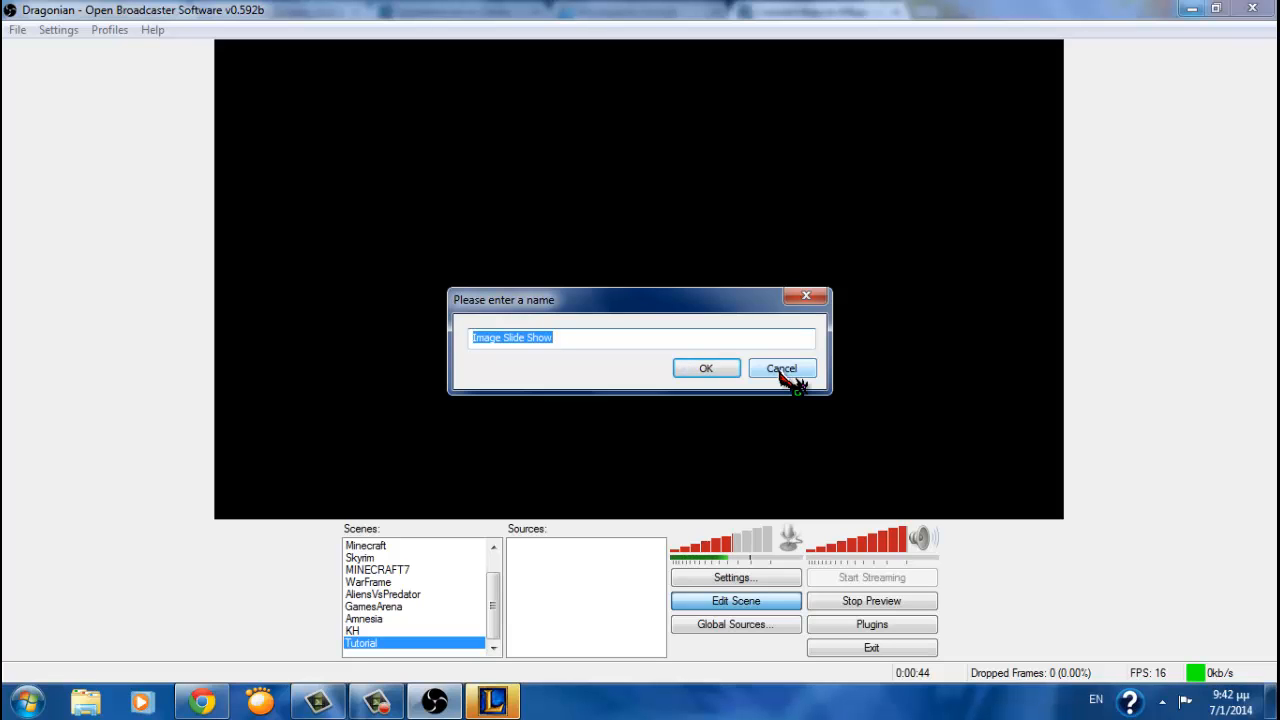
left_click(783, 369)
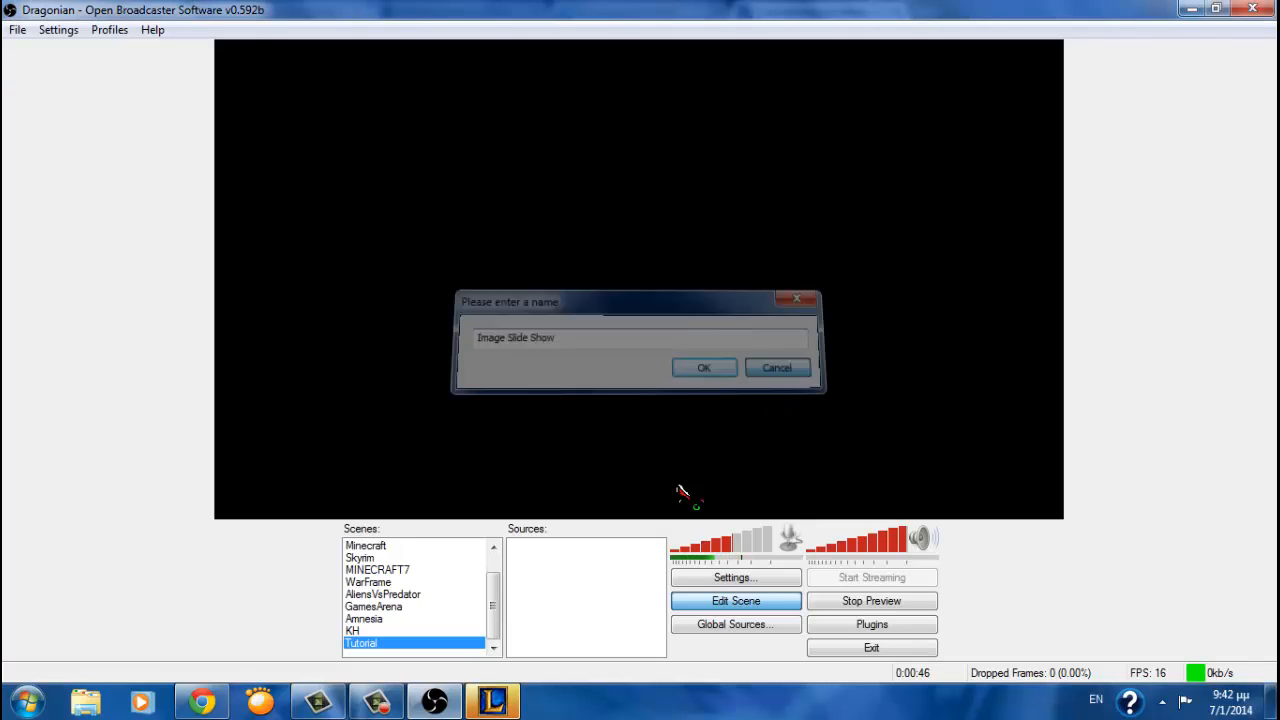
Add a Text source with the default name Text to the Tutorial scene and enter adasdasdas as its text
right_click(592, 552)
mouse_move(625, 560)
left_click(745, 642)
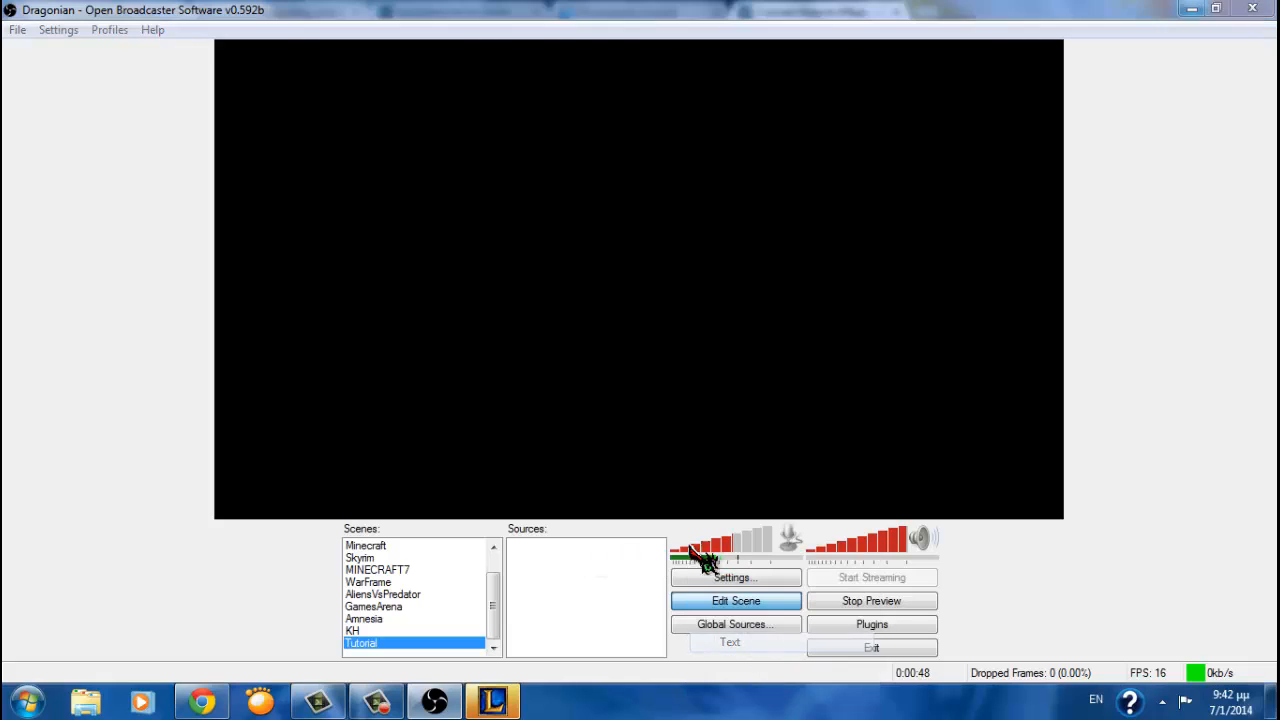
left_click(706, 369)
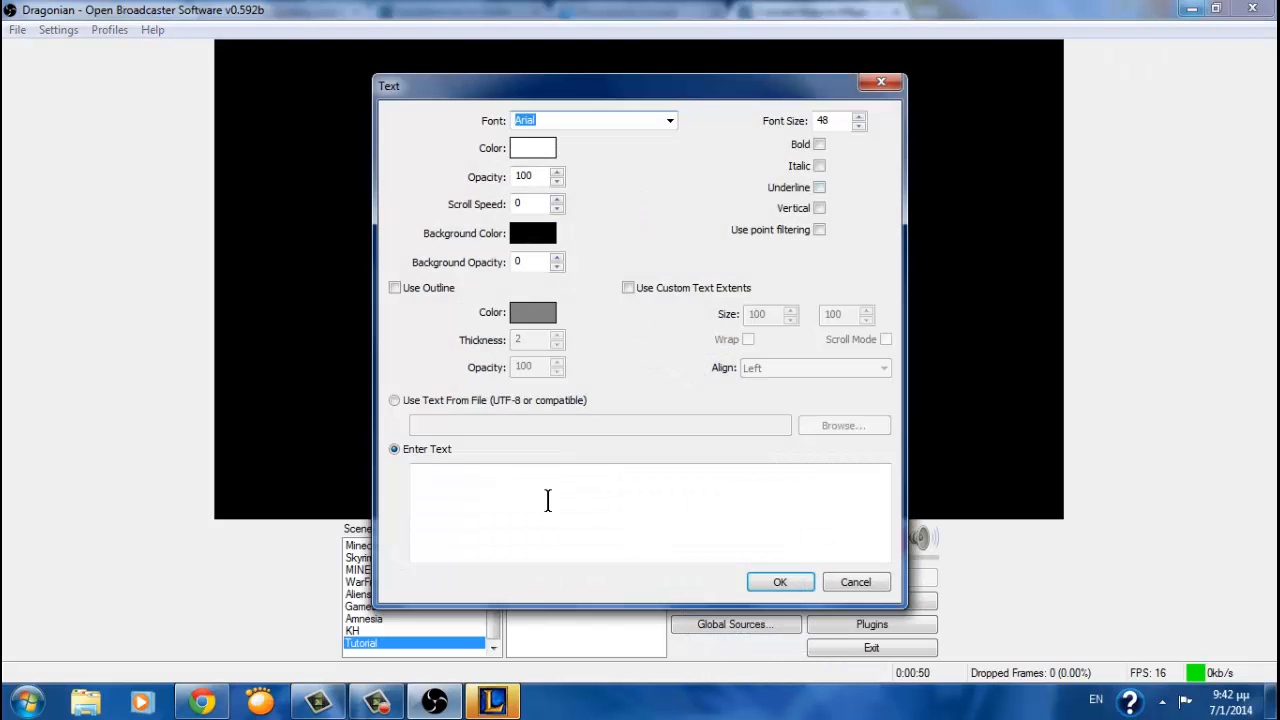
left_click(523, 530)
type("adasdasdas")
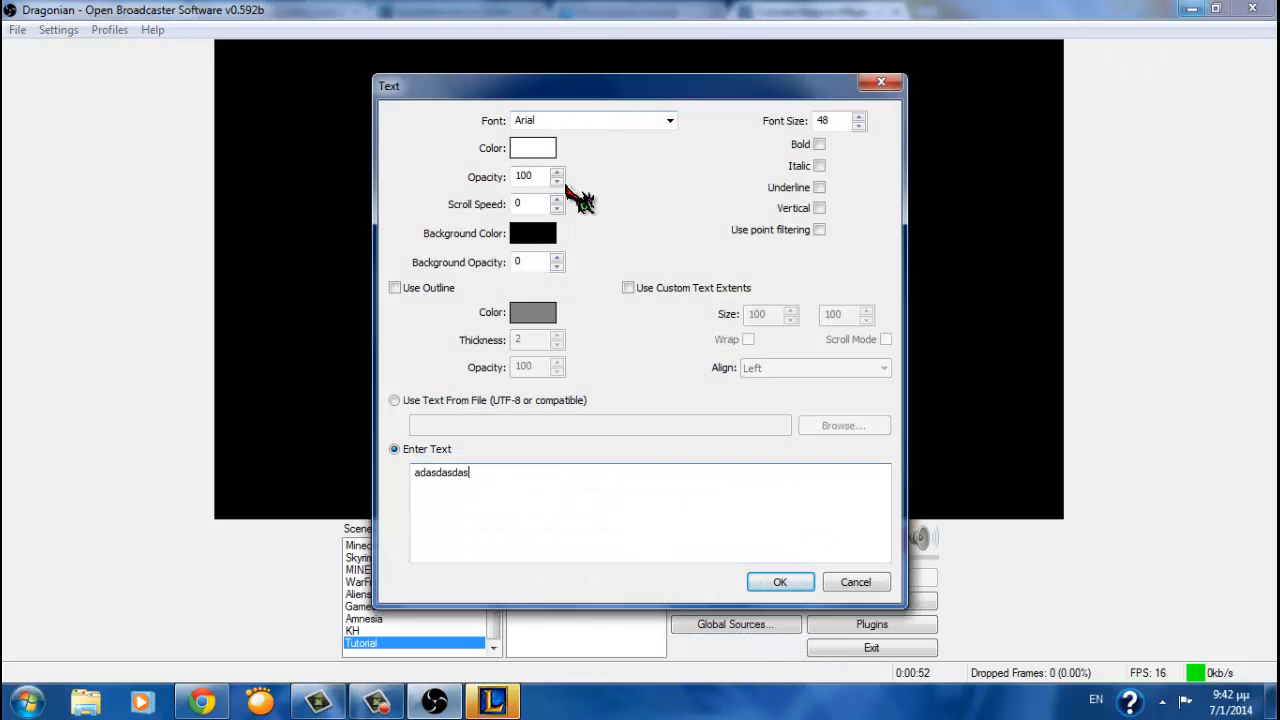
Set the text color to bright pink and the scroll speed to 15, and accept the Text source settings
left_click(540, 148)
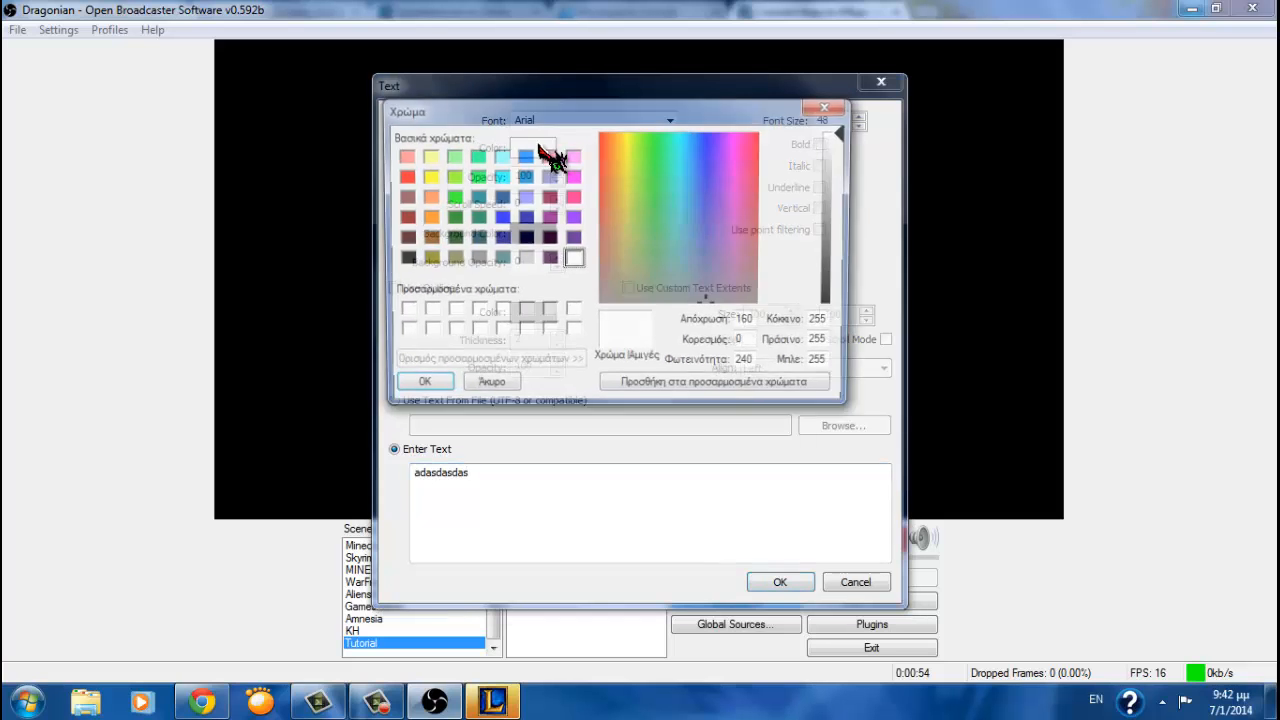
left_click(572, 200)
left_click(445, 390)
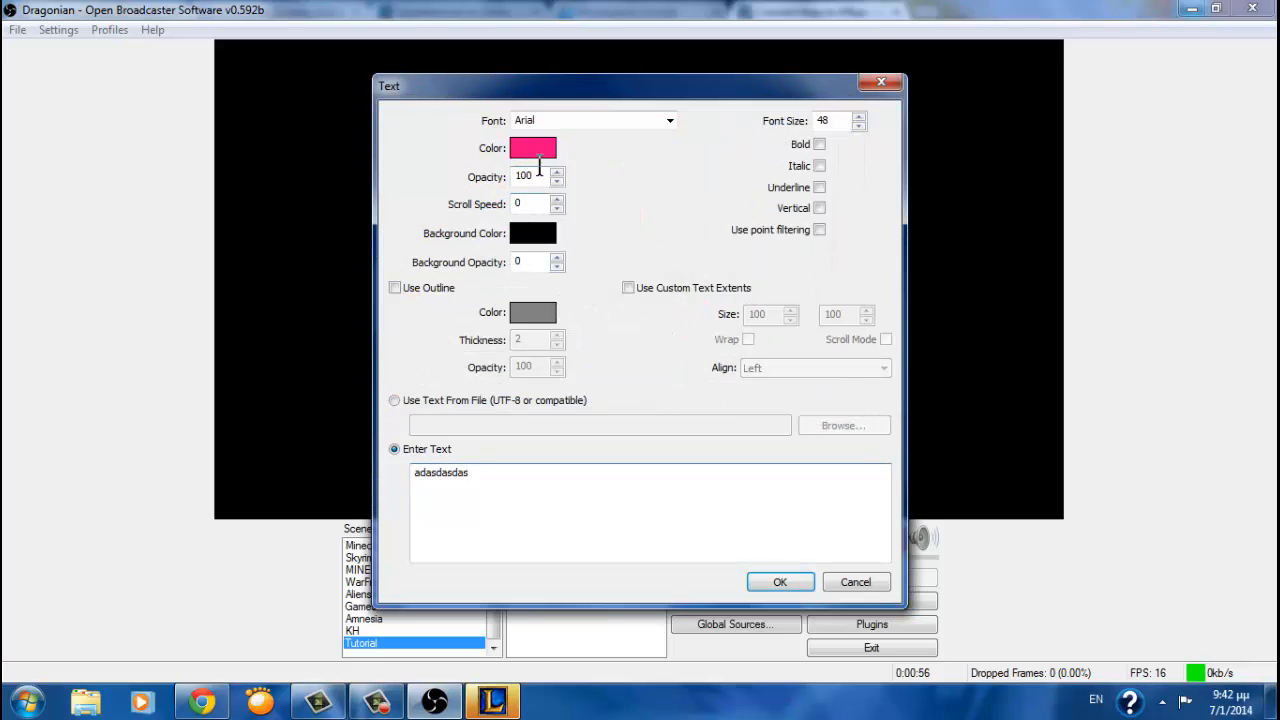
left_click(557, 199)
left_click(557, 199)
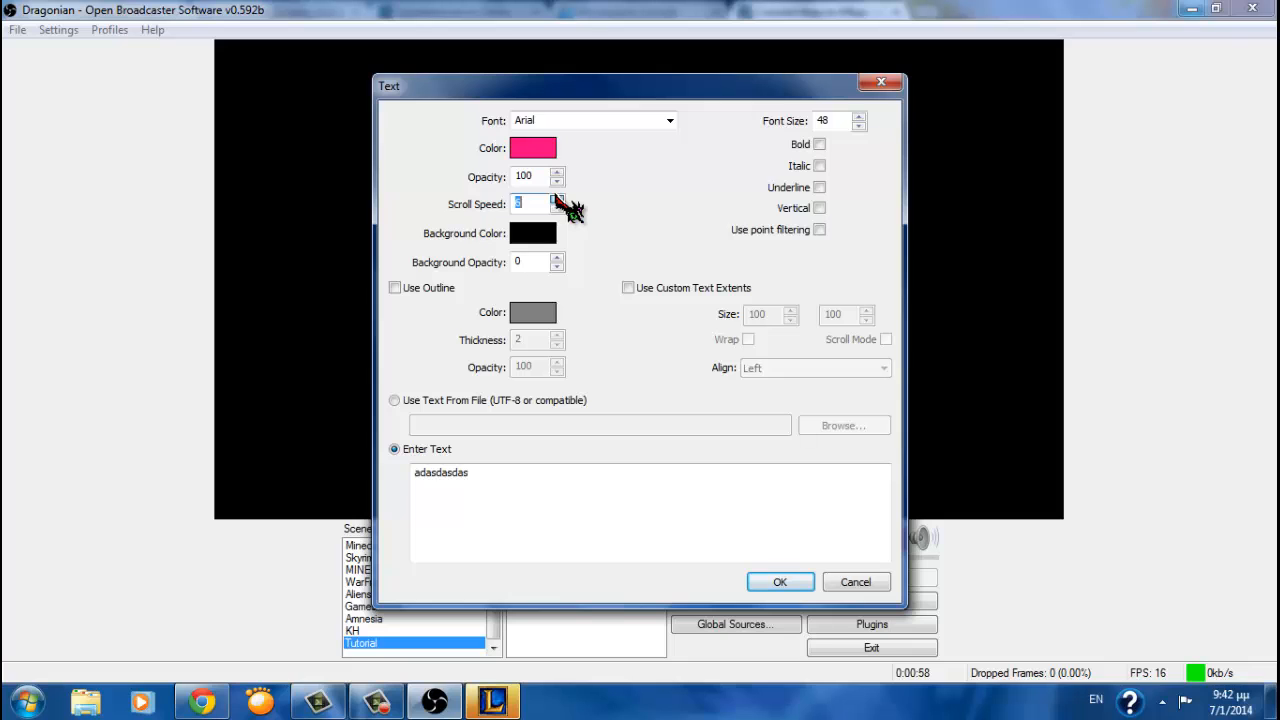
left_click(557, 199)
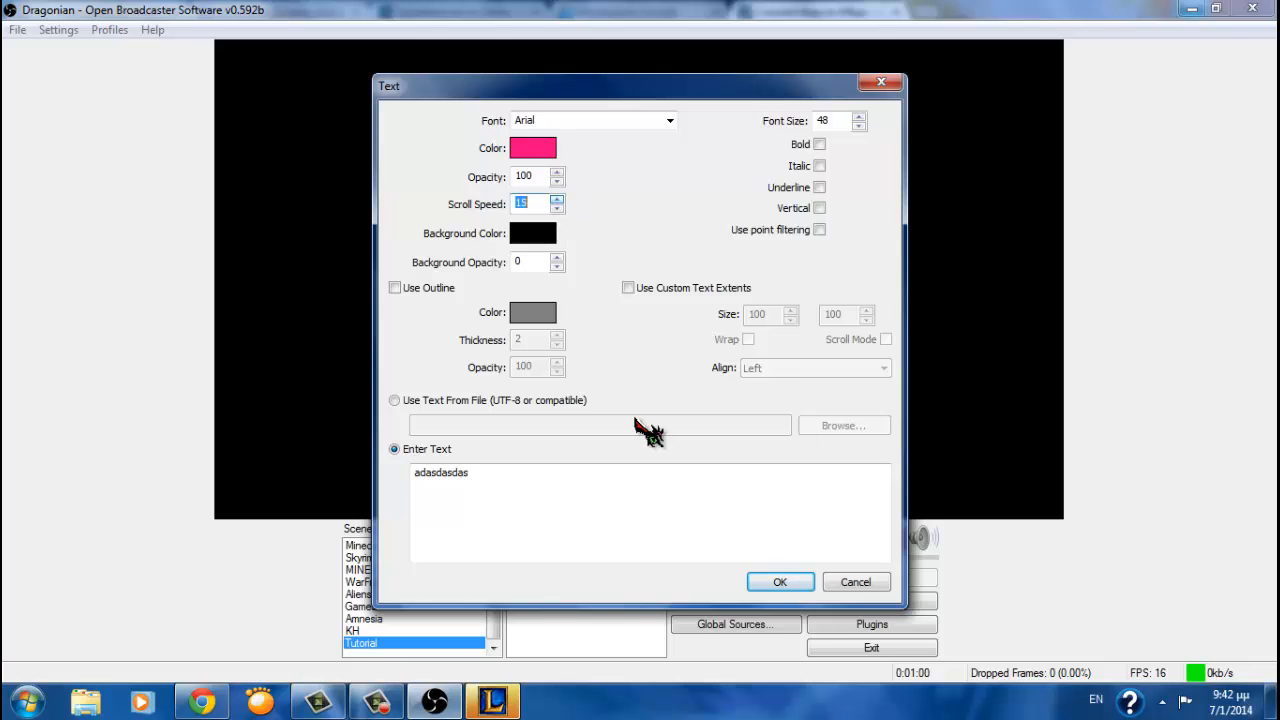
left_click(780, 582)
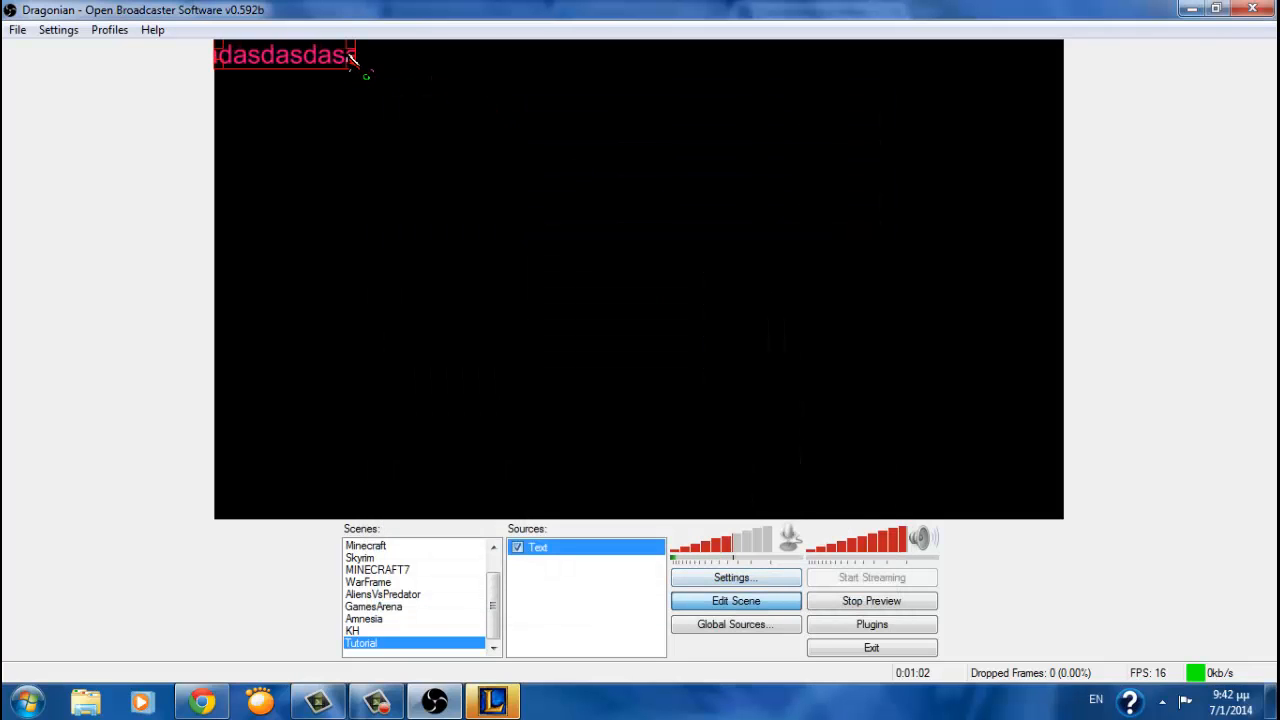
Stretch the scrolling text across the full width of the scene frame and flatten it into a thin strip along the upper edge
left_click_drag(374, 52, 1069, 69)
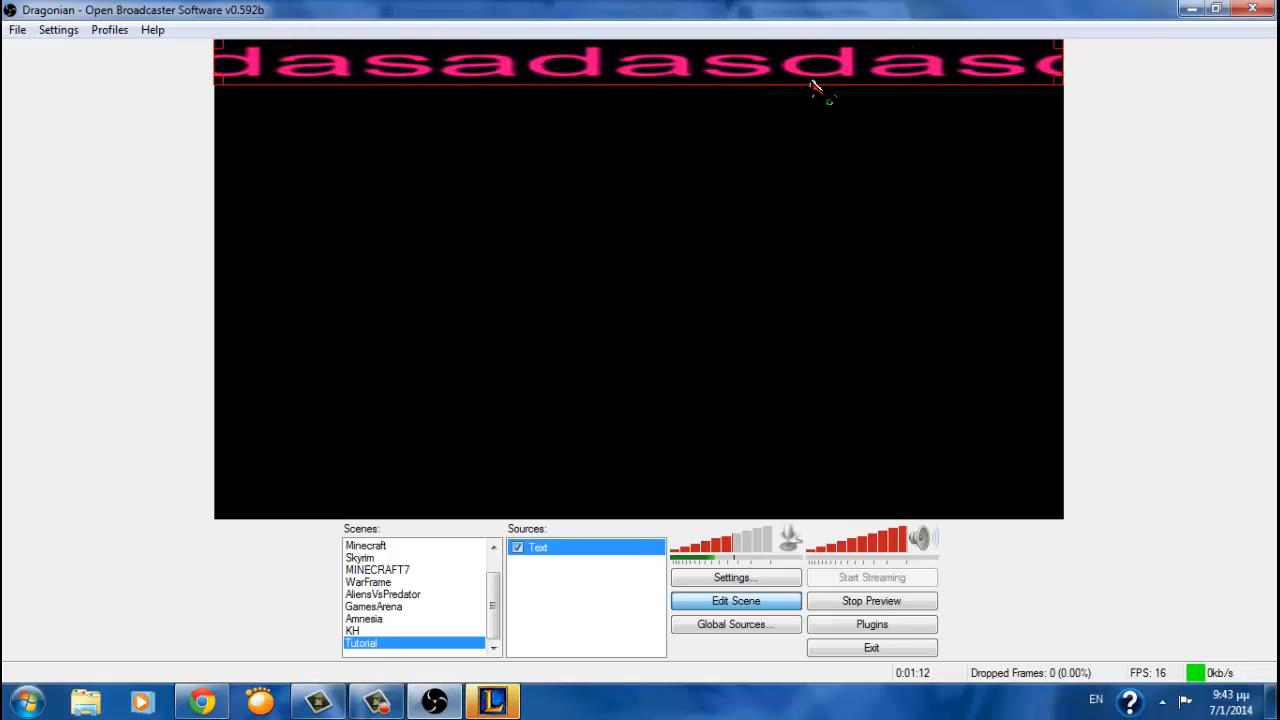
left_click_drag(805, 81, 800, 60)
left_click_drag(771, 167, 753, 40)
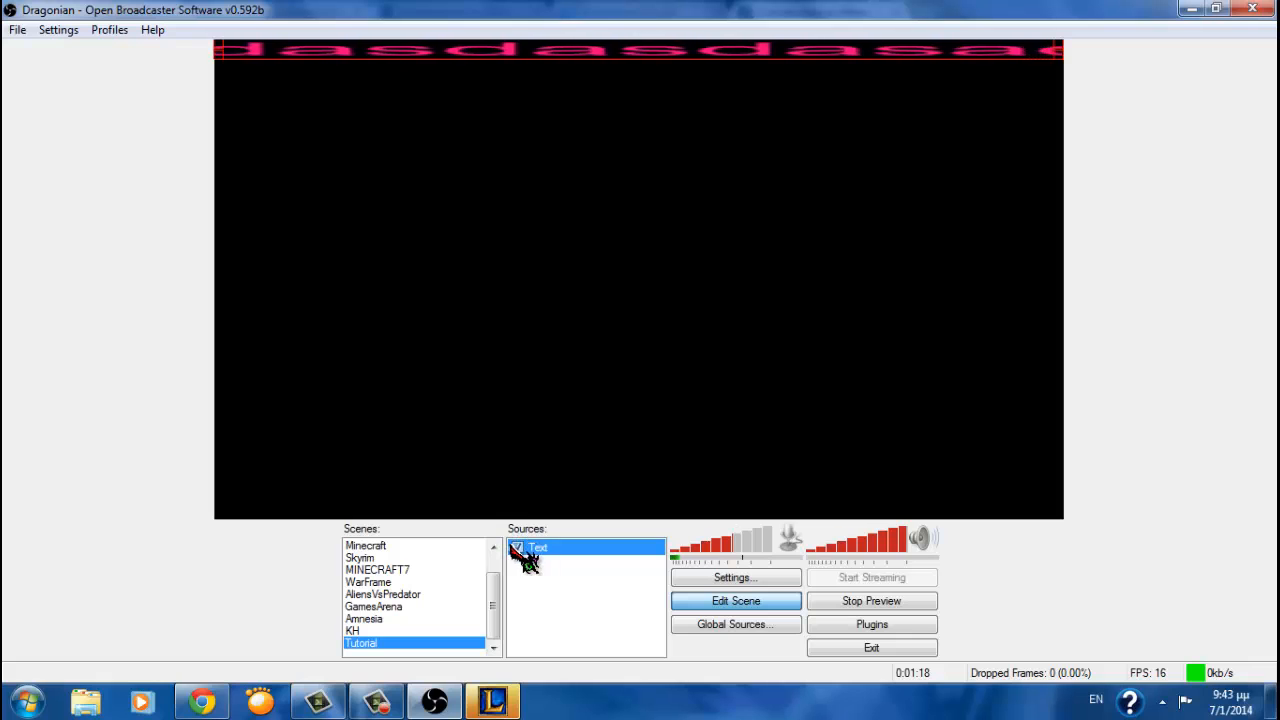
Disable the Text source and delete it from the Tutorial scene
left_click(518, 547)
key("Delete")
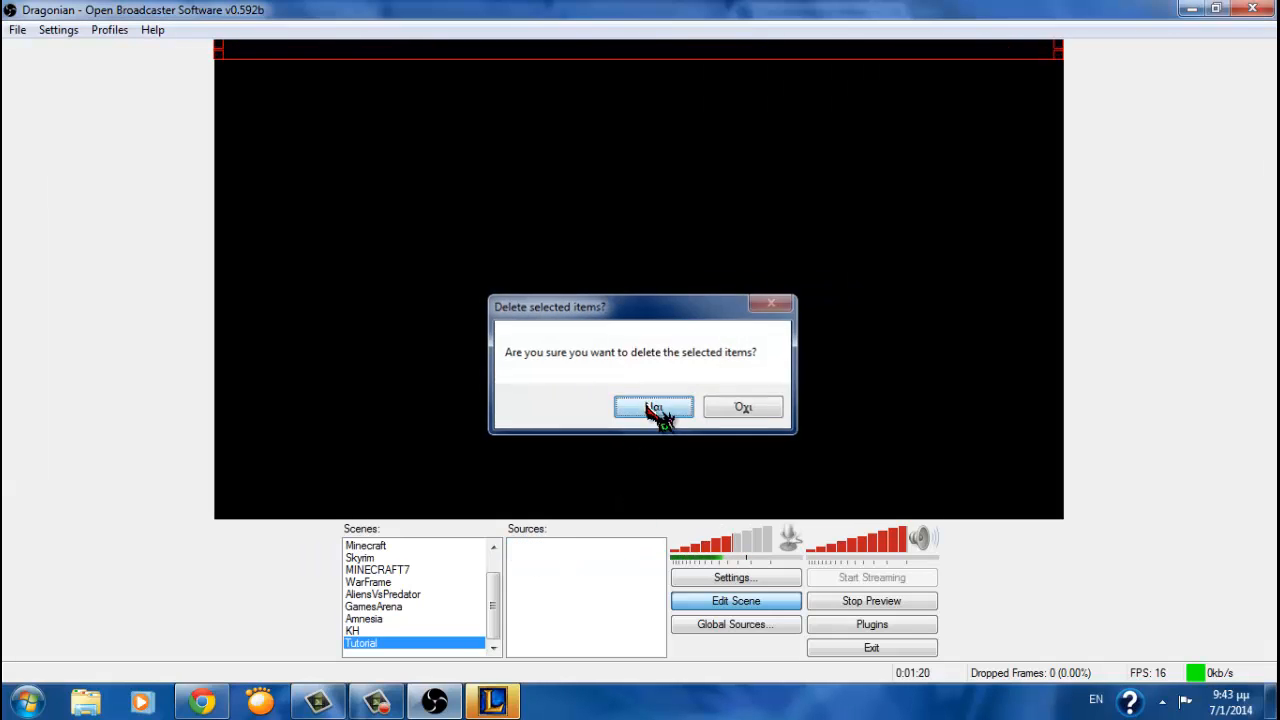
left_click(655, 407)
Start a Video Capture Device source, review its available devices with USB Camera chosen, and close the device settings without adding it
right_click(530, 558)
mouse_move(575, 578)
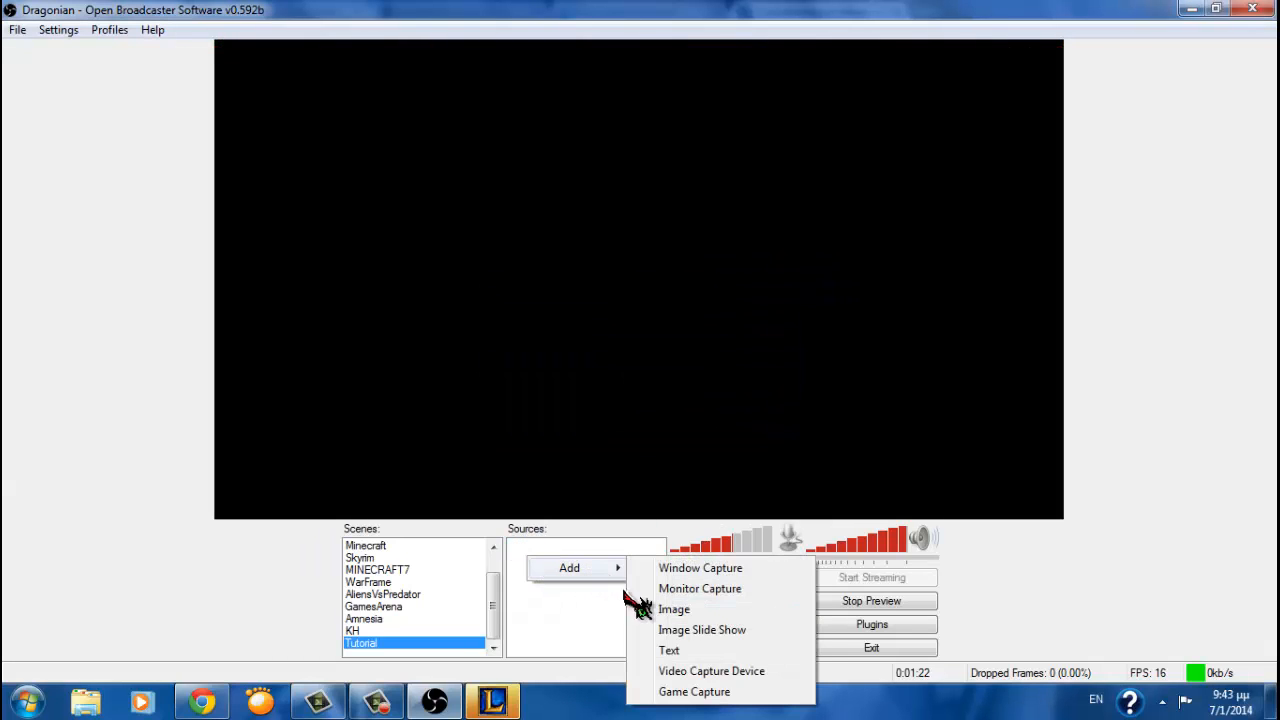
left_click(708, 672)
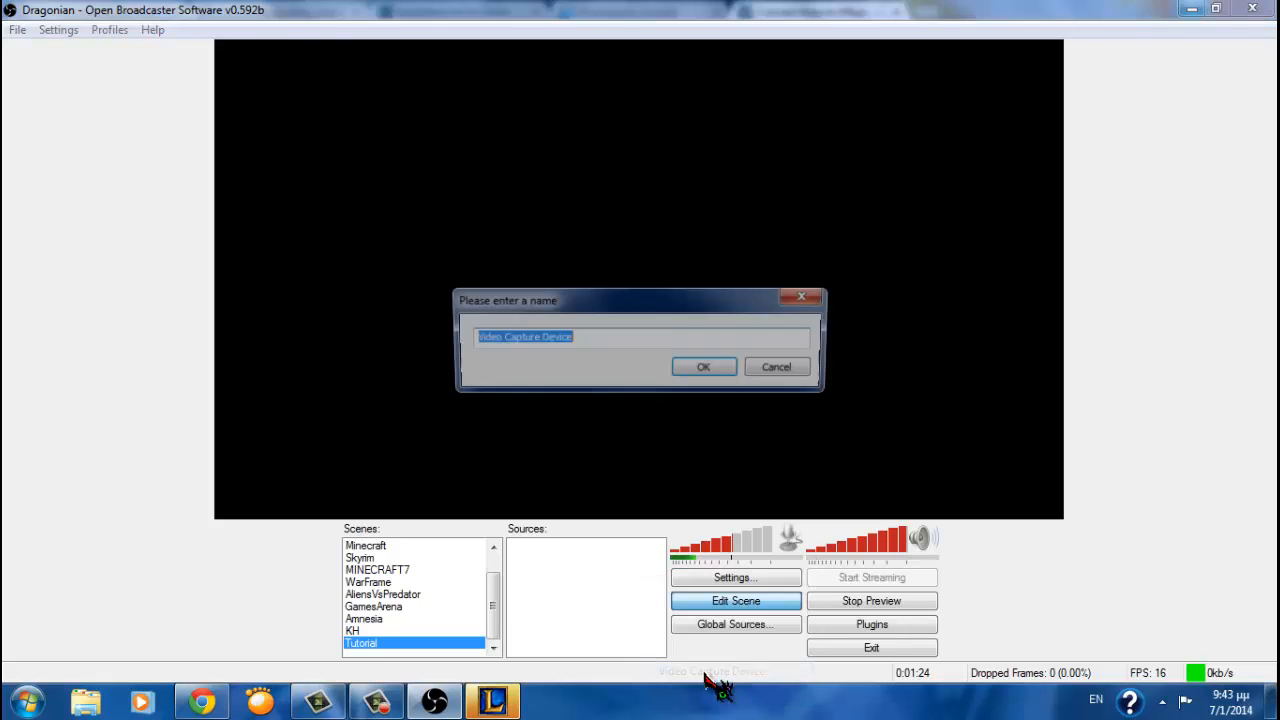
left_click(716, 370)
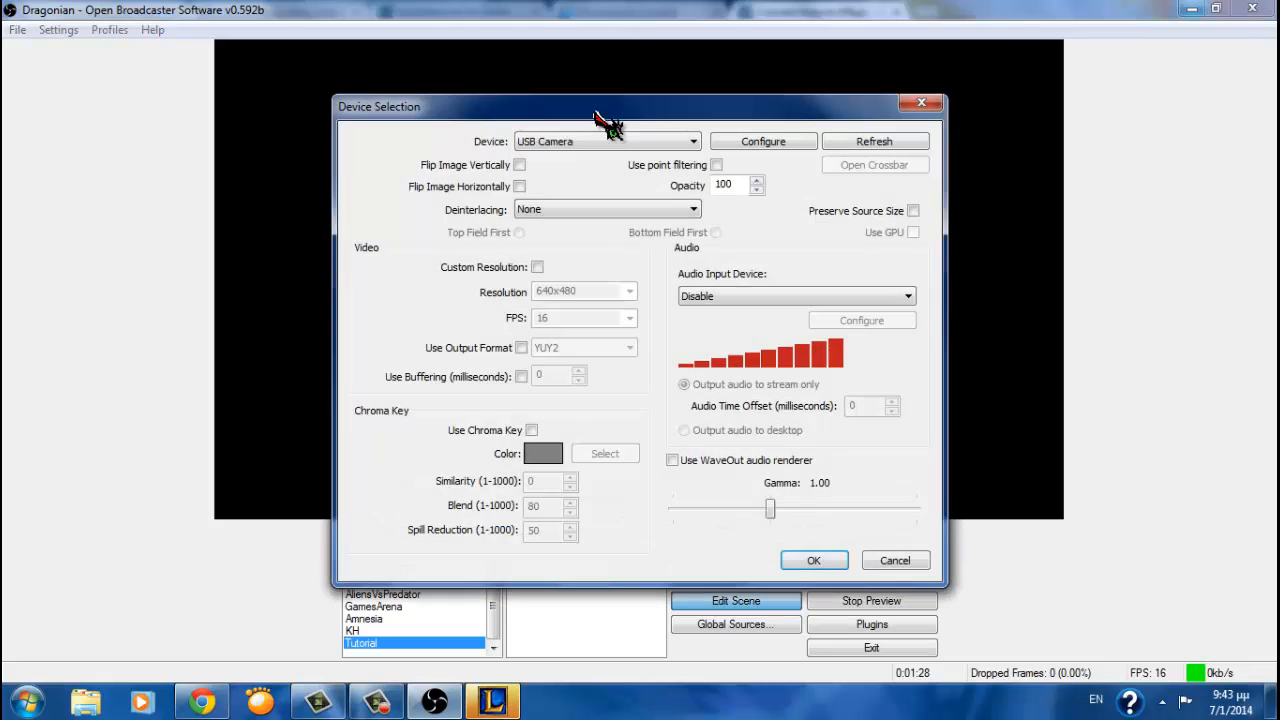
left_click(598, 141)
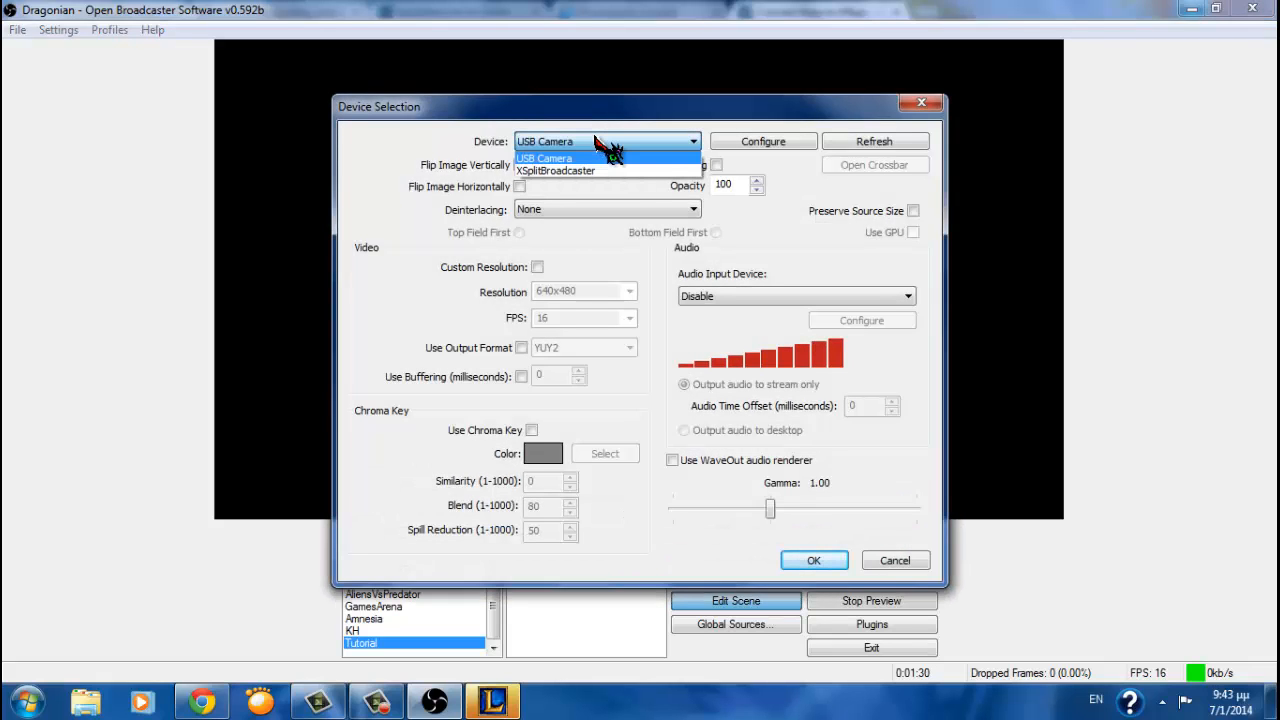
left_click(596, 140)
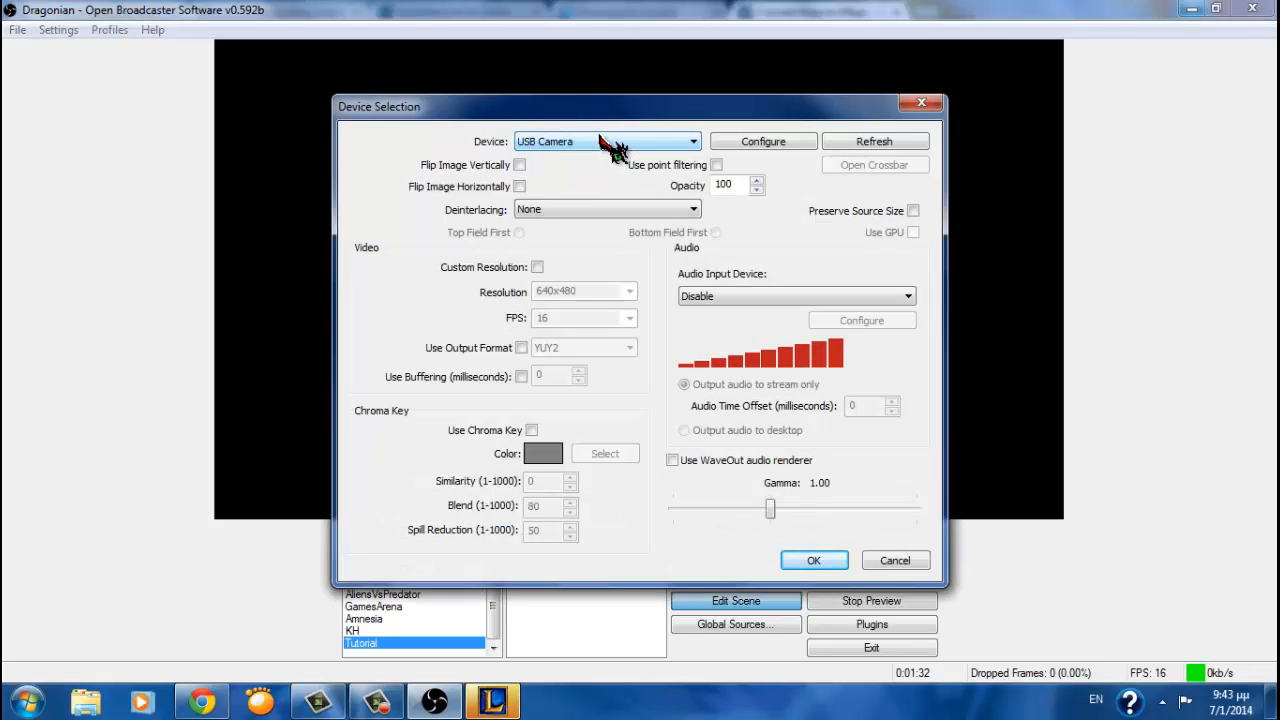
left_click(603, 141)
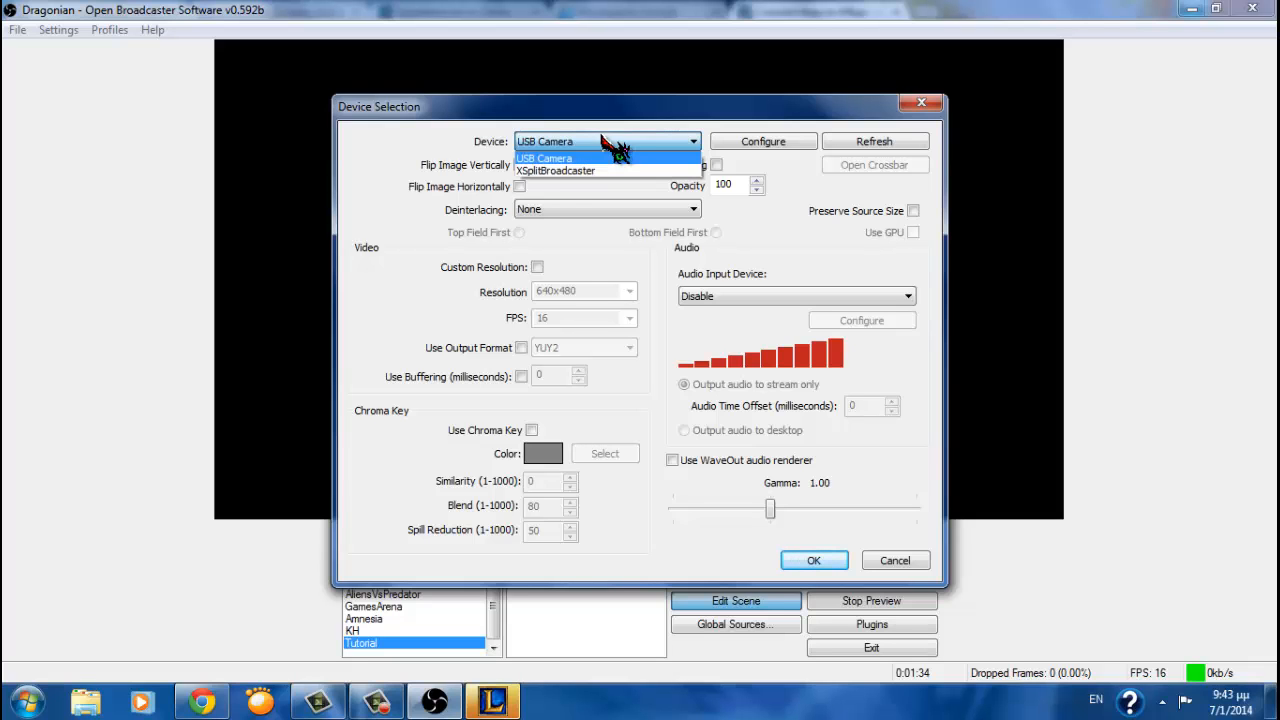
left_click(545, 162)
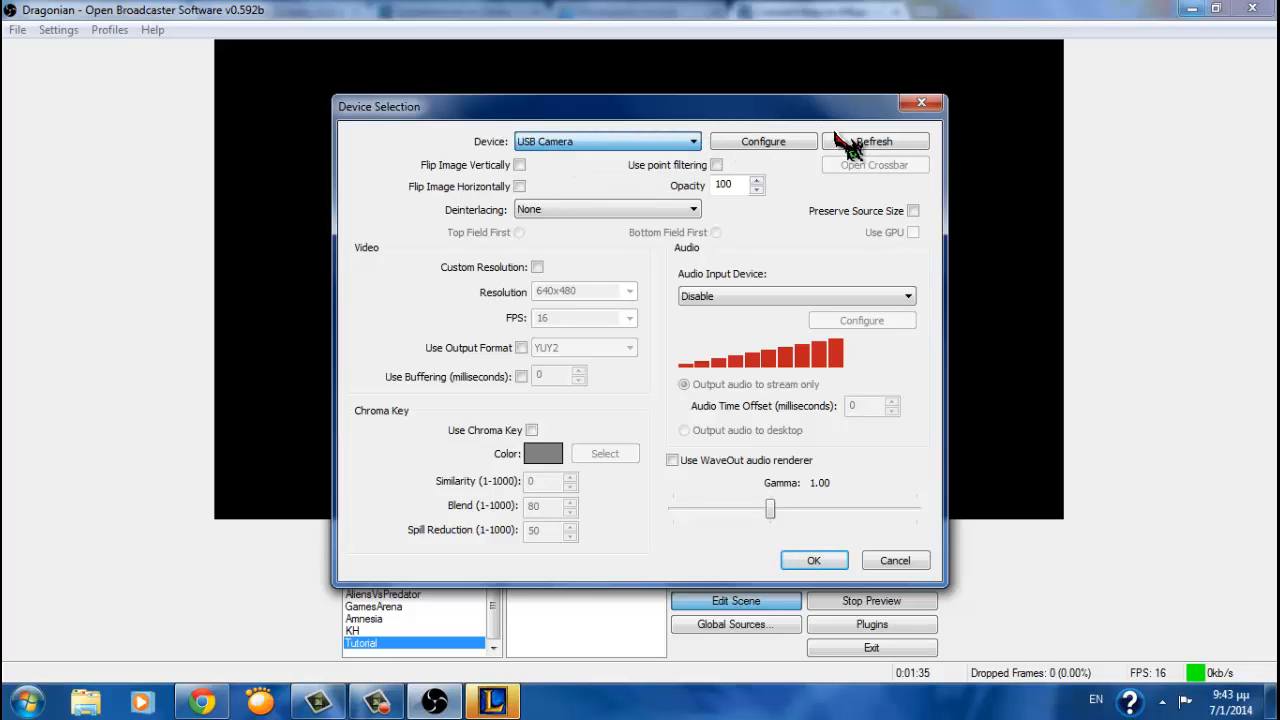
left_click(908, 105)
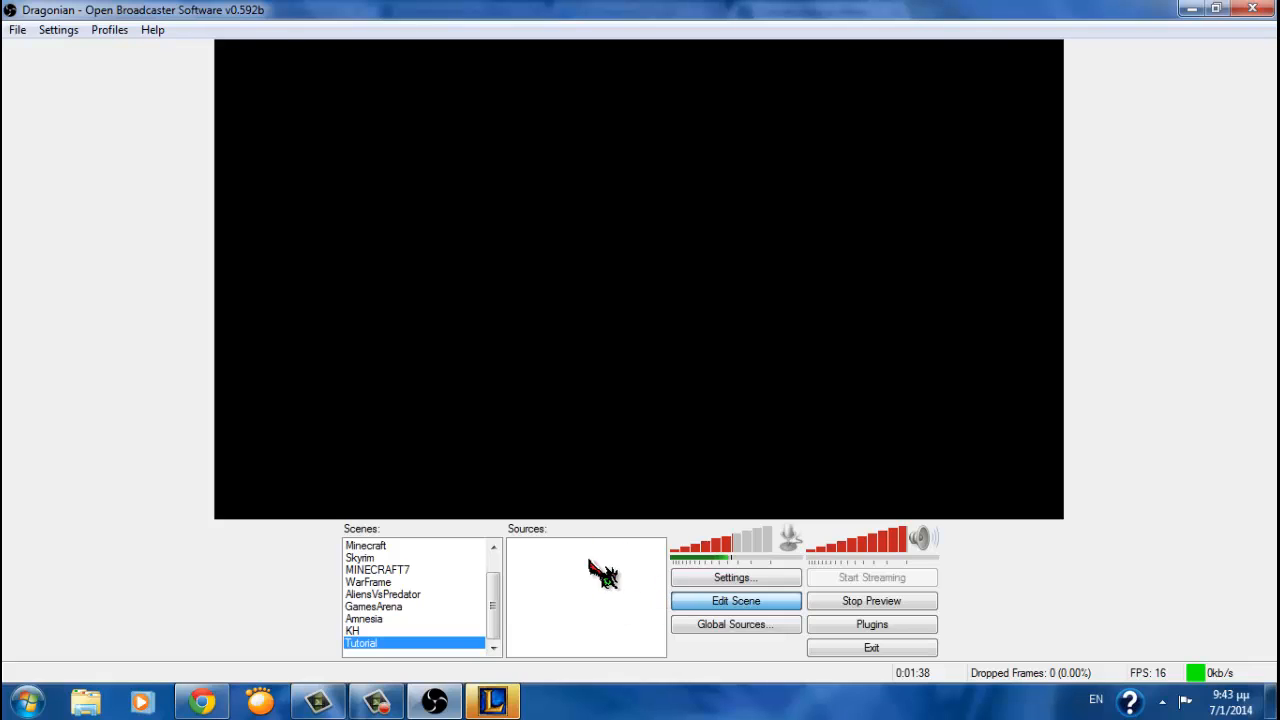
right_click(590, 563)
mouse_move(600, 567)
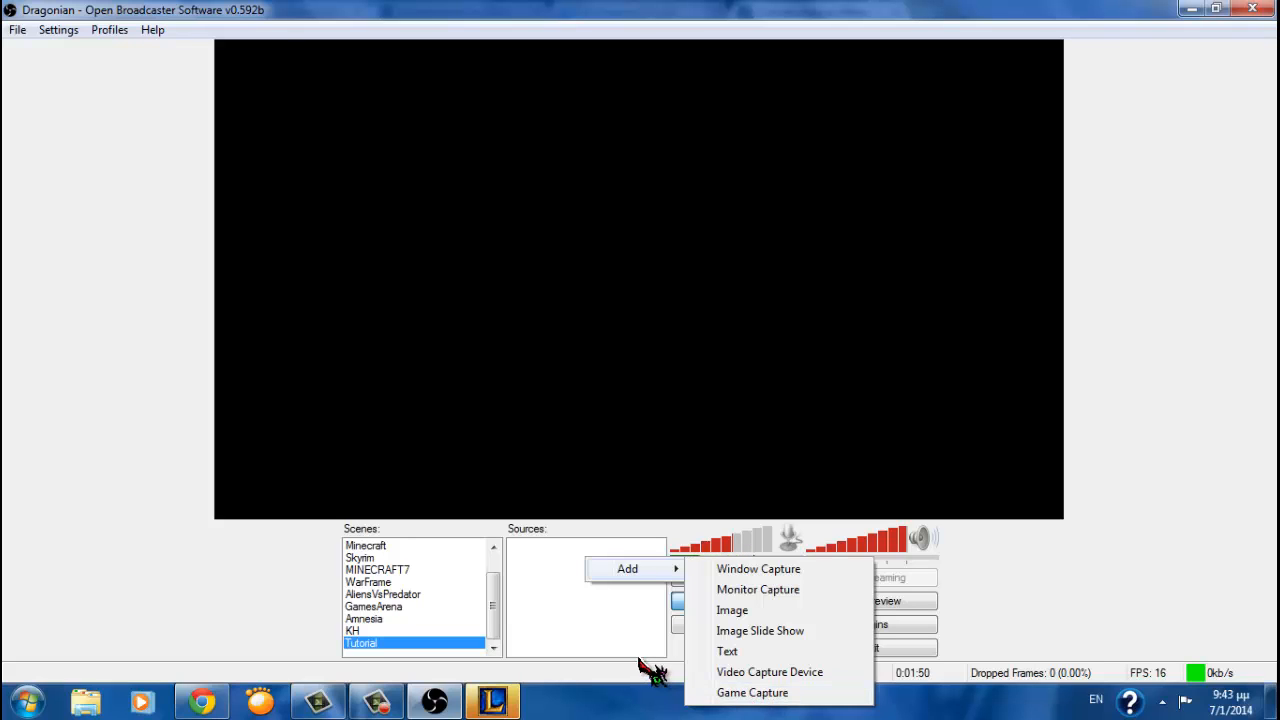
left_click(550, 622)
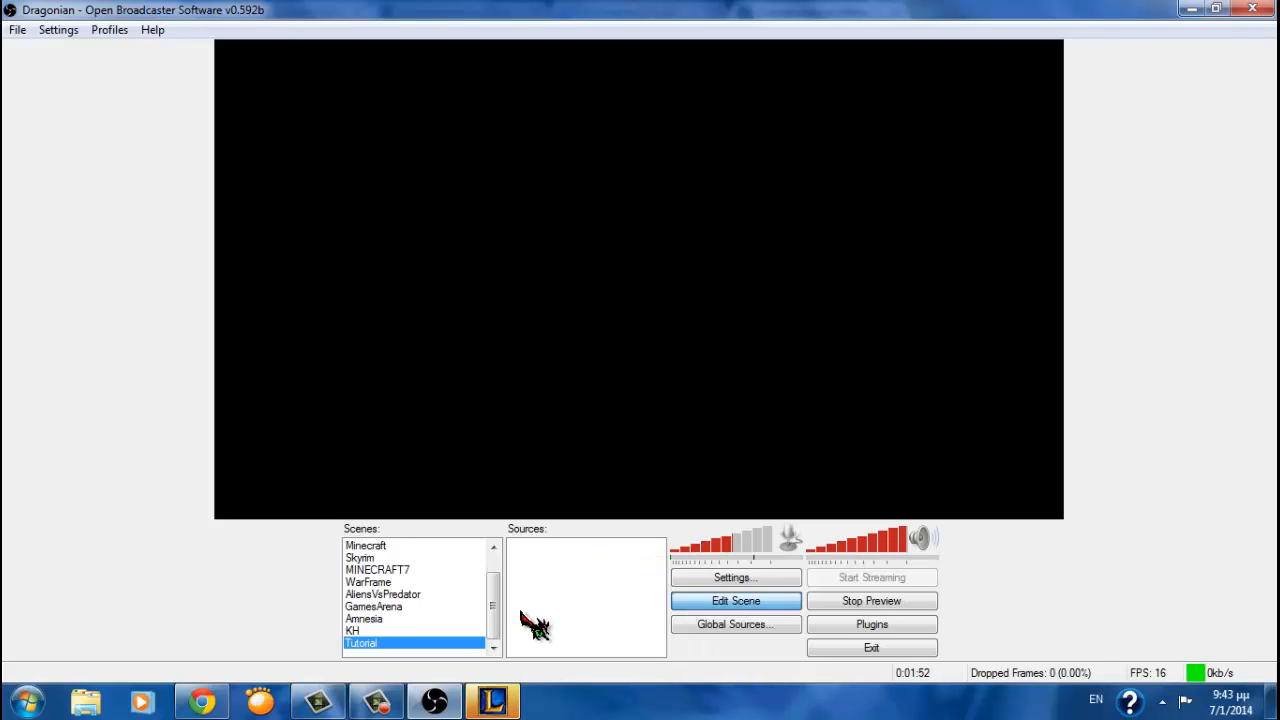
Switch to the Waiting scene and disable its webcam source named Me
left_click_drag(495, 600, 514, 537)
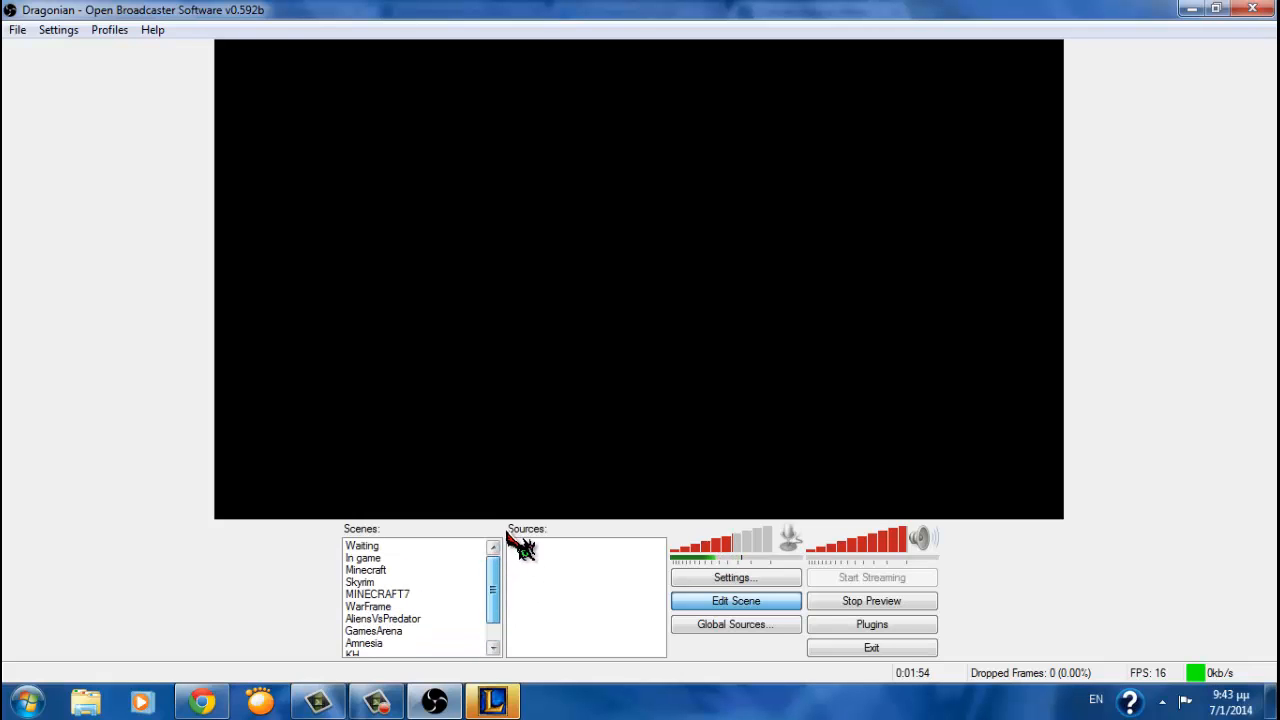
left_click(422, 546)
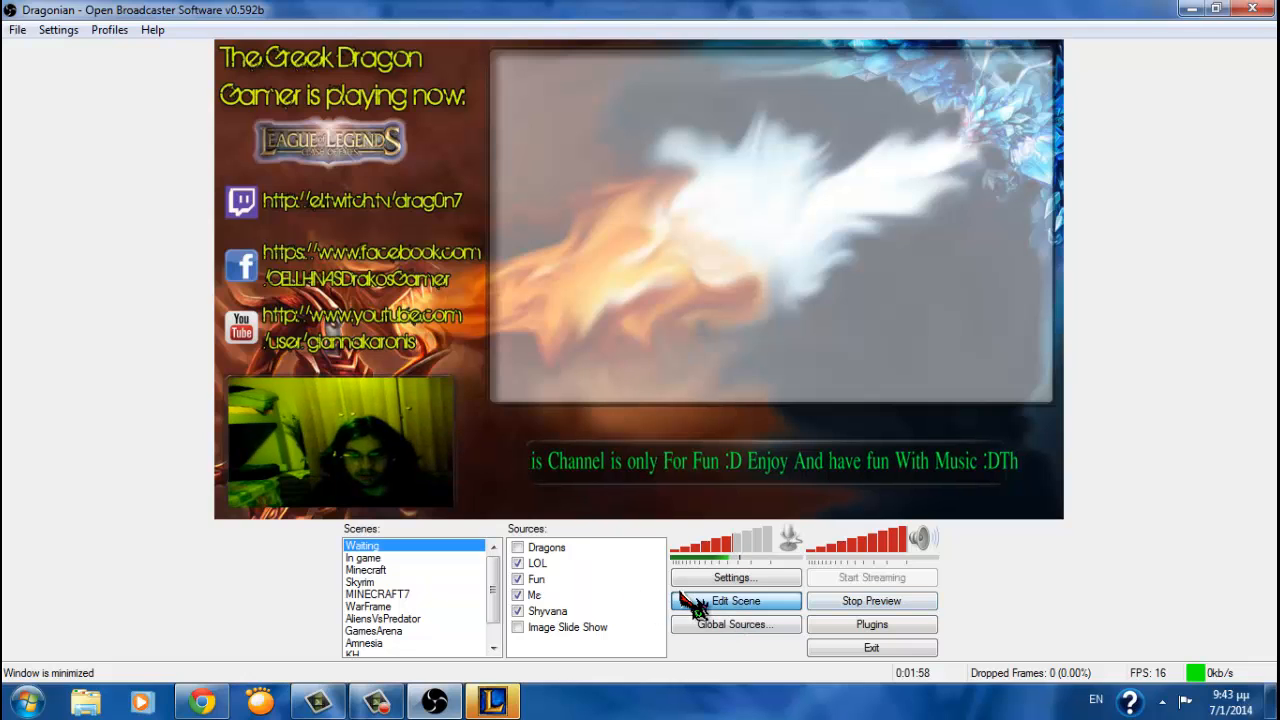
left_click(528, 594)
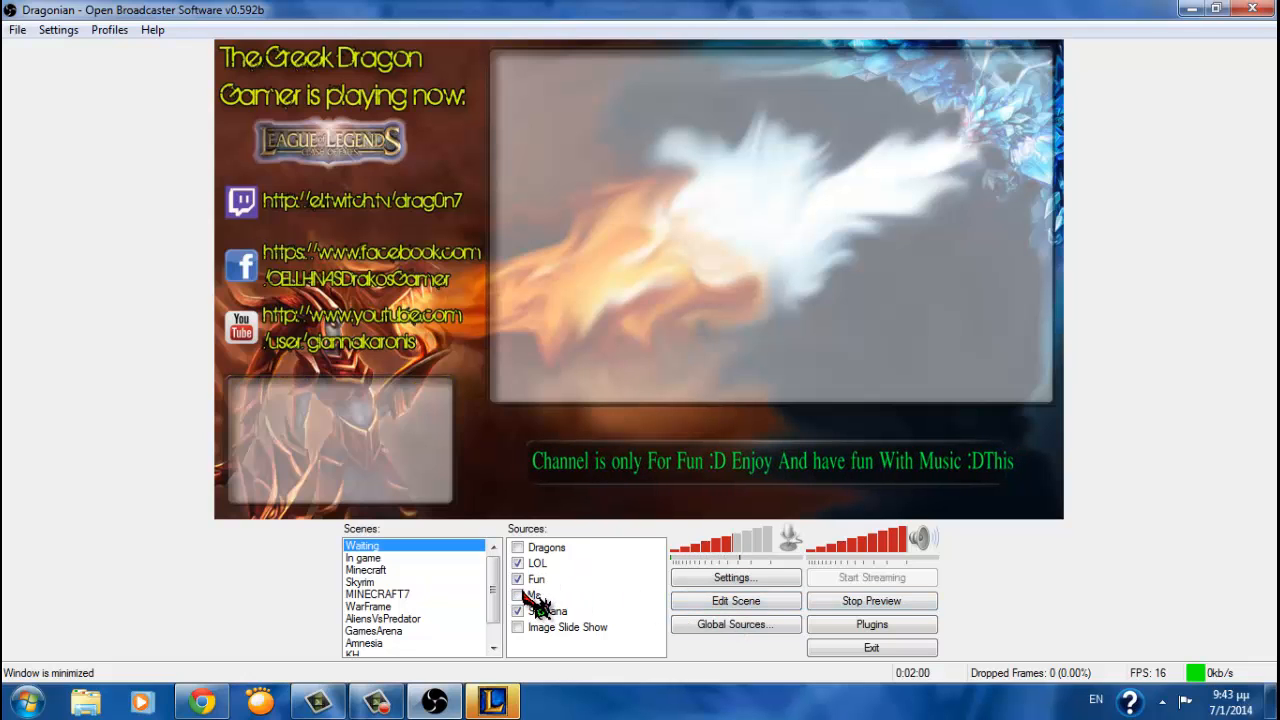
Restore the minimized League of Legends client to preview its capture in the Waiting scene, and select the LOL source
left_click(493, 701)
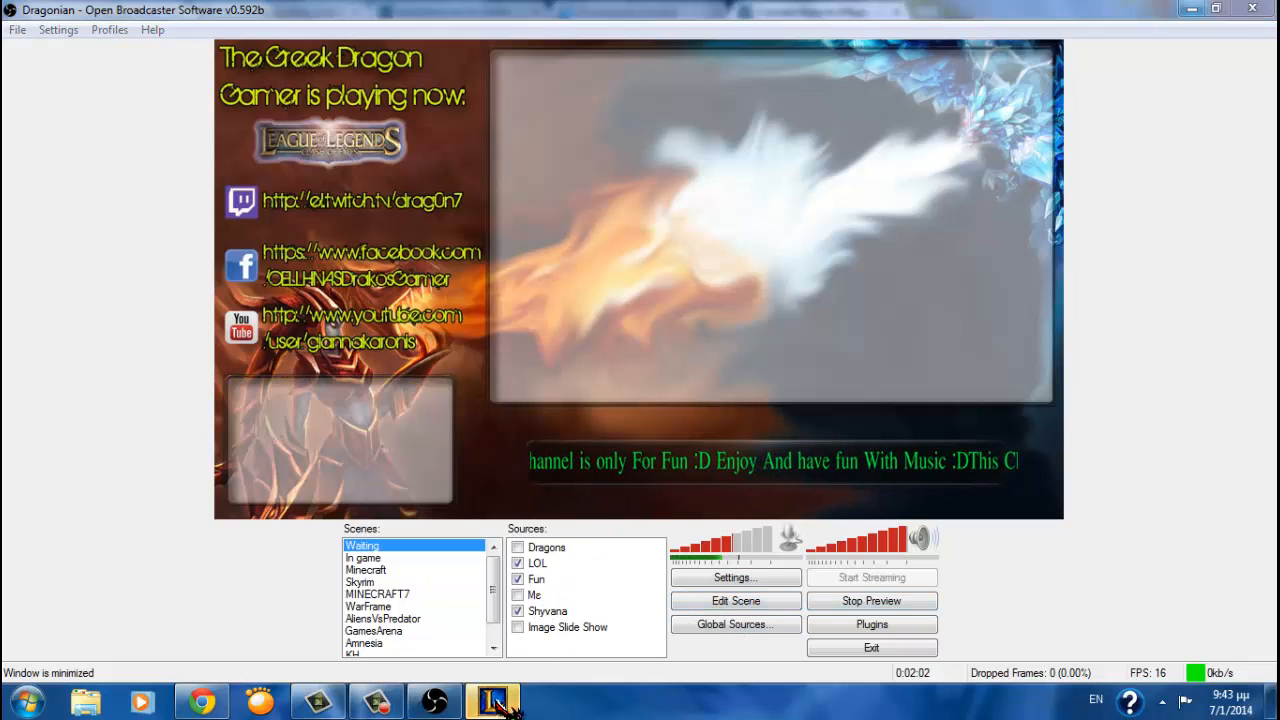
left_click(490, 697)
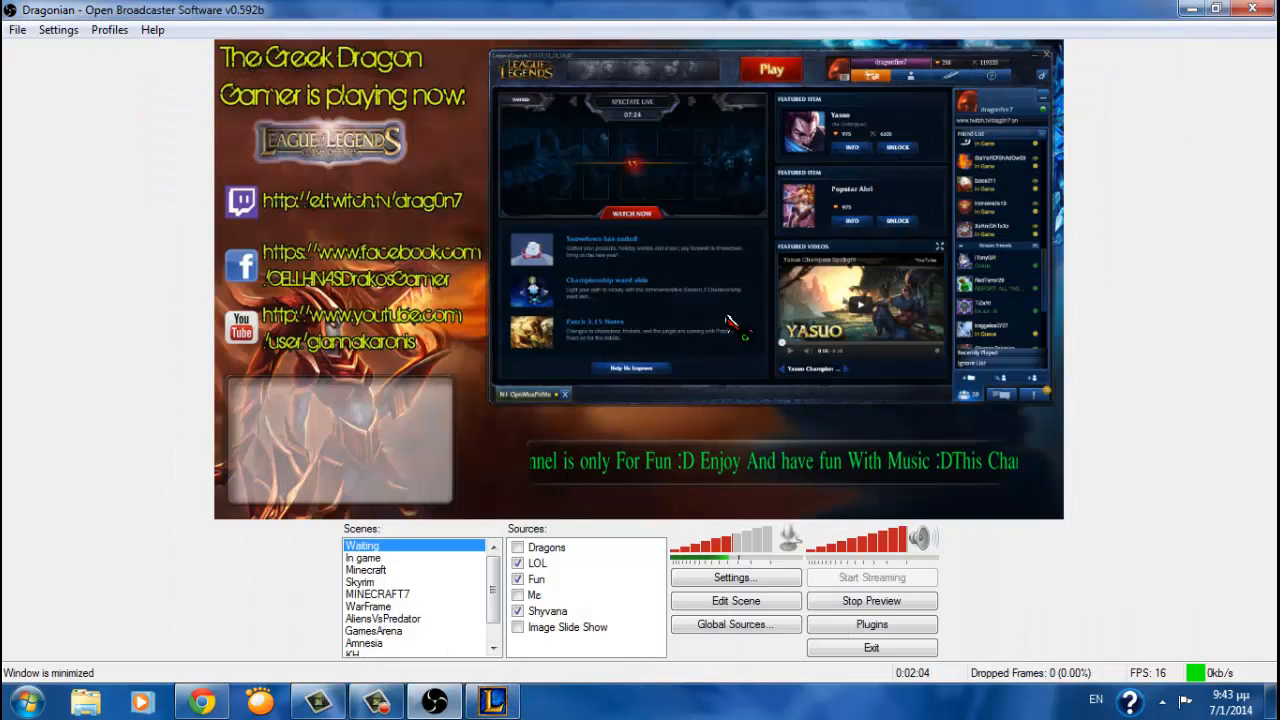
left_click(540, 564)
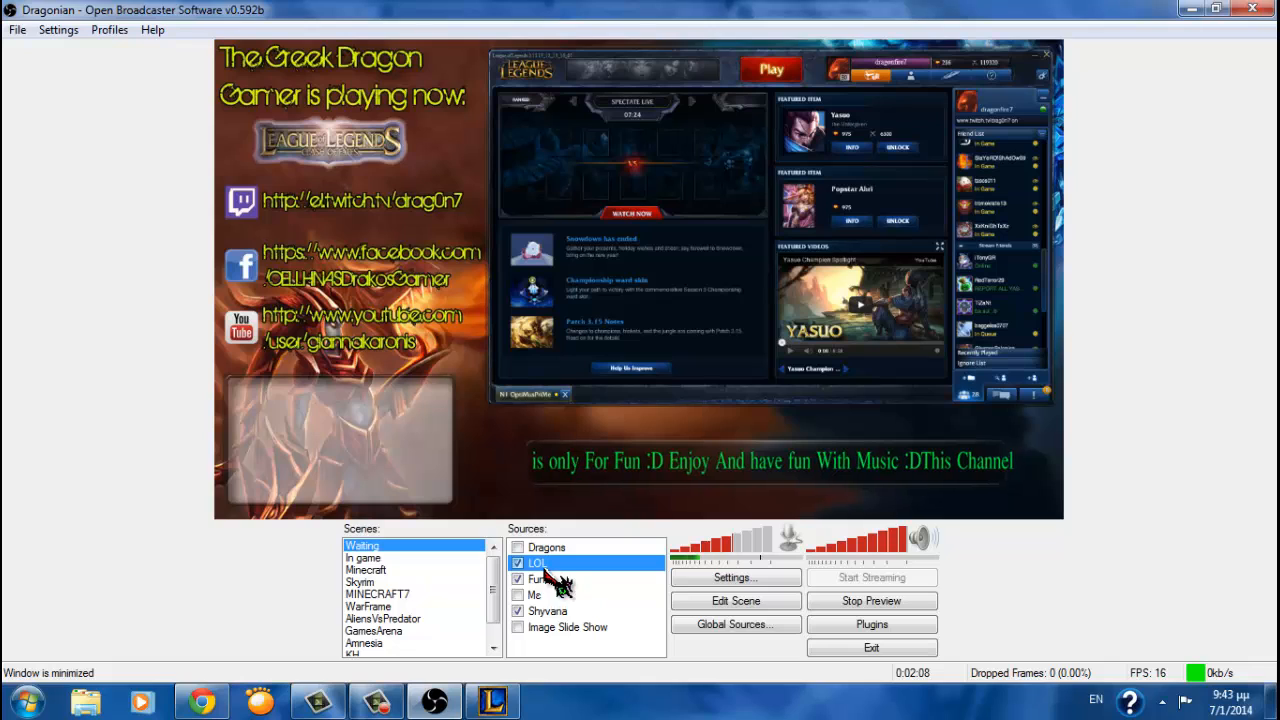
Switch to the In game scene and disable its Video Capture Device source
left_click(440, 558)
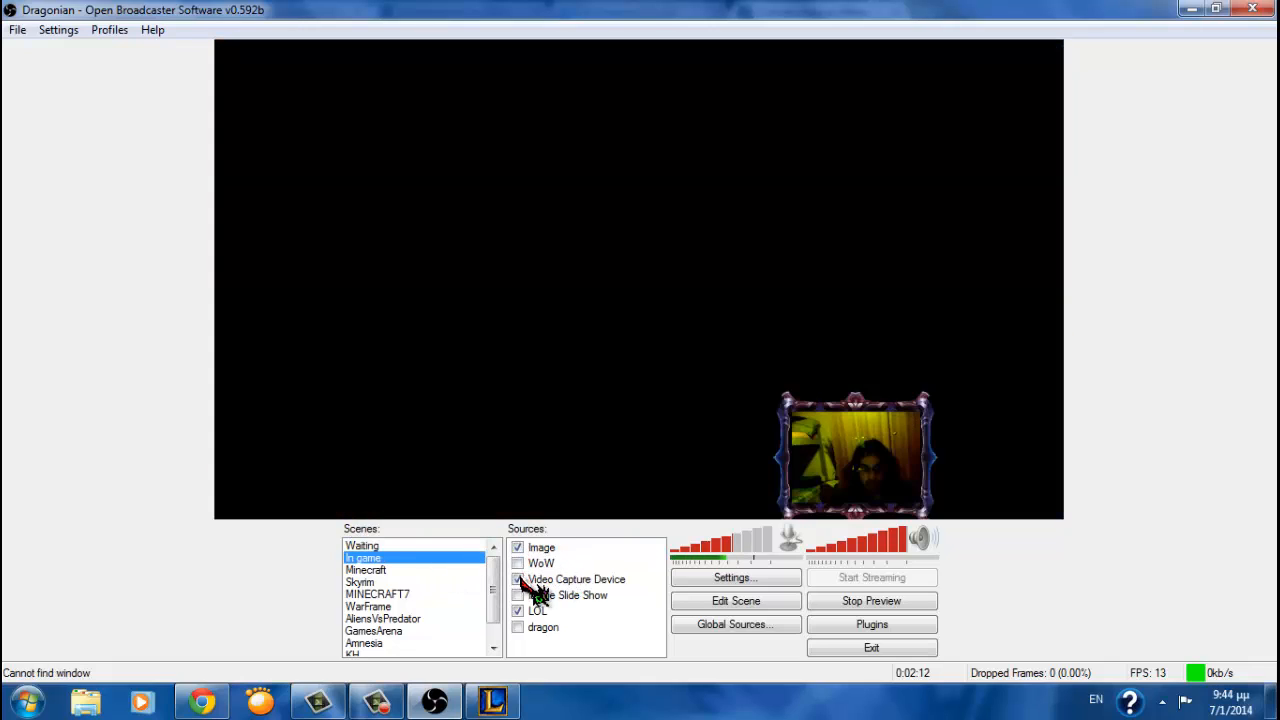
left_click(518, 580)
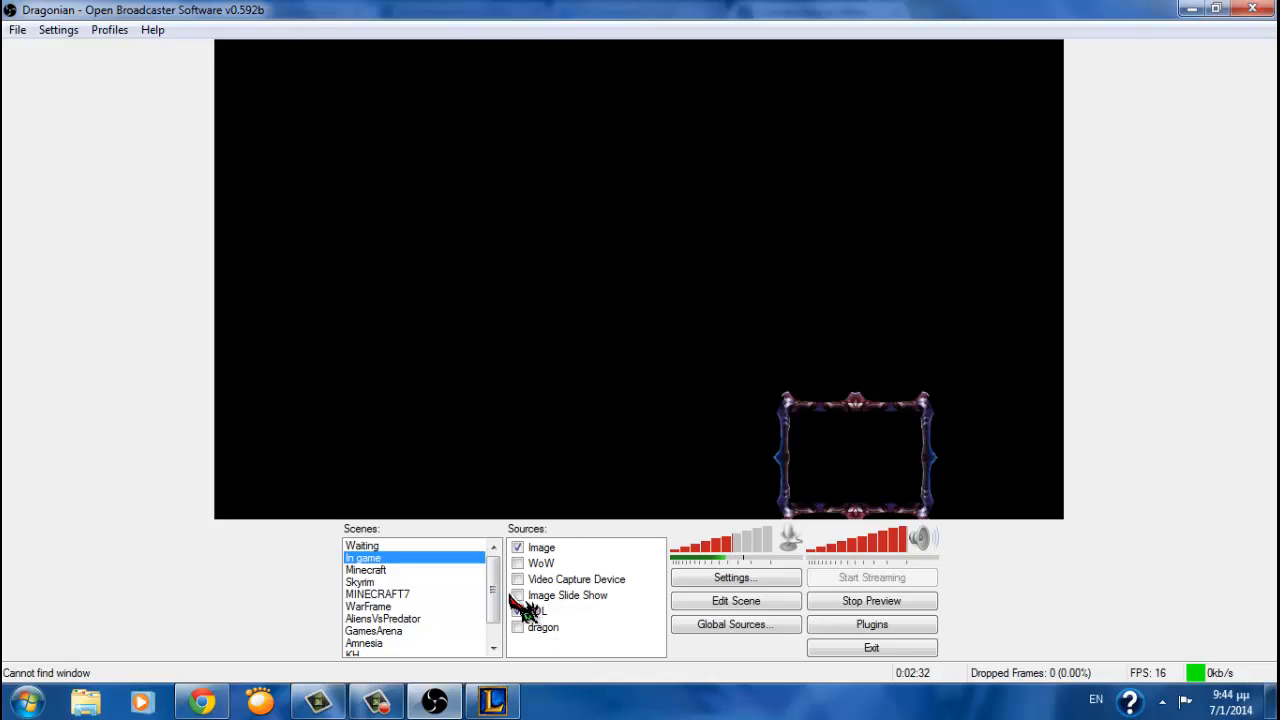
left_click_drag(493, 590, 496, 536)
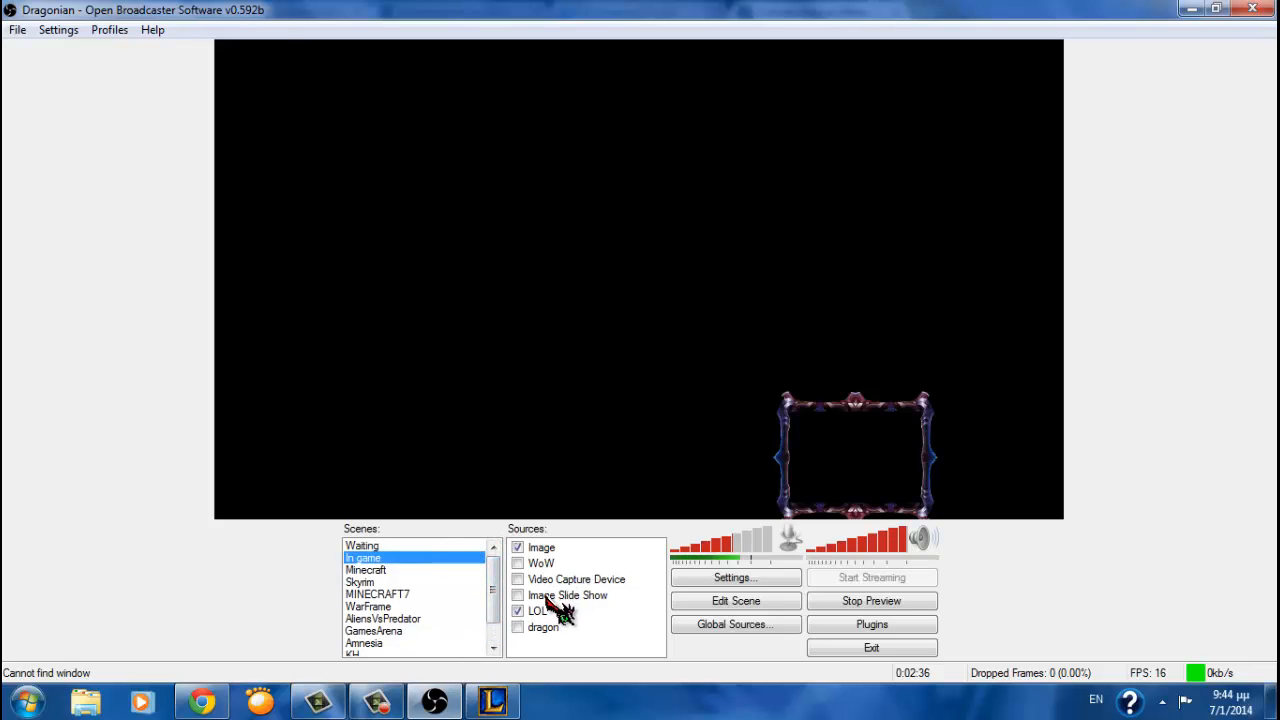
left_click(543, 565)
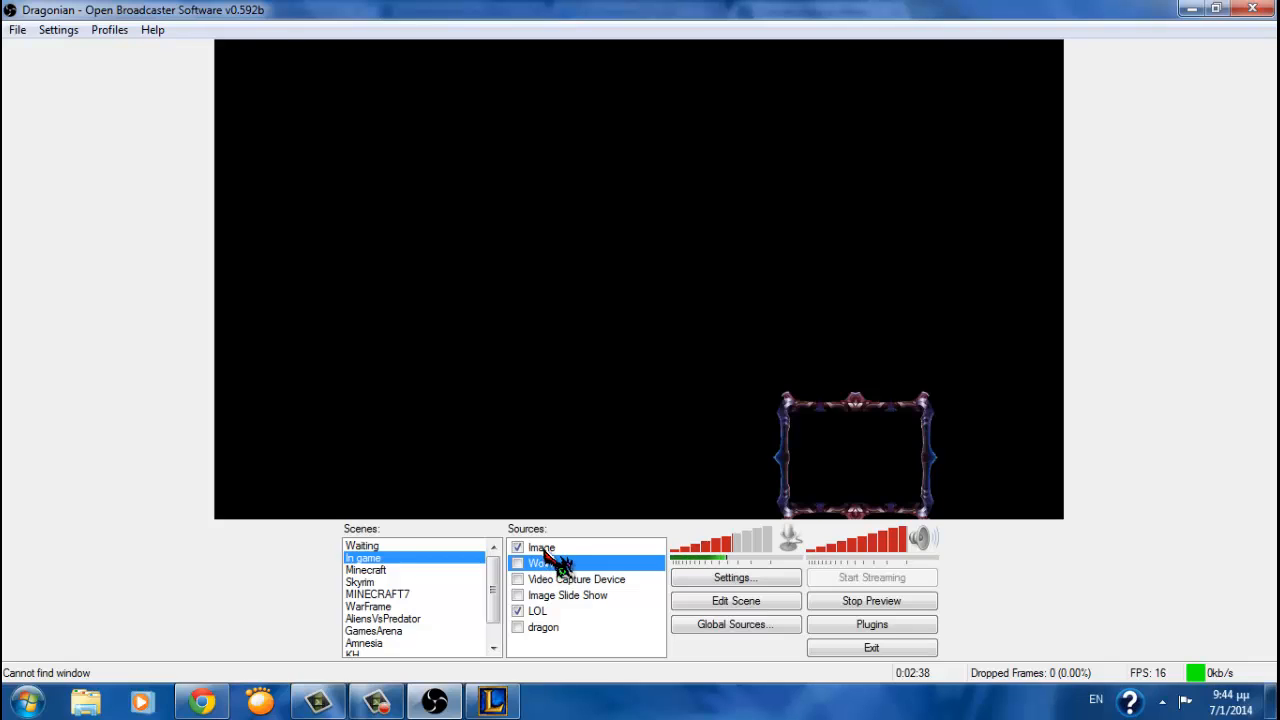
left_click(546, 551)
left_click(548, 564)
left_click(552, 627)
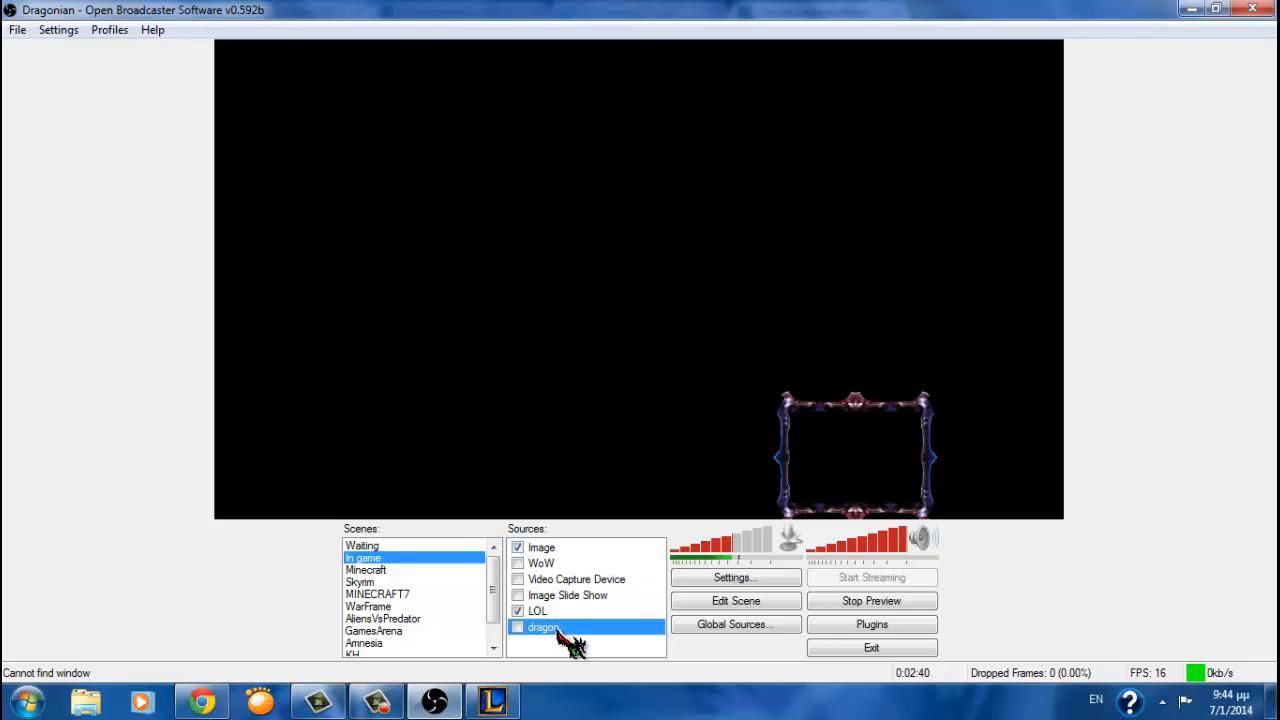
right_click(555, 652)
mouse_move(580, 654)
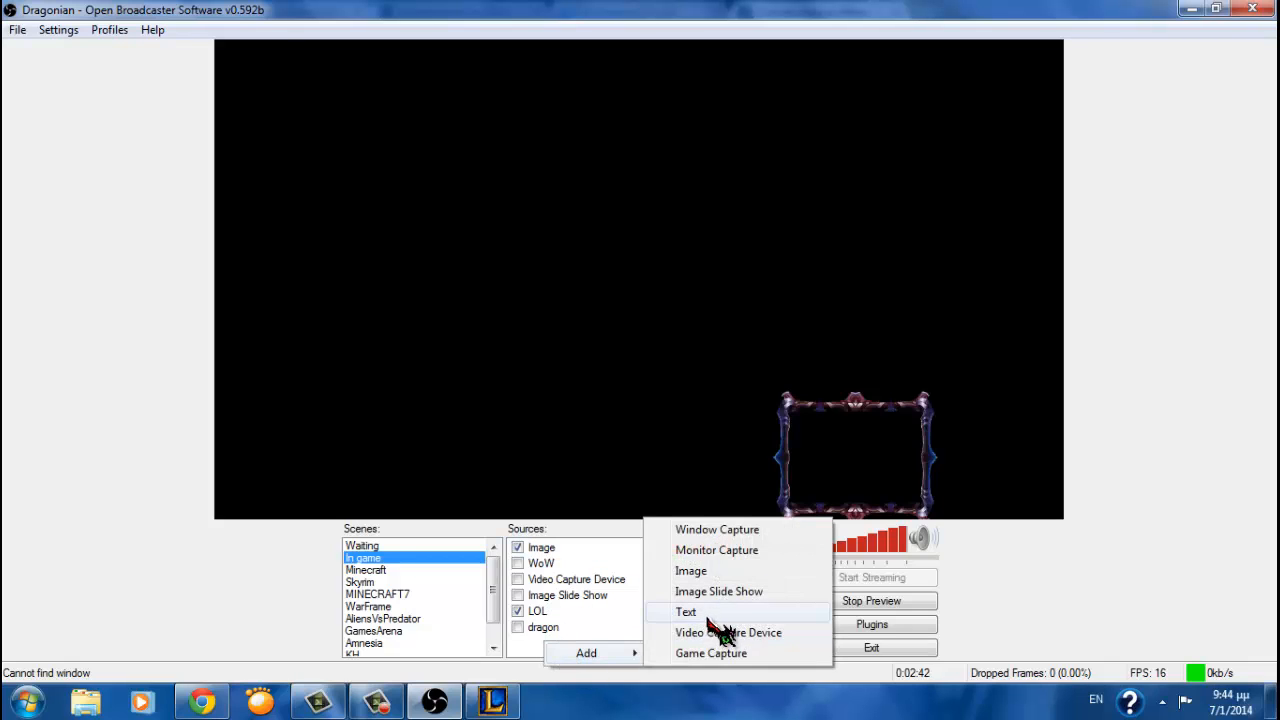
left_click(706, 612)
left_click(773, 365)
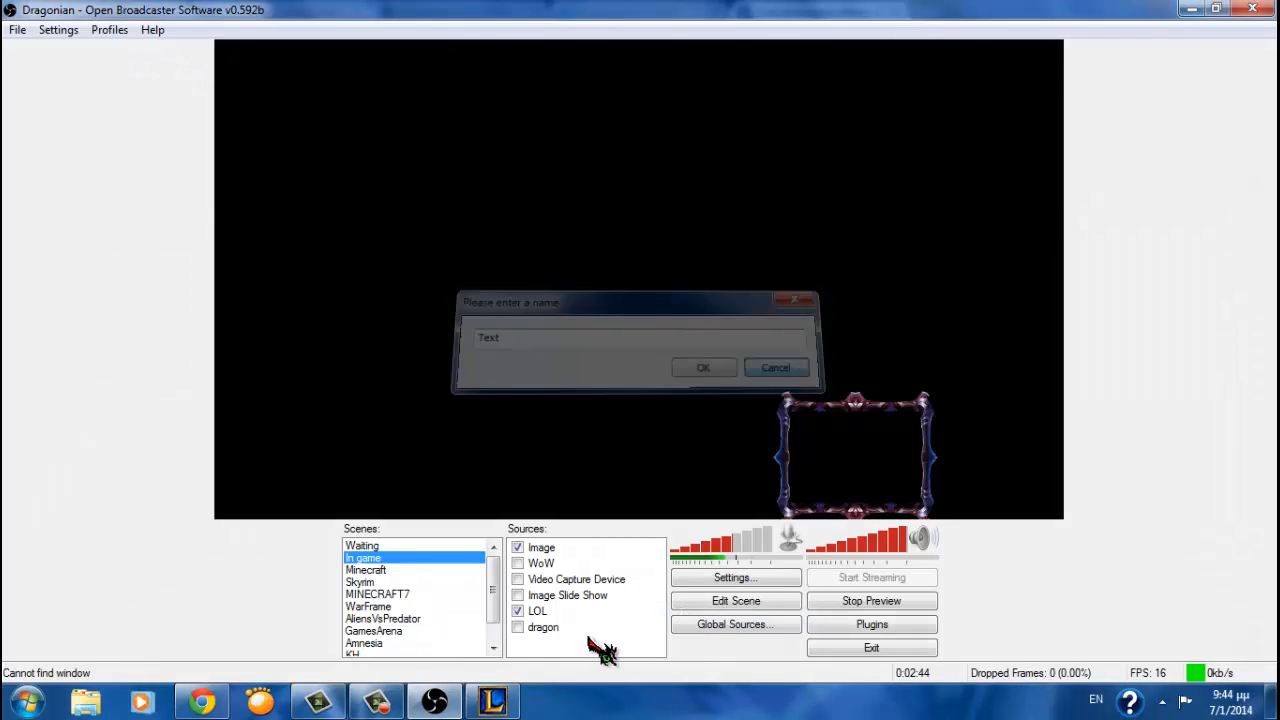
Start a new Image source named OVERLAY in the In game scene
right_click(540, 652)
mouse_move(575, 662)
left_click(705, 581)
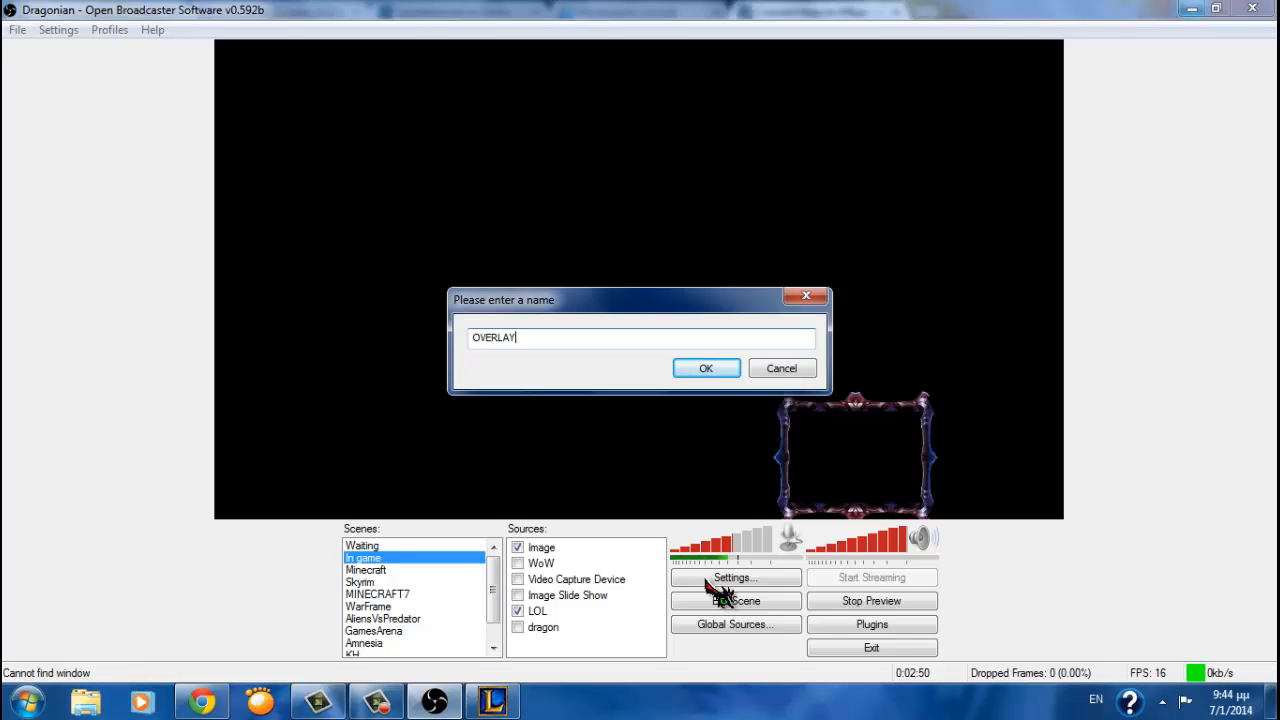
type("OVERLAY")
key("Return")
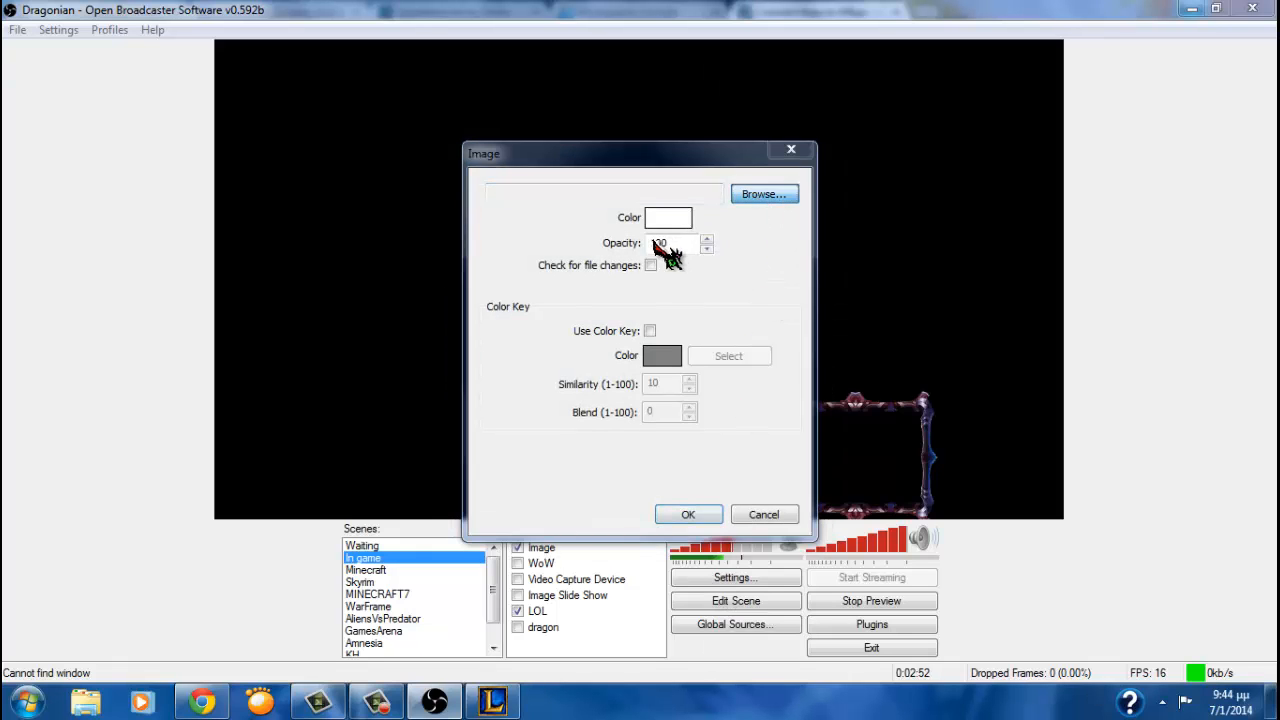
Browse for the image file and delete the stray empty folder Νέος φάκελος from the DND folder
left_click(648, 247)
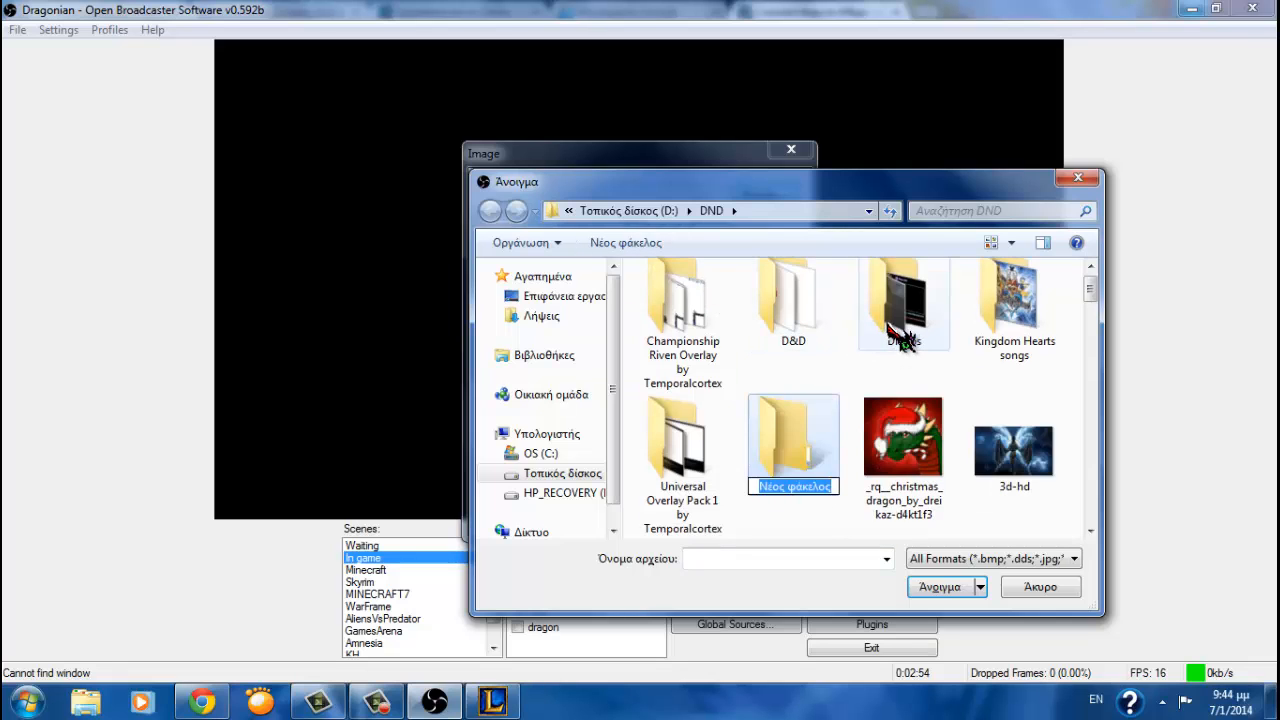
left_click(855, 400)
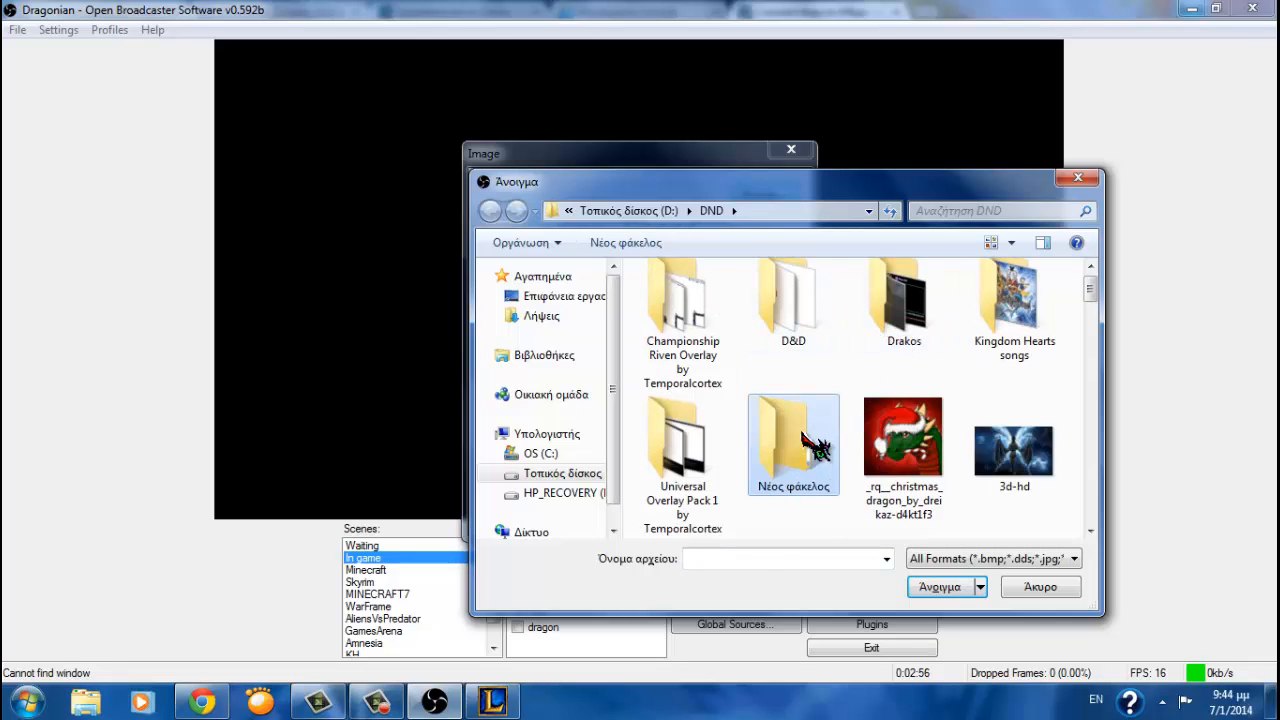
key("Delete")
left_click(733, 437)
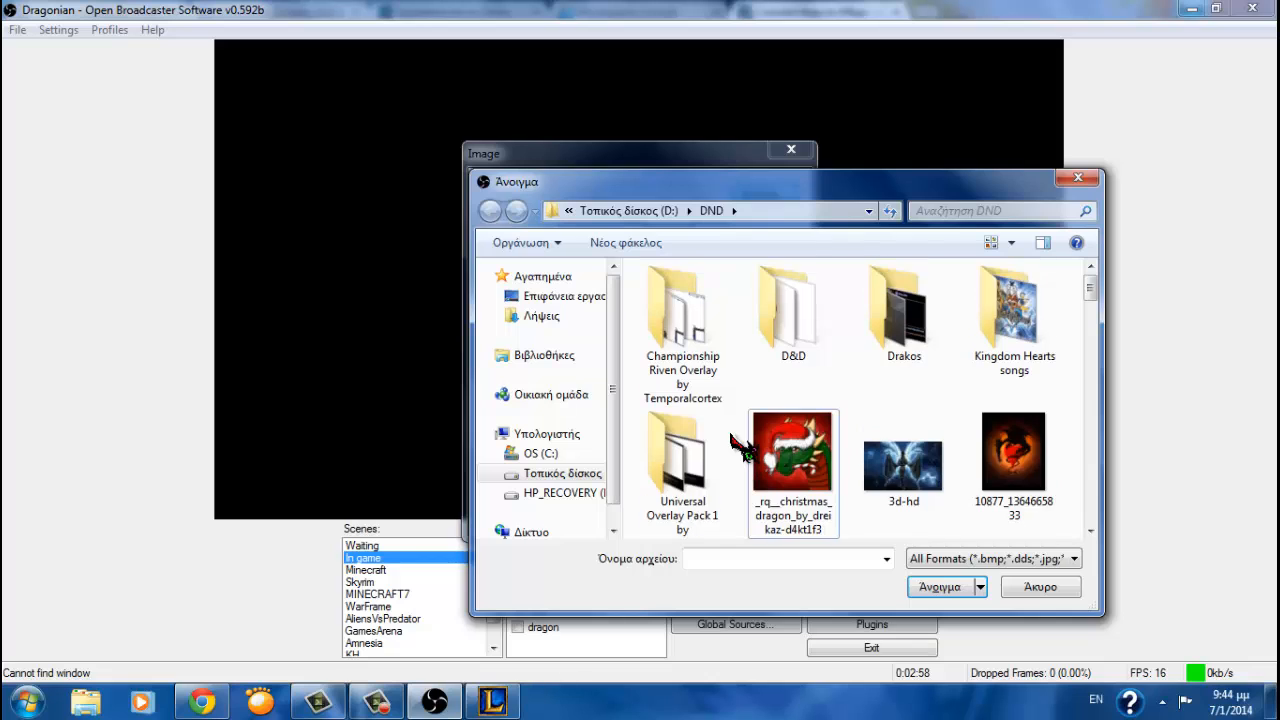
Load the Championship Riven Overlay image from its folder by Temporalcortex and add the OVERLAY source
double_click(712, 356)
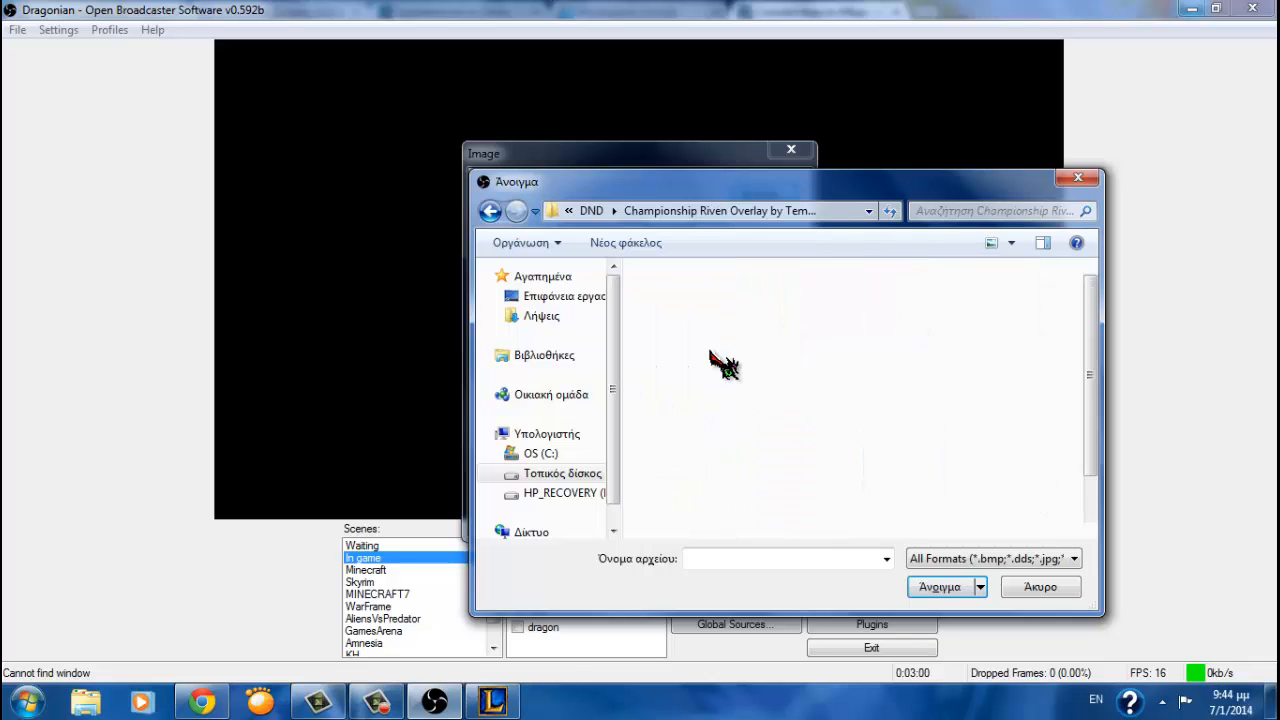
left_click(828, 414)
scroll(814, 408, "down", 1)
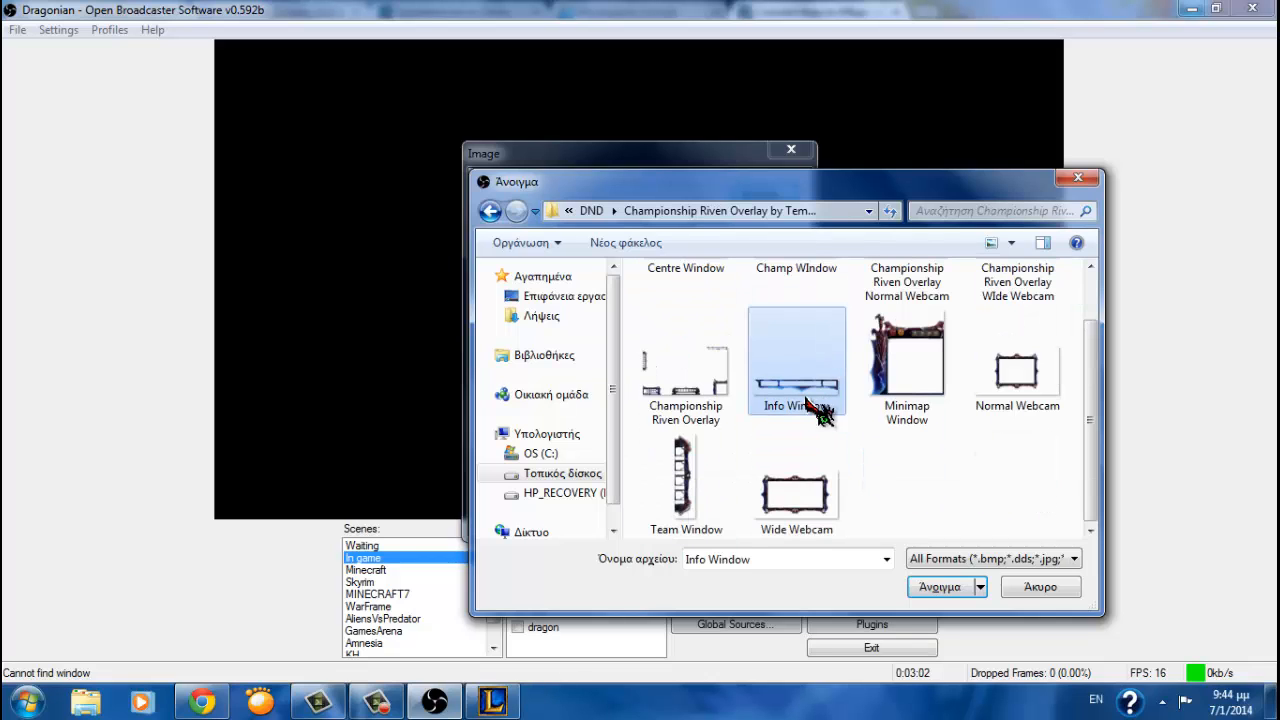
left_click(714, 392)
left_click(968, 587)
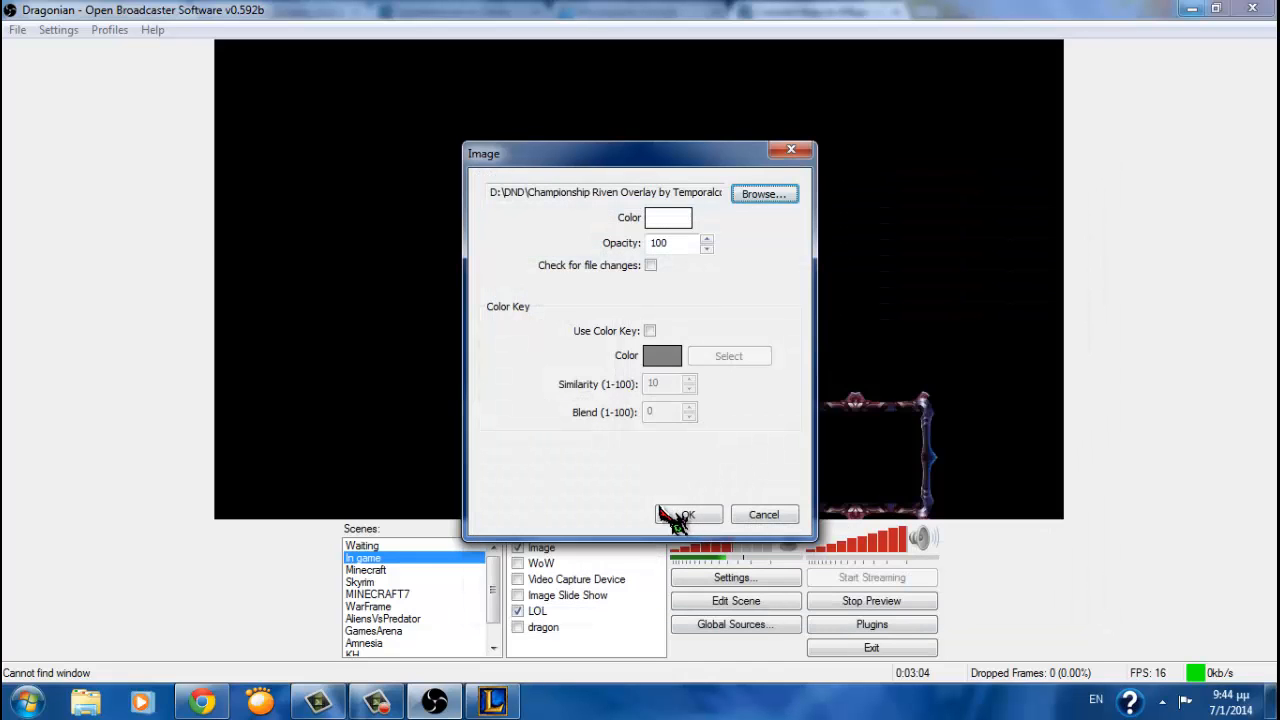
left_click(684, 515)
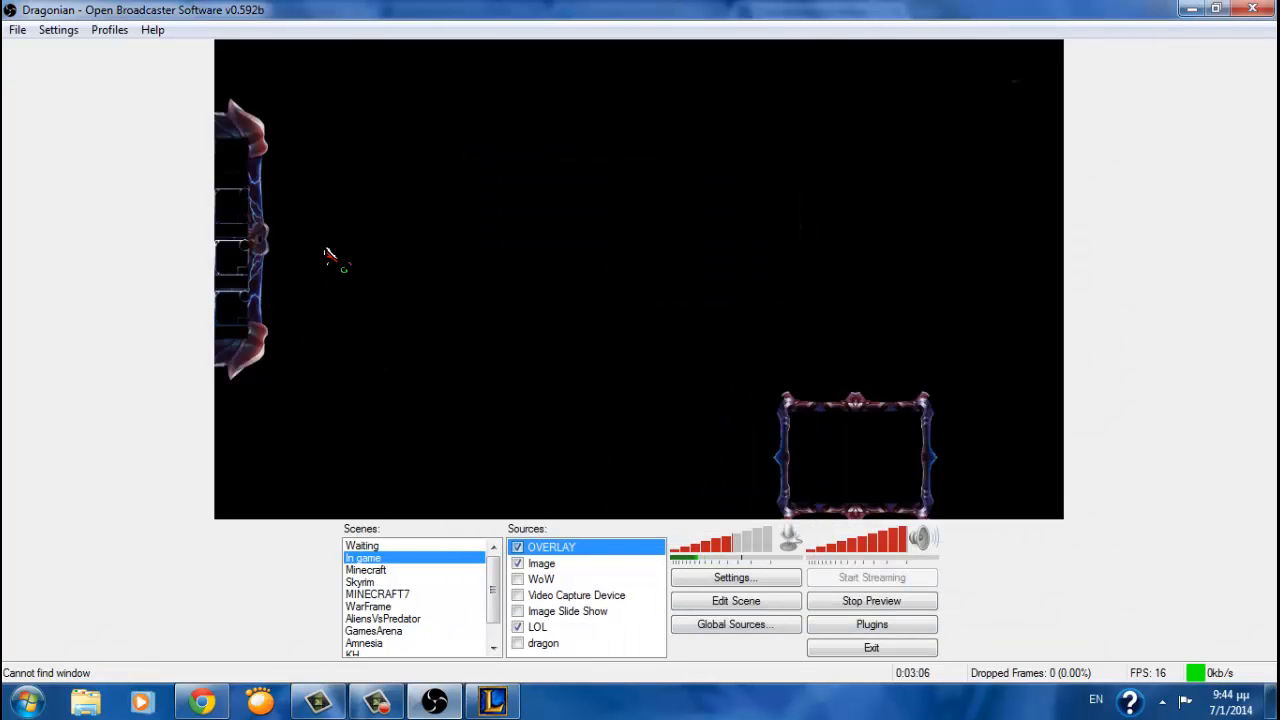
Enable scene editing, align the OVERLAY image to the preview's lower-left corner and stretch it to fill the whole canvas
left_click(718, 598)
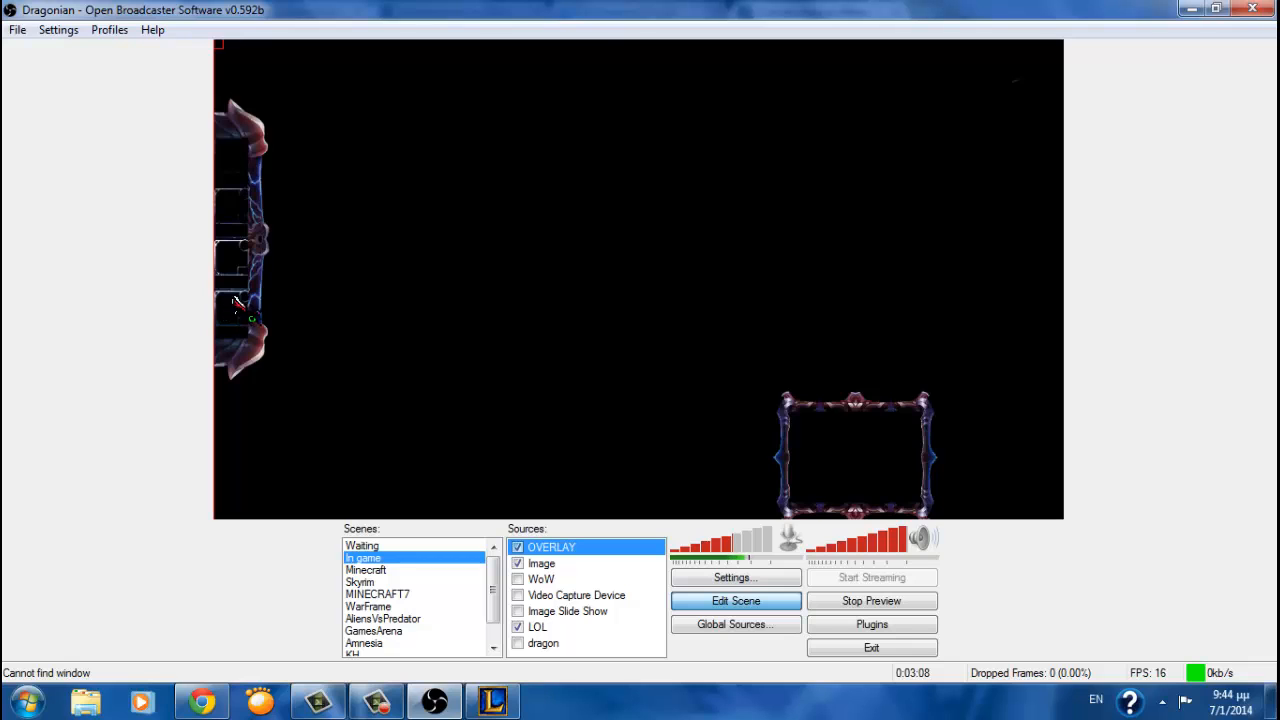
left_click_drag(236, 304, 381, 438)
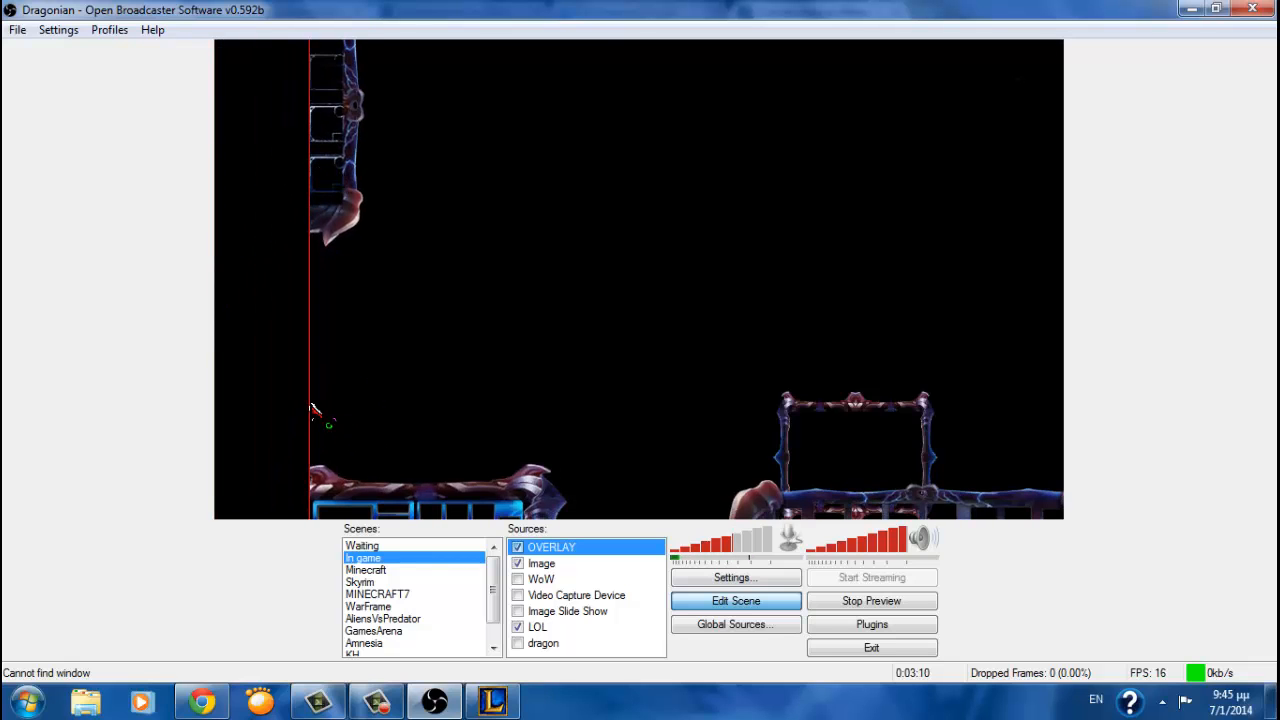
left_click_drag(311, 402, 697, 367)
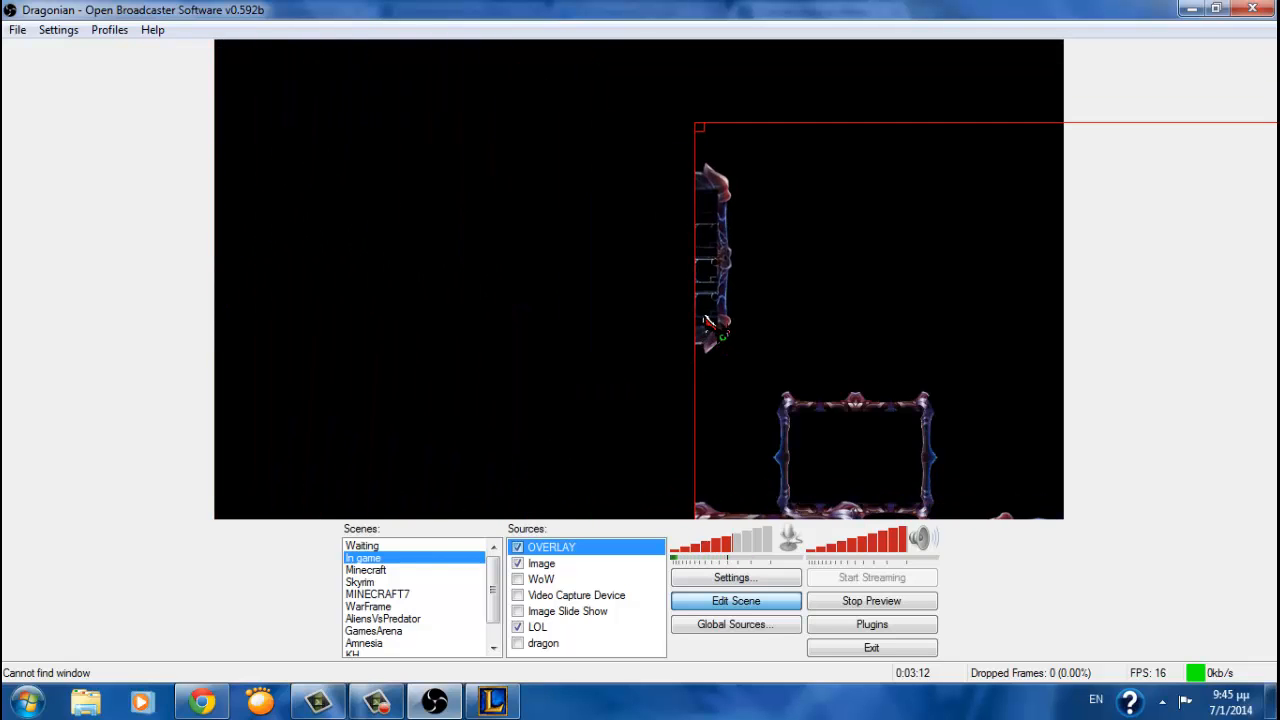
left_click_drag(706, 322, 408, 171)
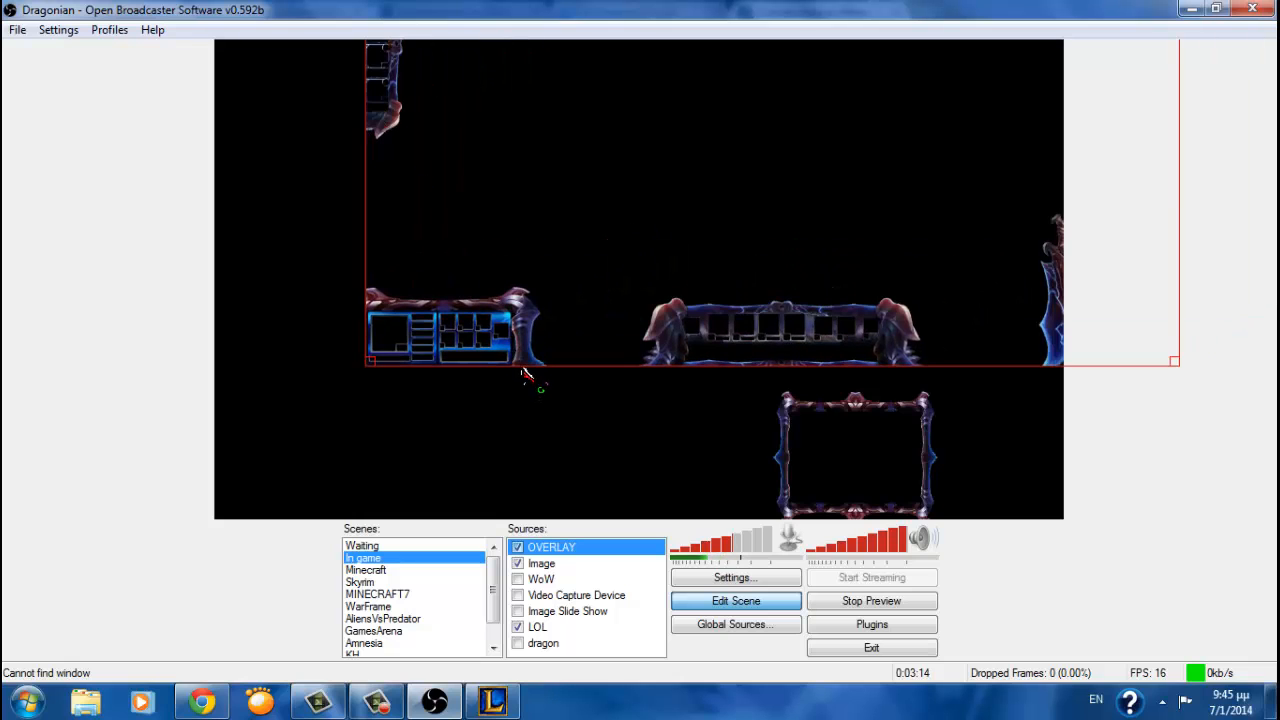
left_click_drag(523, 362, 500, 497)
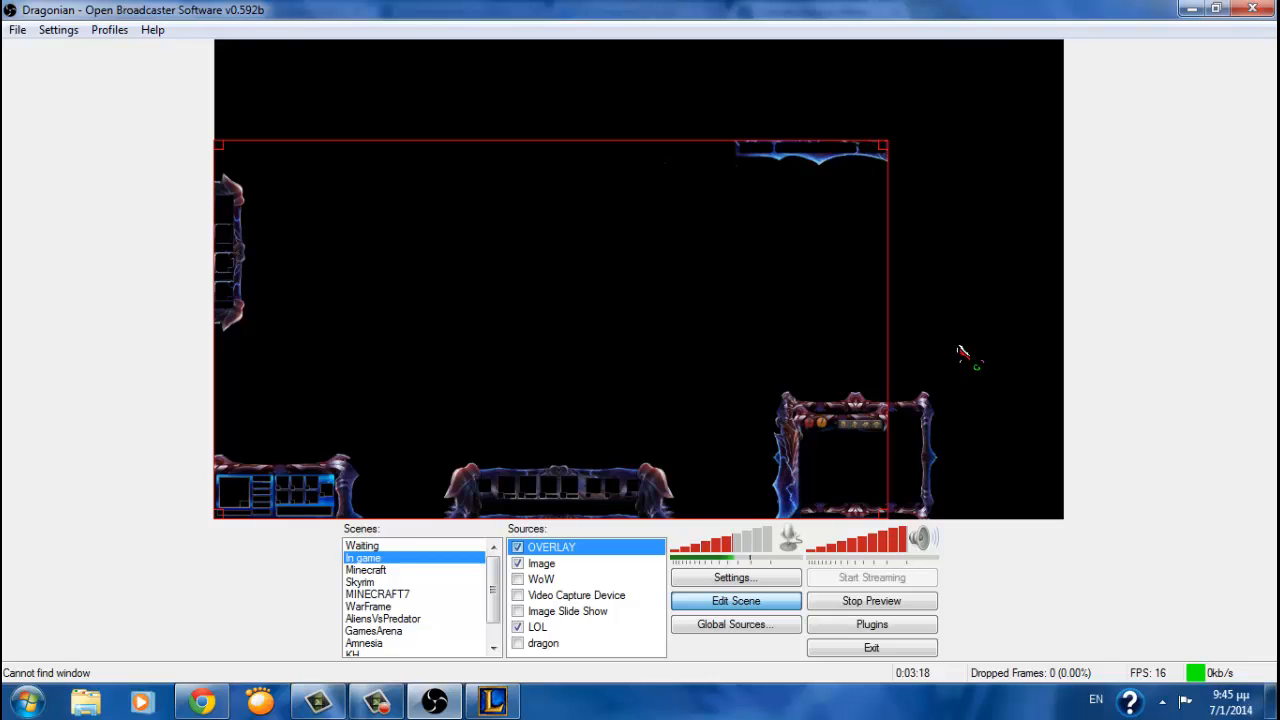
left_click_drag(889, 352, 1060, 337)
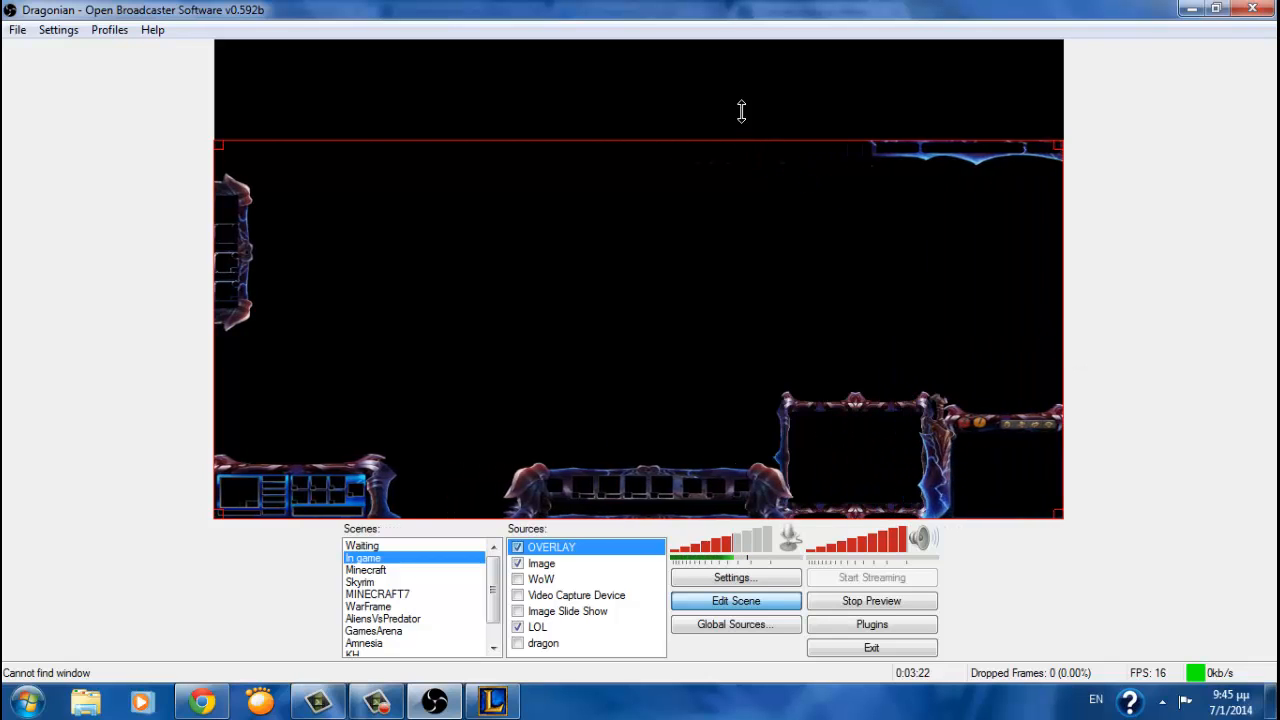
left_click_drag(741, 111, 727, 44)
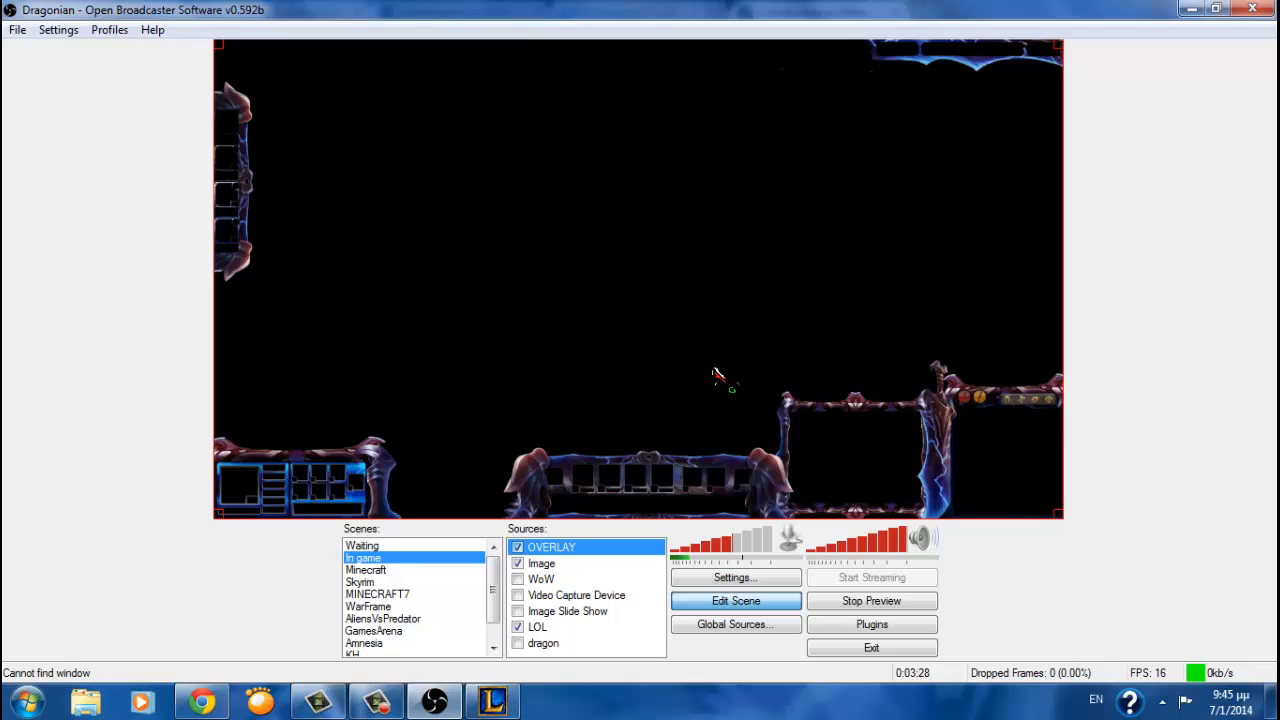
Select the Image, OVERLAY, WoW and LOL sources one after another to compare their outlines in the preview
left_click(540, 565)
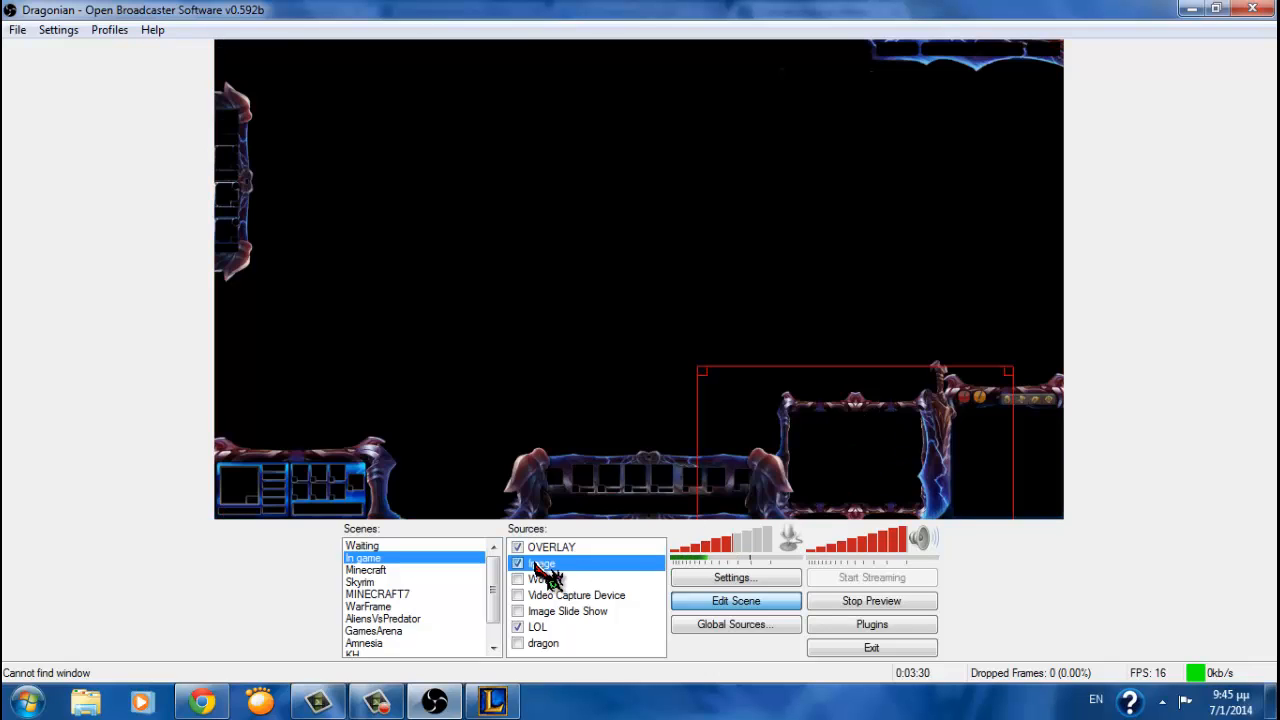
left_click(548, 553)
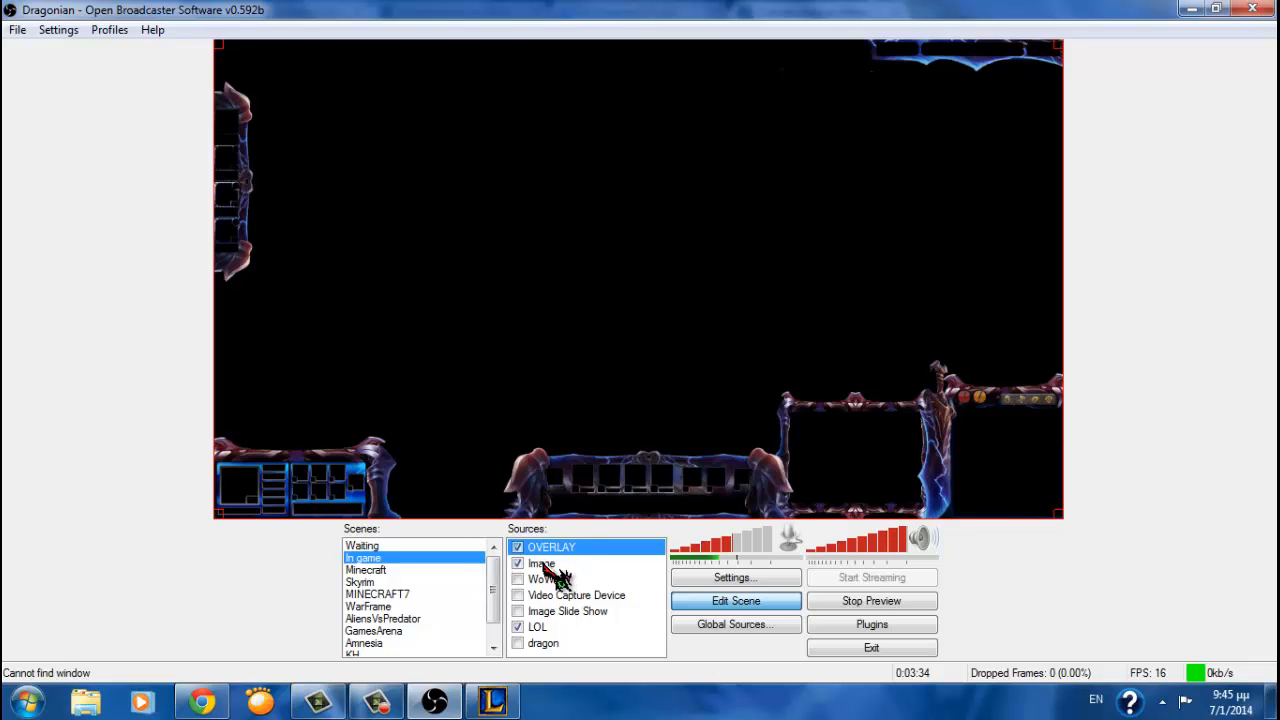
left_click(543, 565)
left_click(549, 580)
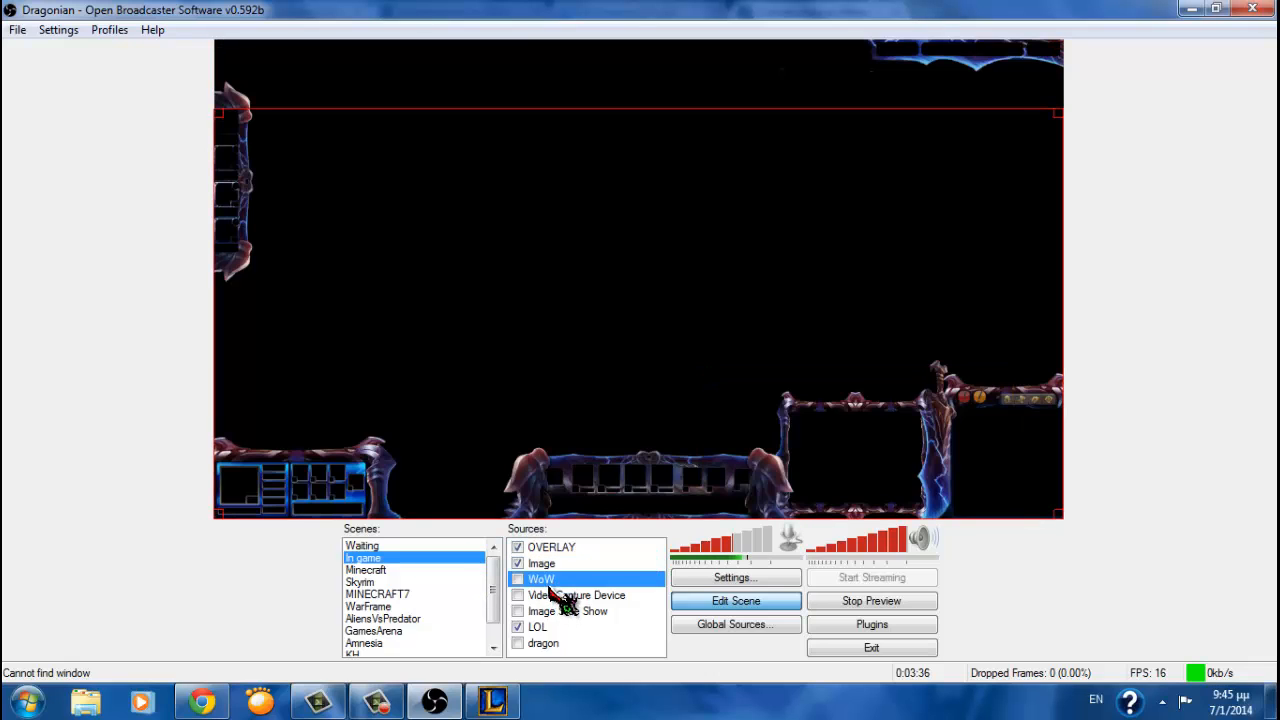
left_click(557, 626)
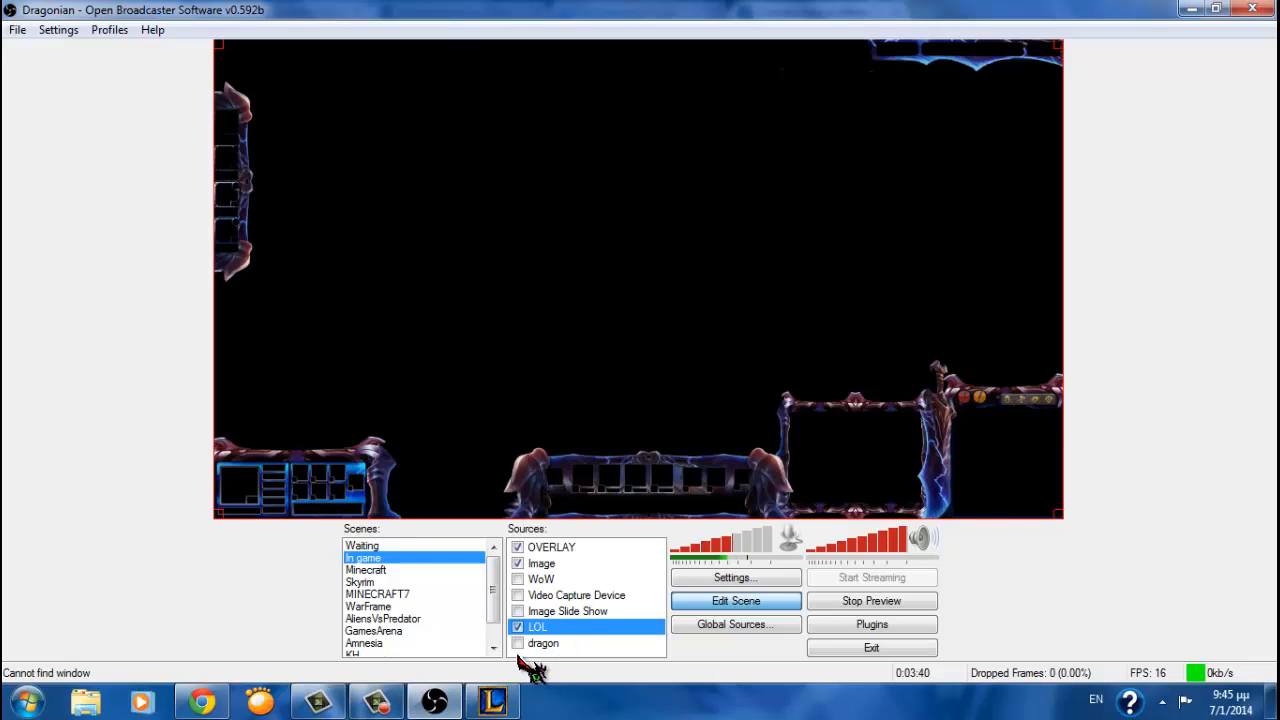
Review the ordering options for the LOL source and the OVERLAY source without changing their order
right_click(539, 628)
mouse_move(603, 524)
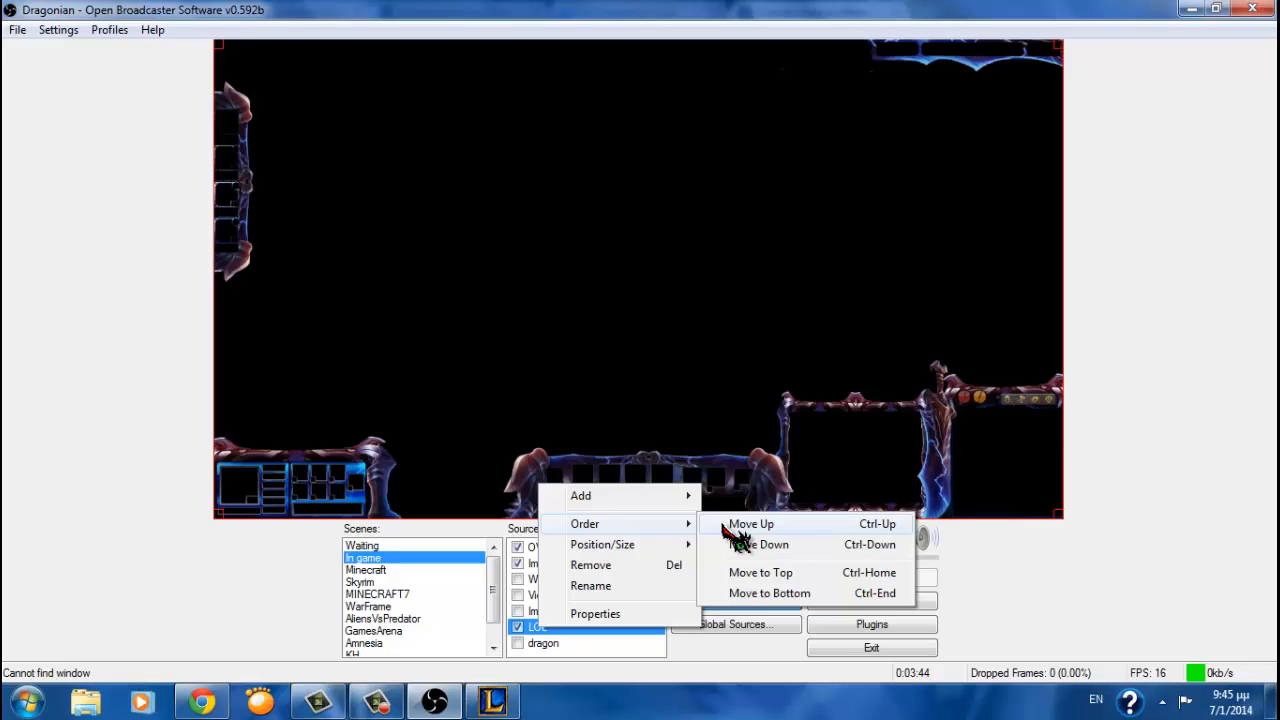
left_click(540, 547)
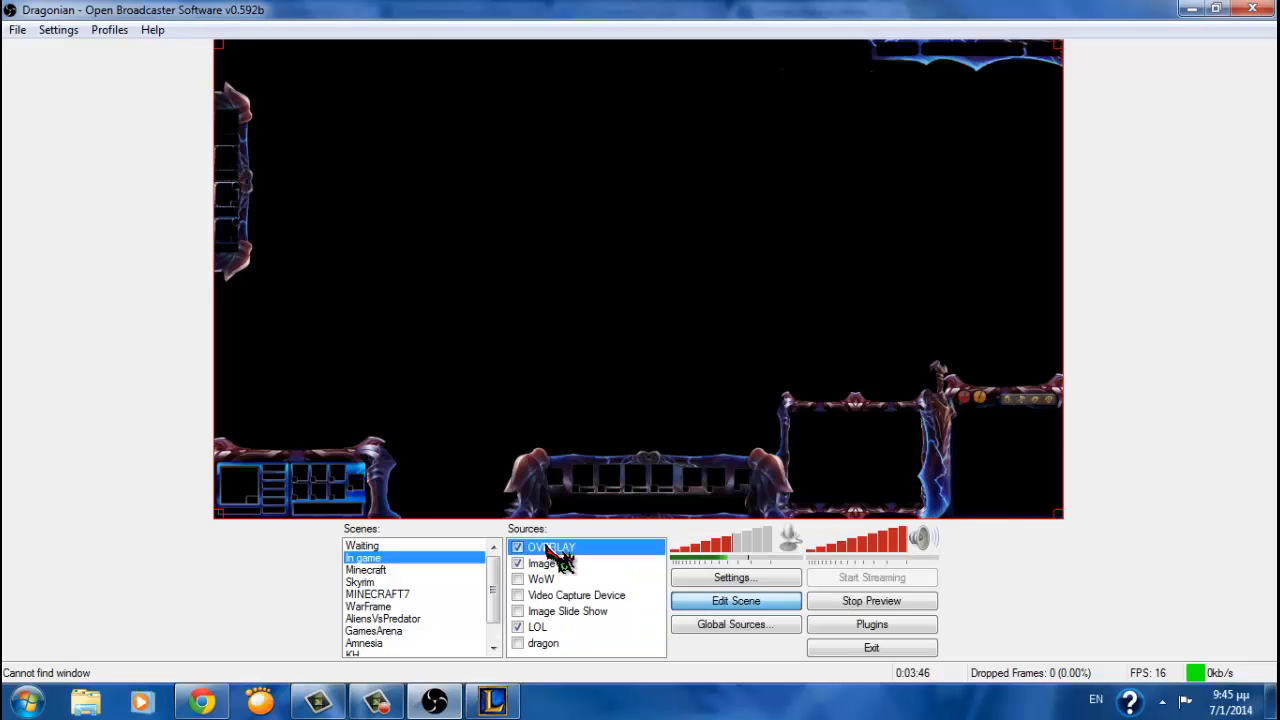
right_click(548, 549)
mouse_move(590, 442)
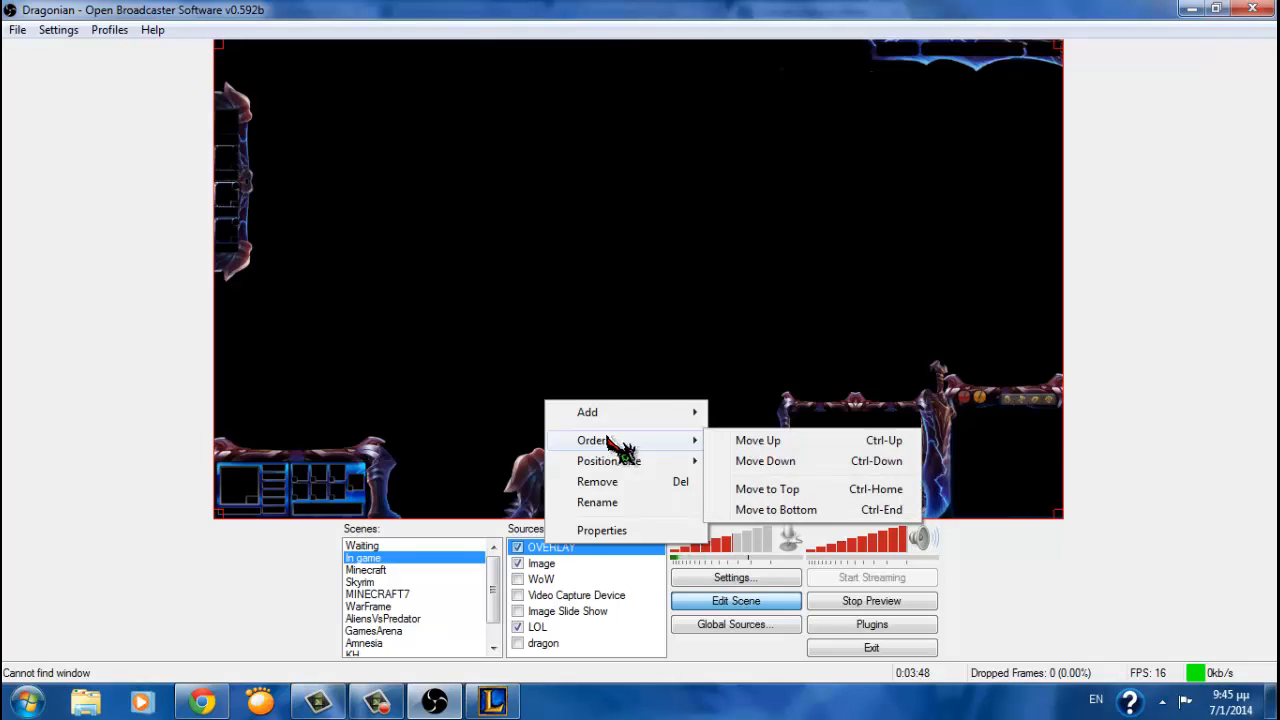
key("Escape")
key("Escape")
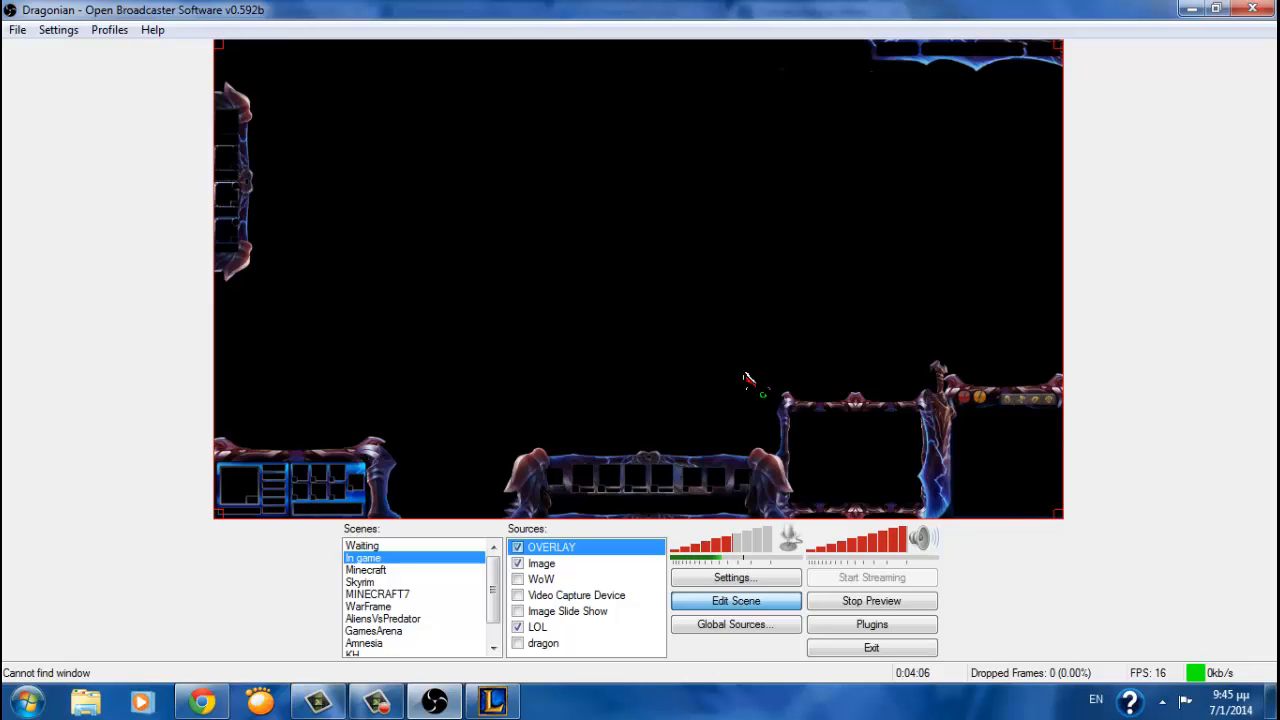
Switch to the Waiting scene and restore the minimized League of Legends client
left_click(398, 546)
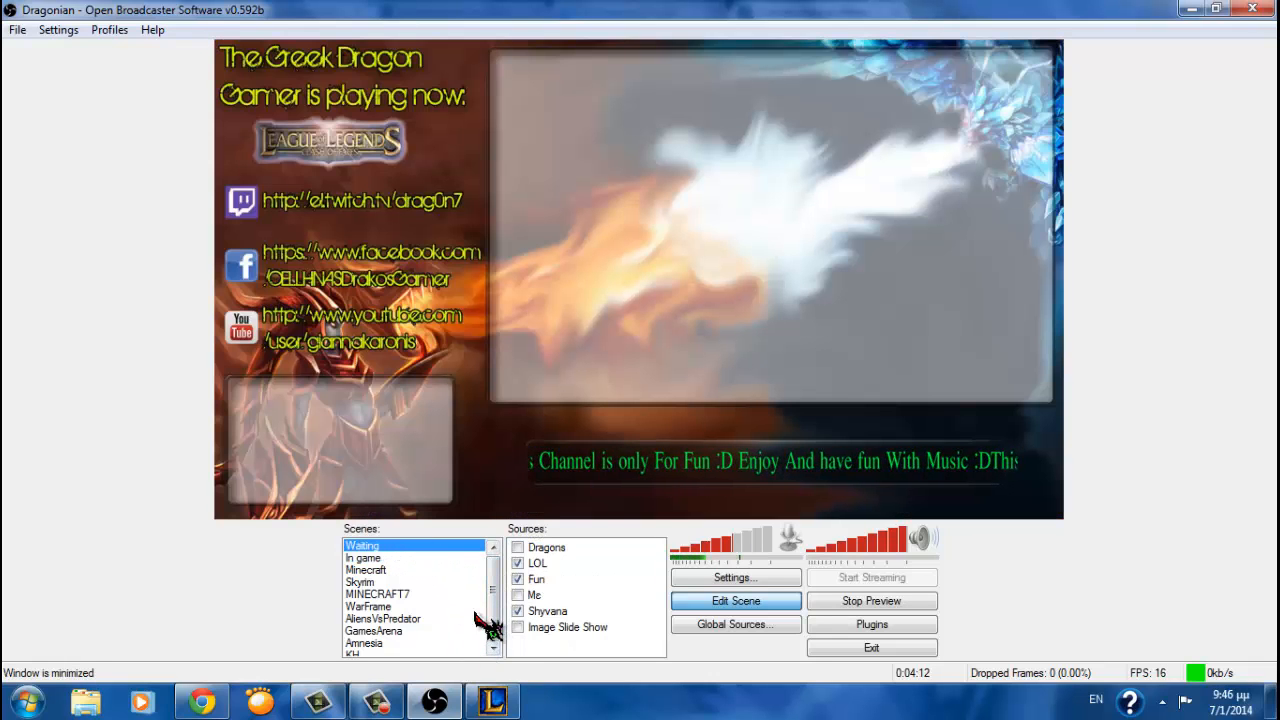
left_click_drag(491, 597, 485, 674)
left_click(492, 700)
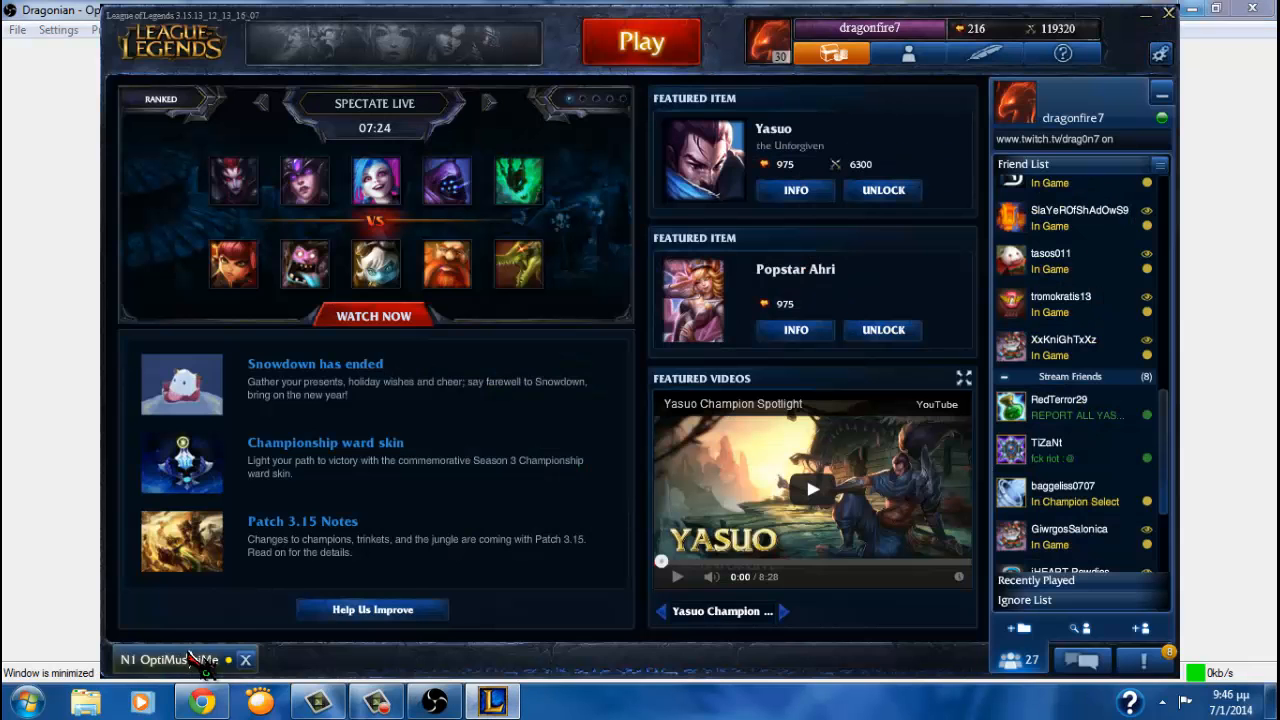
Reply "n kanw Video" in the friend's chat and switch back to Open Broadcaster Software
left_click(213, 660)
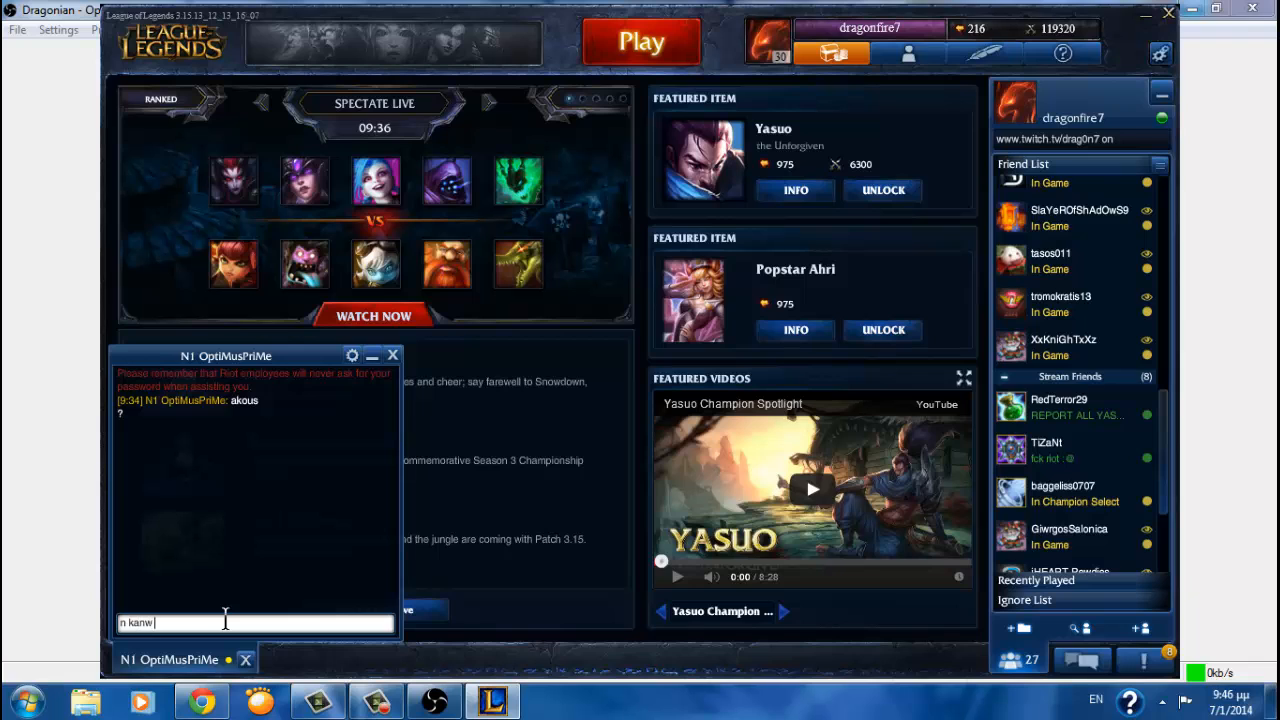
key("Return")
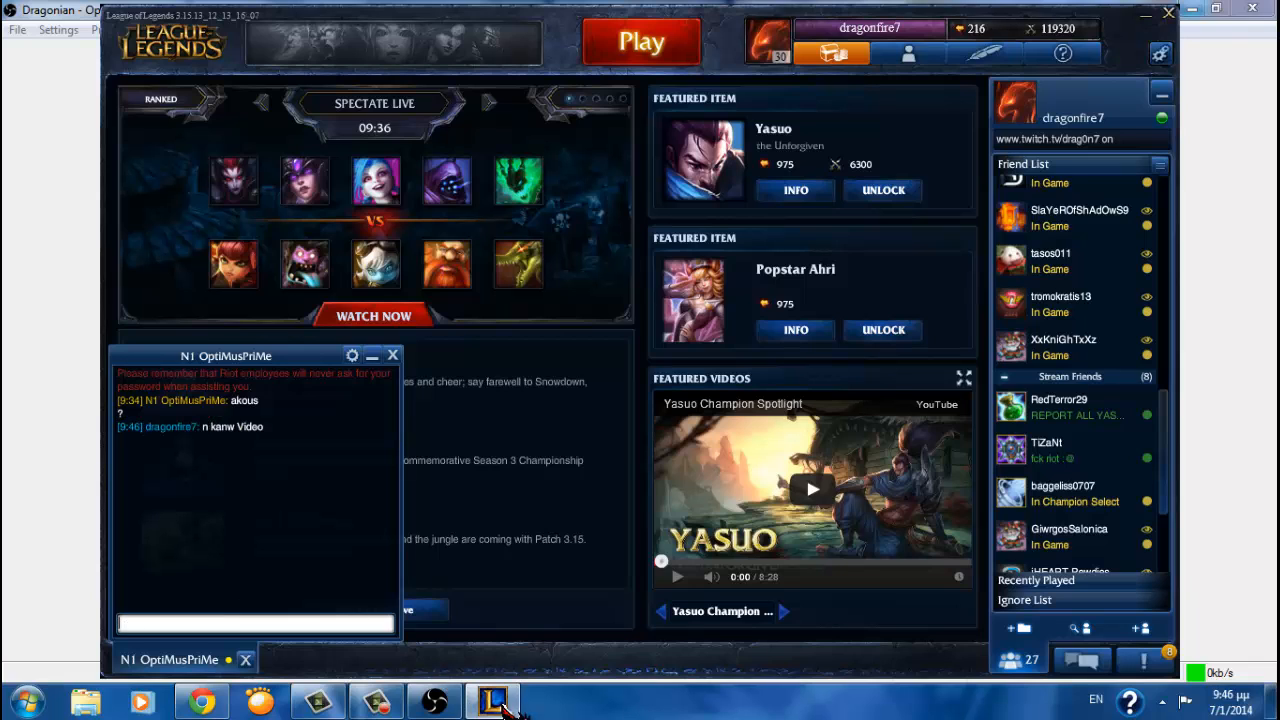
left_click(434, 700)
Bring up the Chrome window, minimize it to reveal the desktop, and return to Open Broadcaster Software
left_click(190, 702)
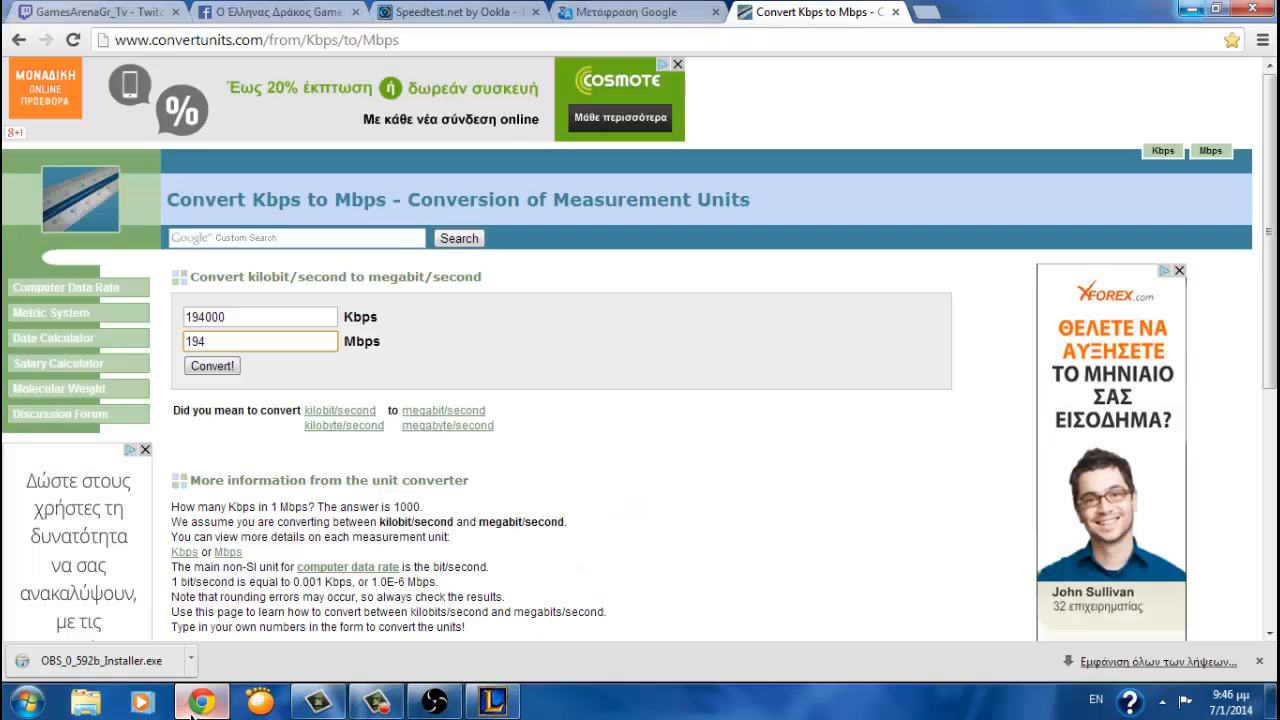
left_click(166, 712)
left_click(1190, 11)
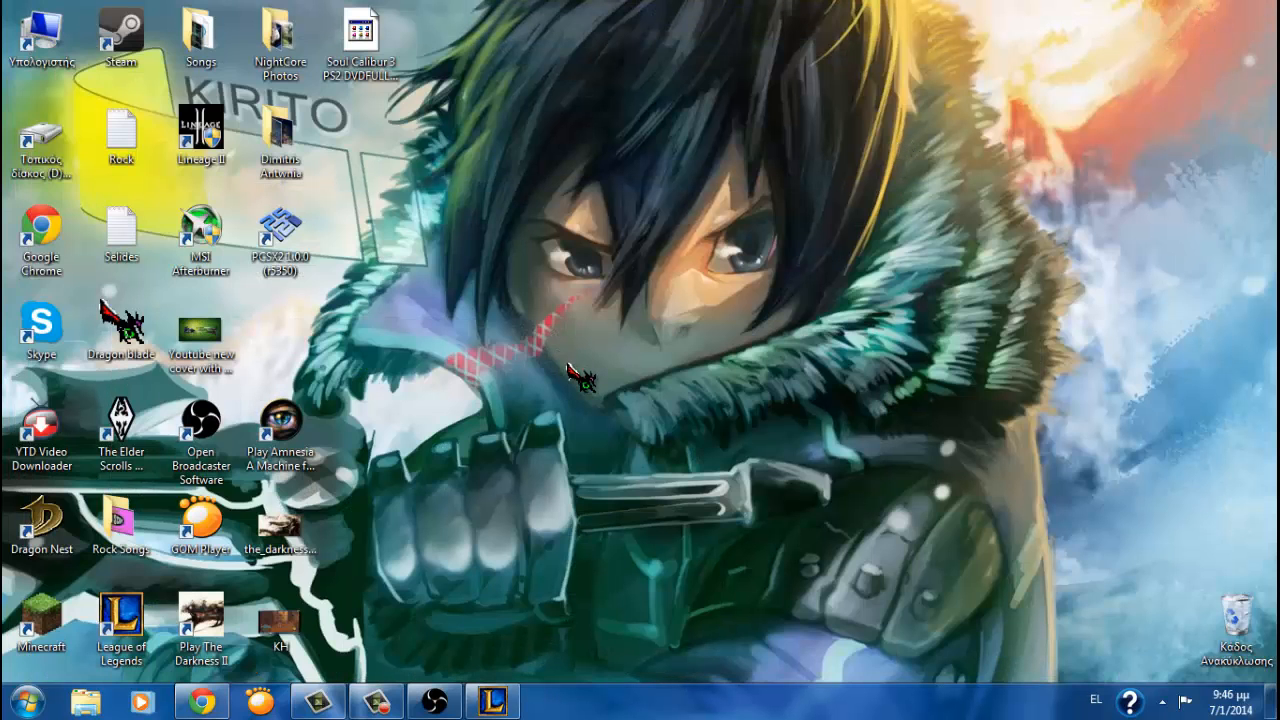
left_click(436, 703)
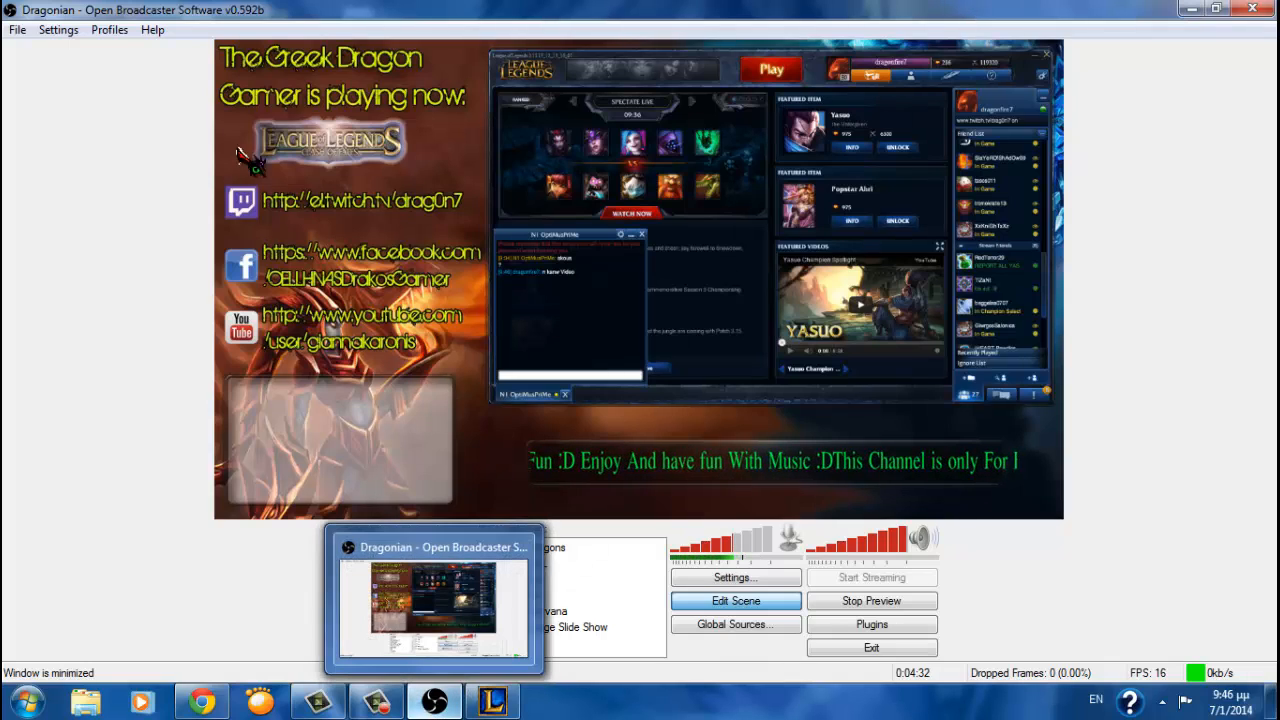
Review the encoding, video, advanced and broadcast settings, and close the settings without changing anything
left_click(58, 29)
left_click(80, 46)
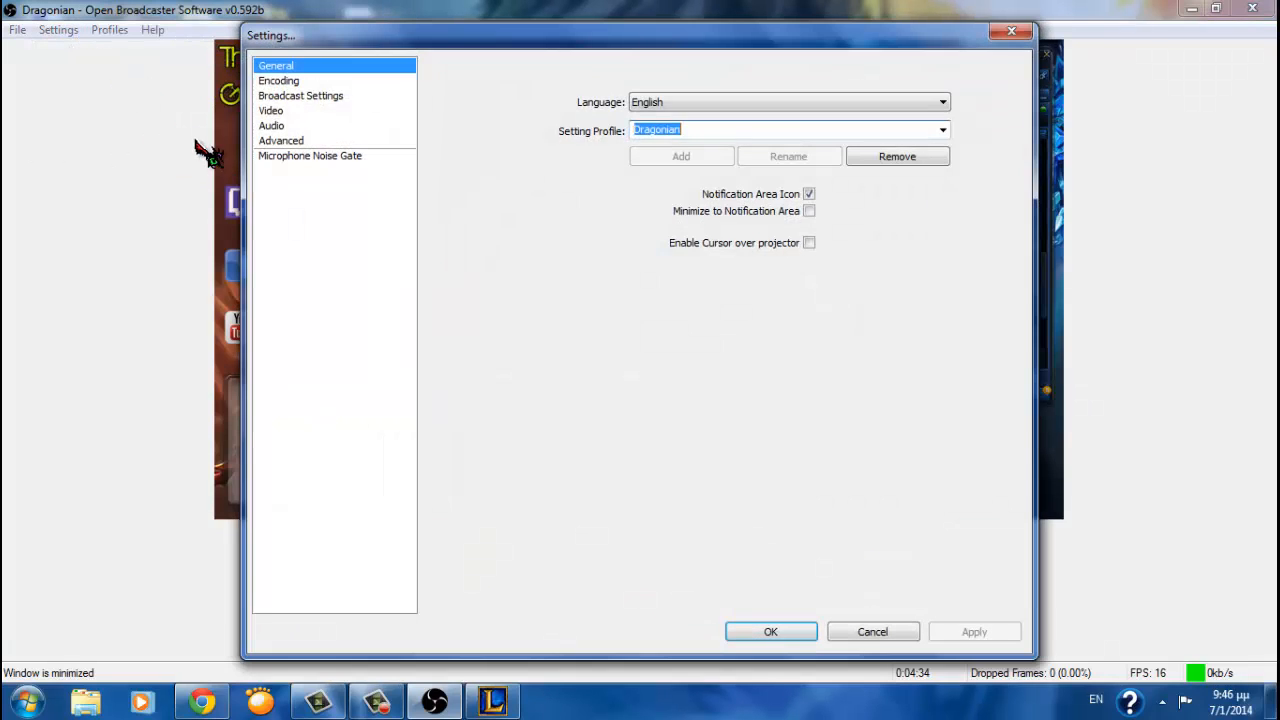
left_click(298, 111)
left_click(291, 96)
left_click(284, 83)
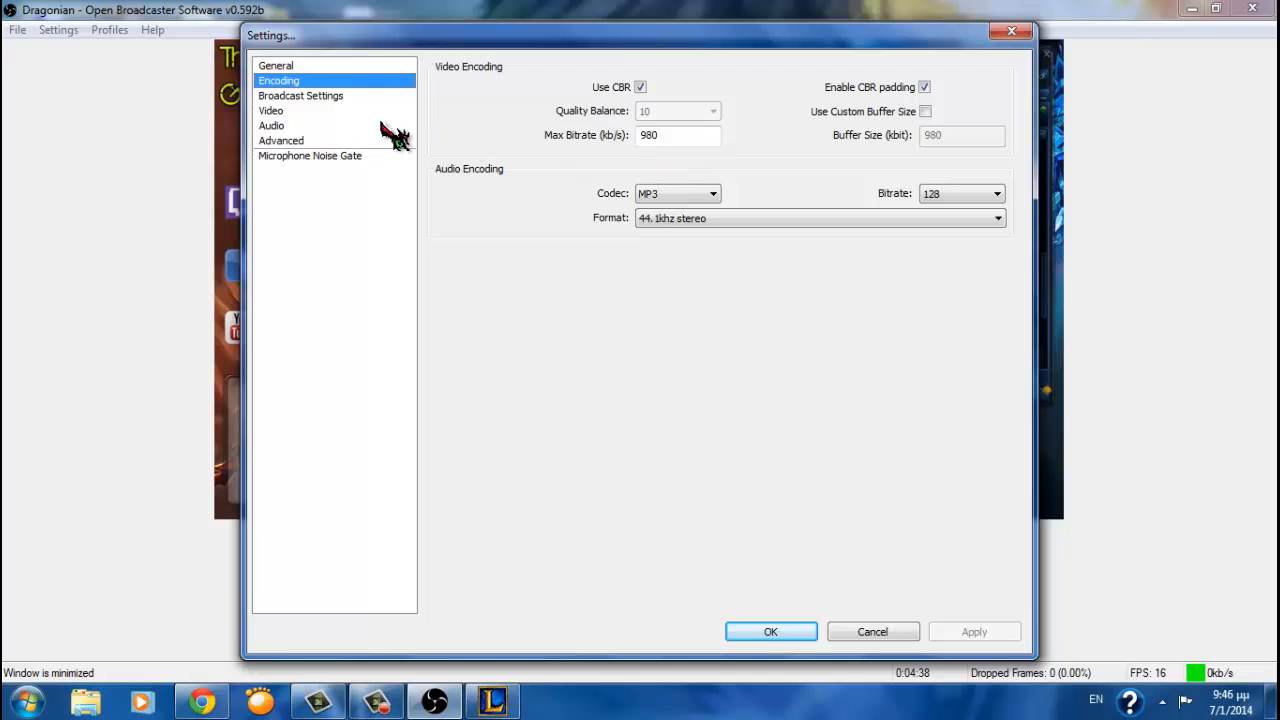
left_click(290, 111)
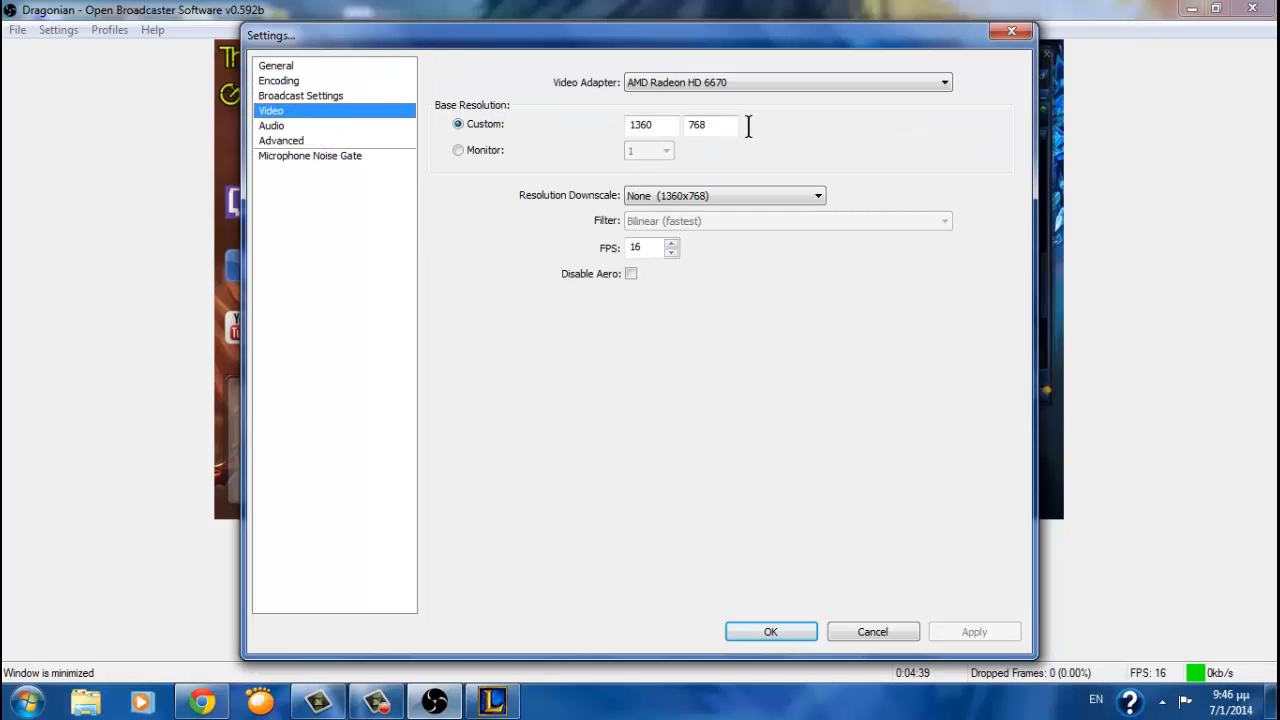
left_click(322, 141)
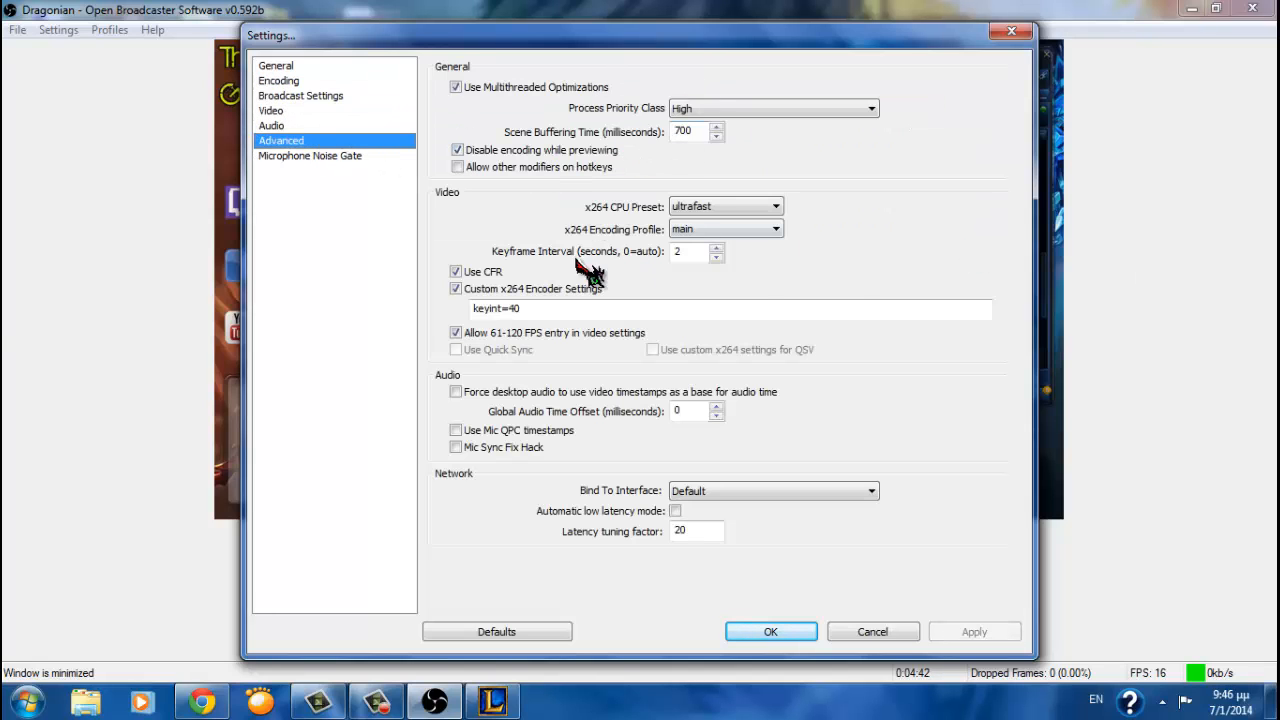
left_click(375, 95)
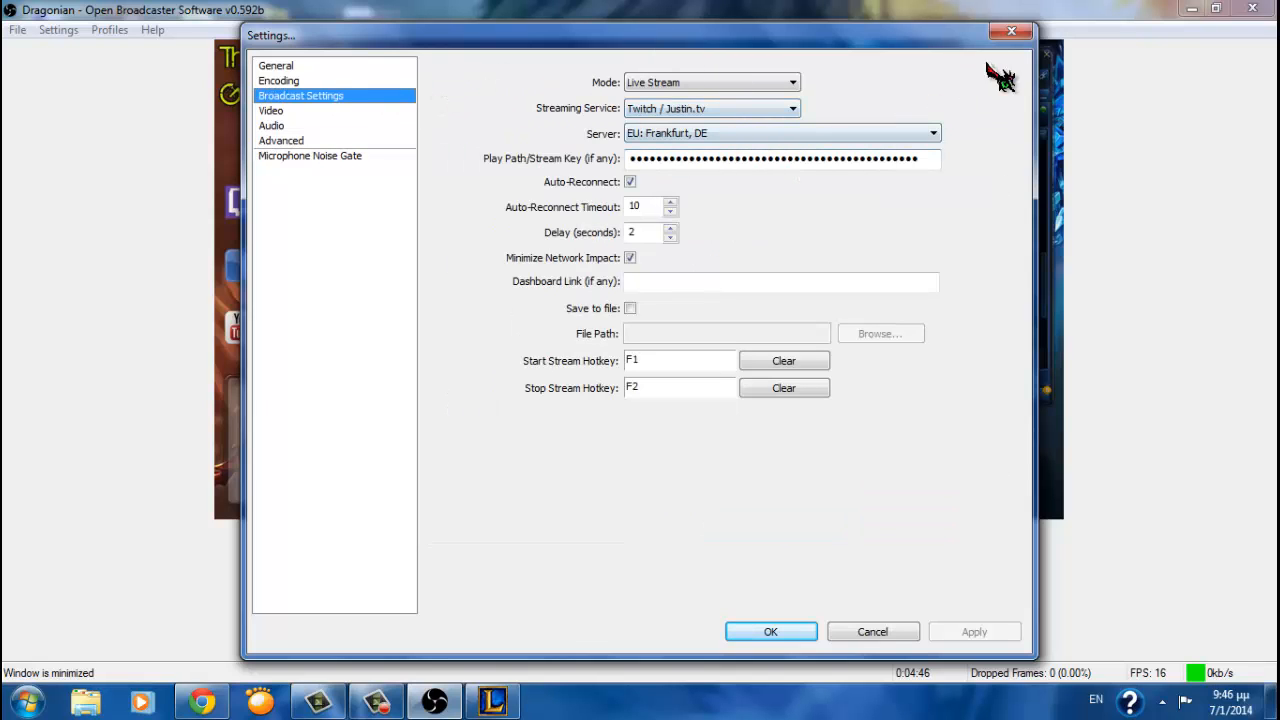
left_click(1011, 31)
Launch The Elder Scrolls from the desktop, check the resolution and aspect ratio choices in its options, and exit the launcher without changes
left_click(1191, 9)
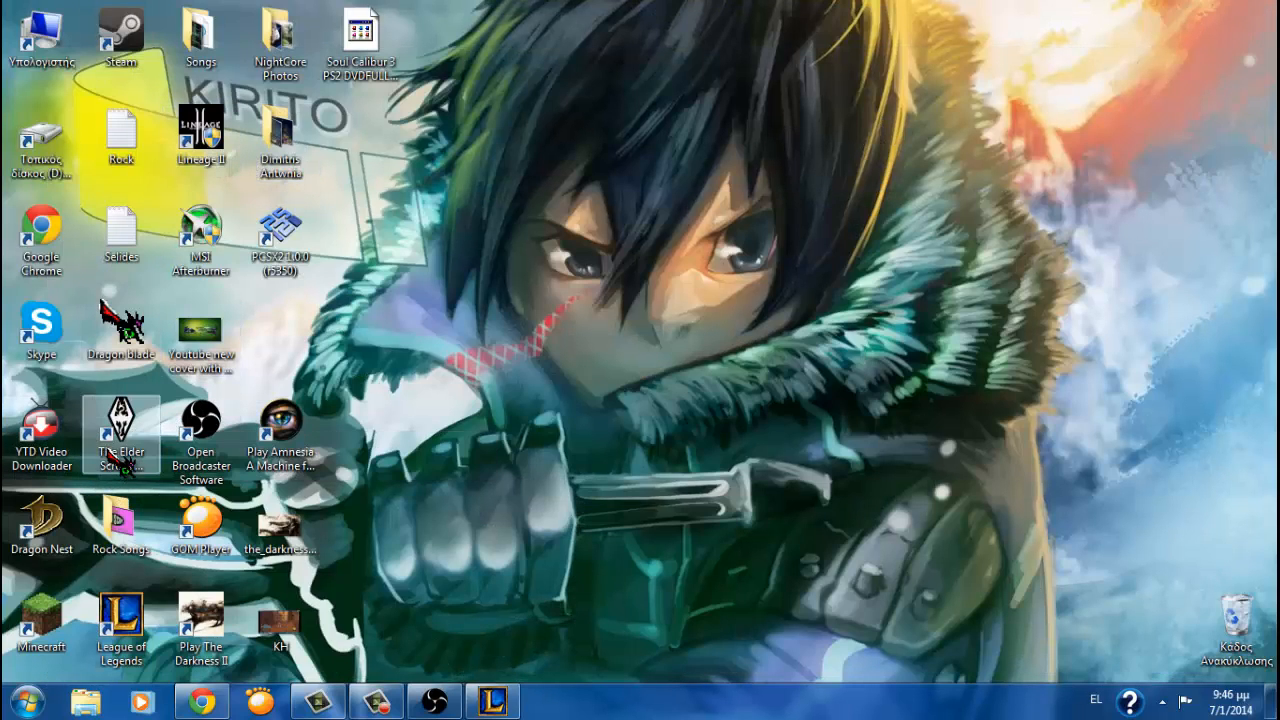
double_click(108, 450)
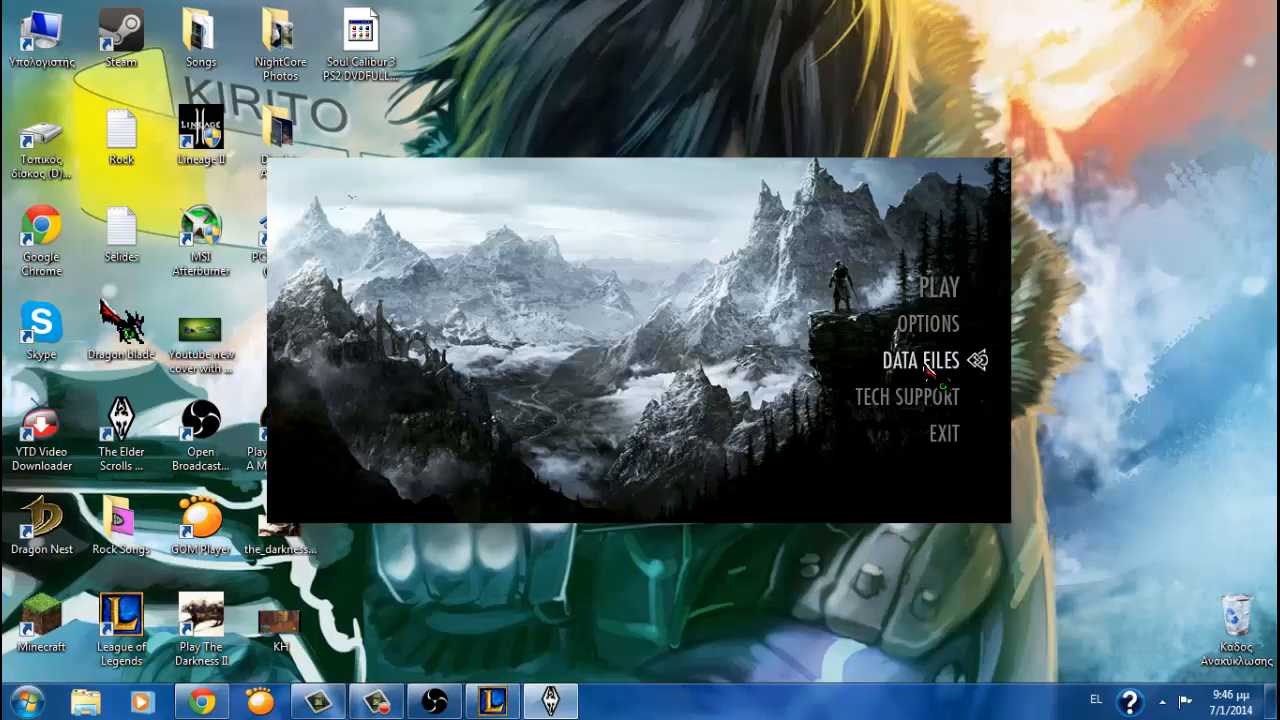
left_click(935, 330)
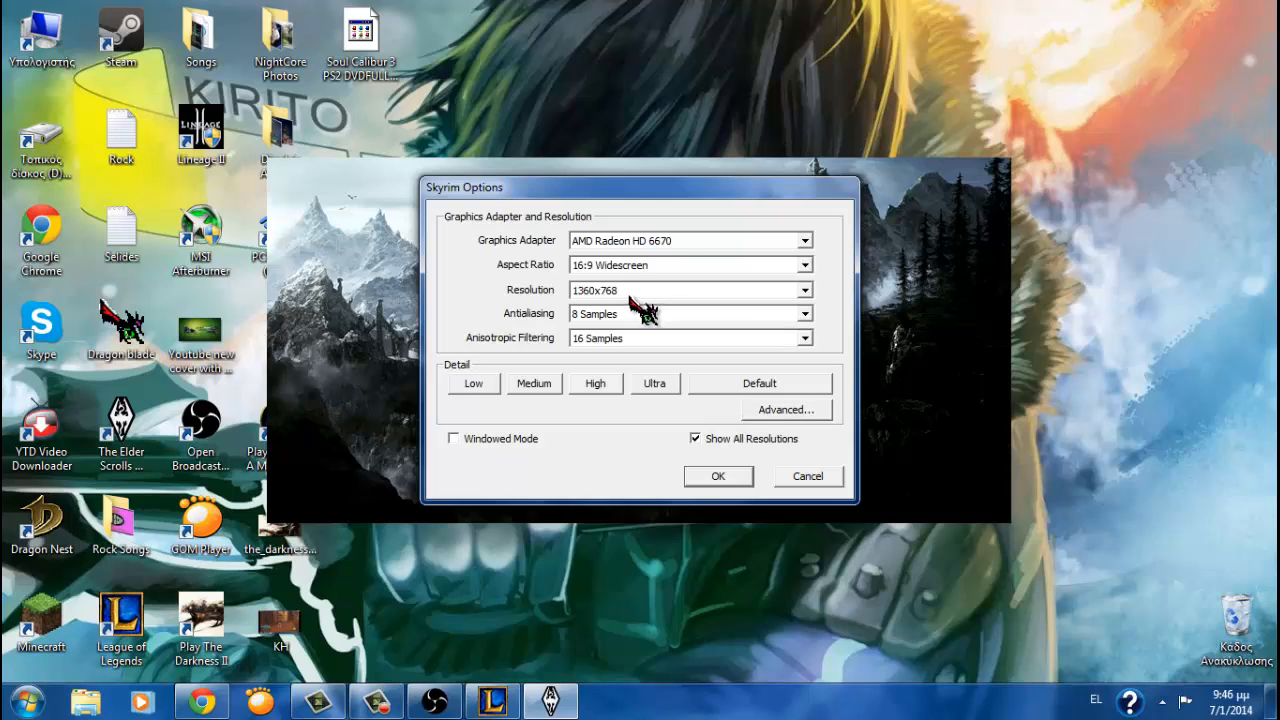
left_click(636, 266)
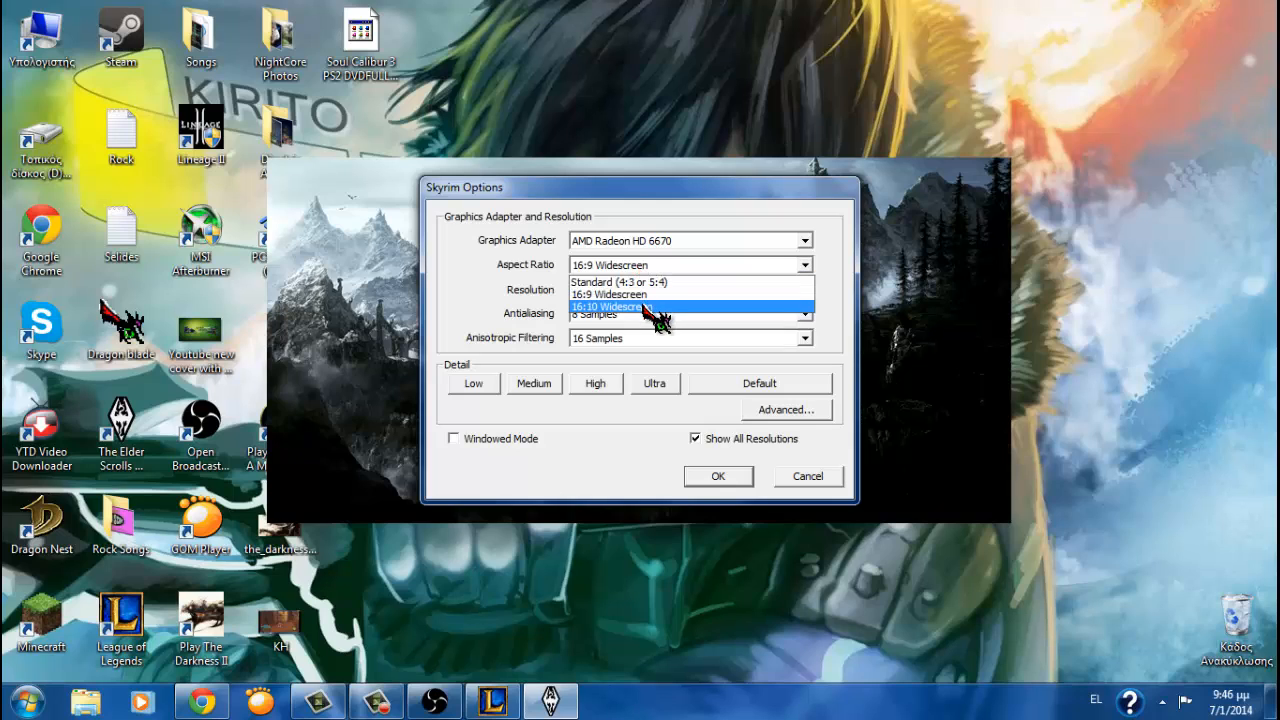
left_click(814, 479)
left_click(810, 477)
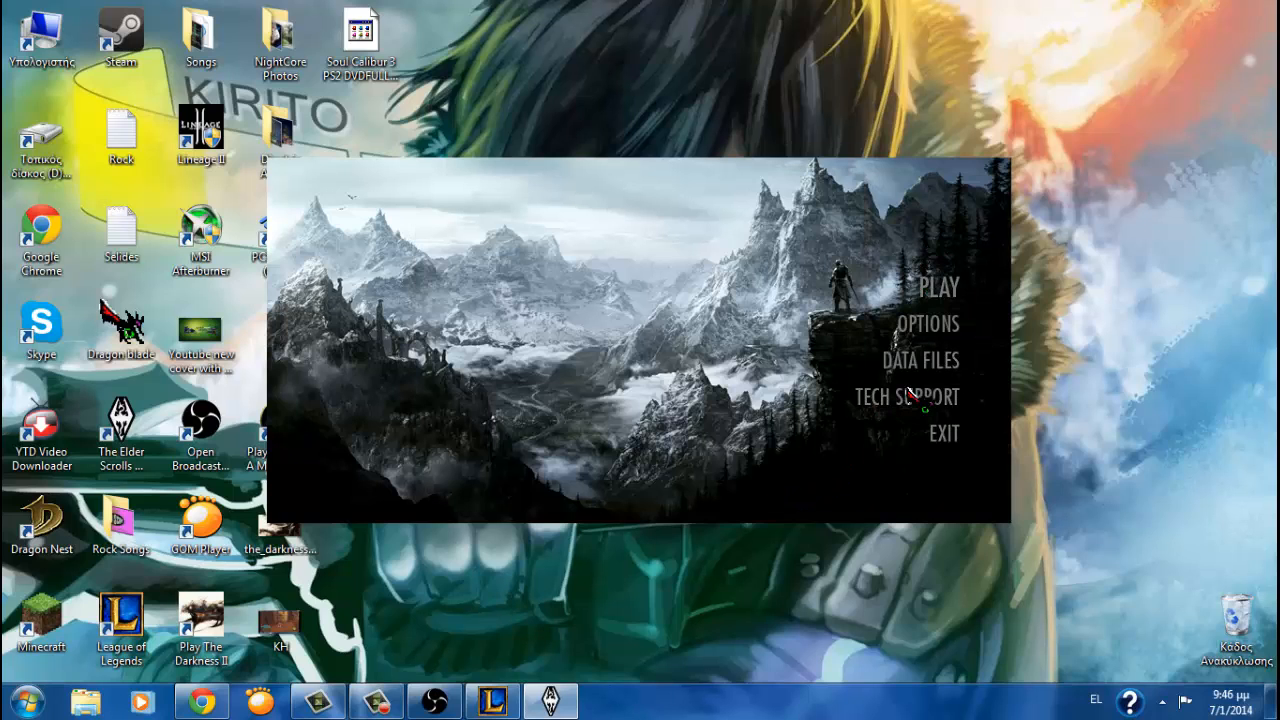
left_click(944, 436)
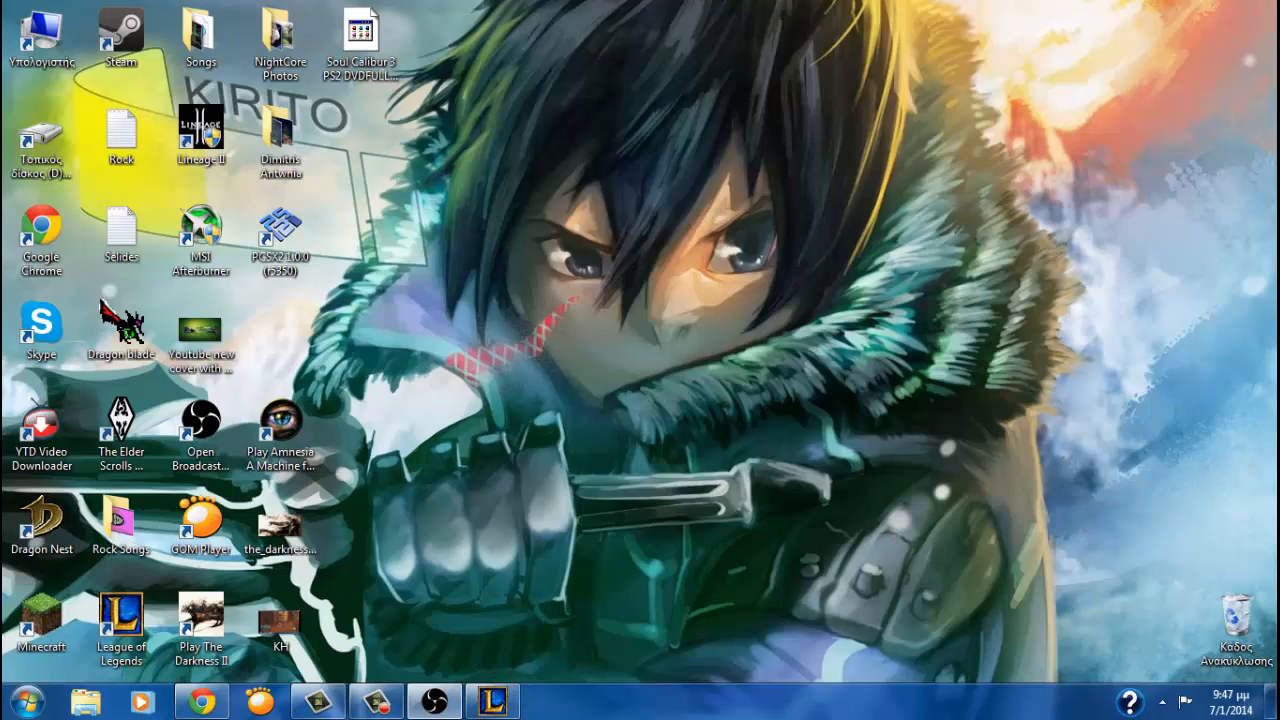
Return to Open Broadcaster Software and add a Game Capture source for the Google Chrome window to the Tutorial scene
left_click(434, 703)
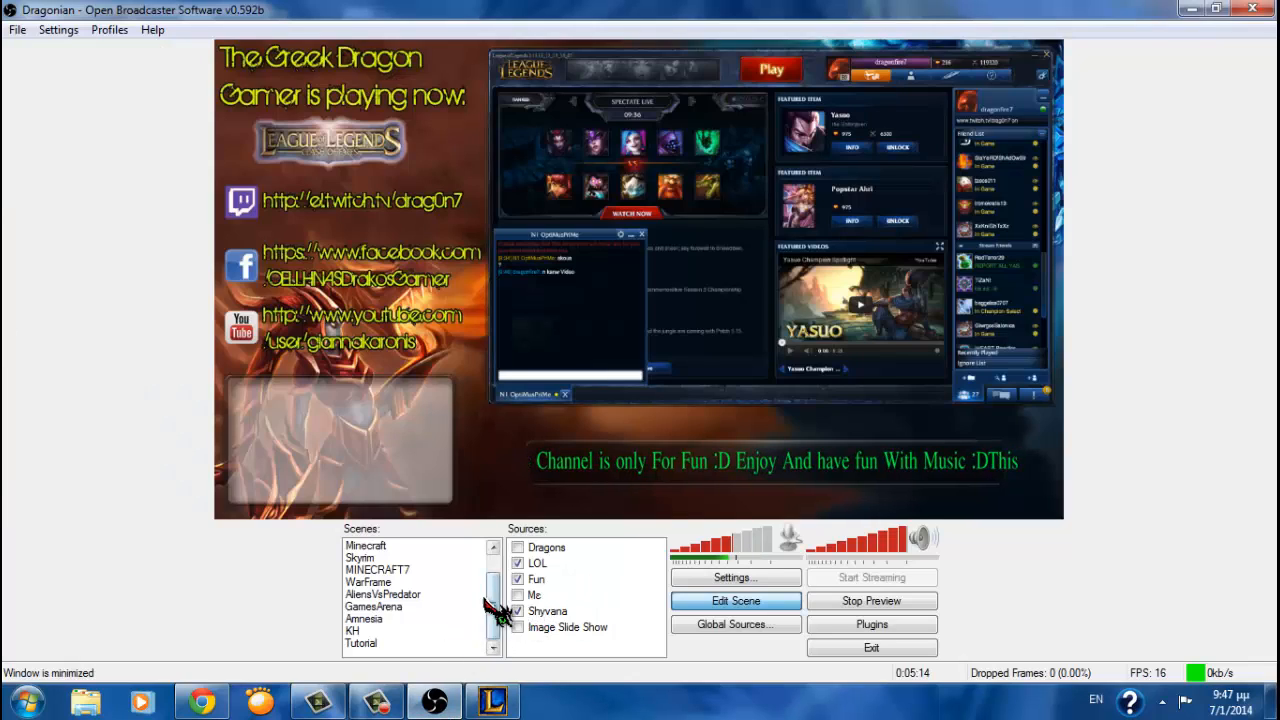
left_click(378, 643)
right_click(560, 564)
mouse_move(620, 580)
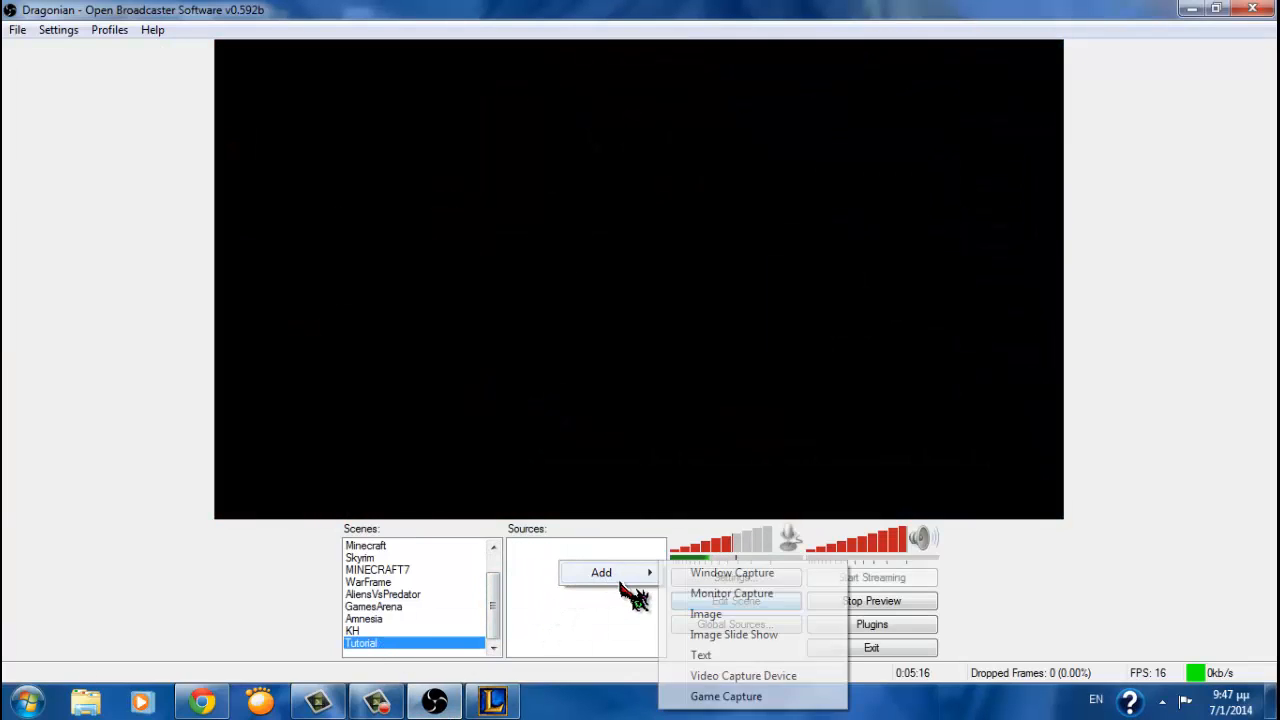
left_click(722, 695)
left_click(729, 373)
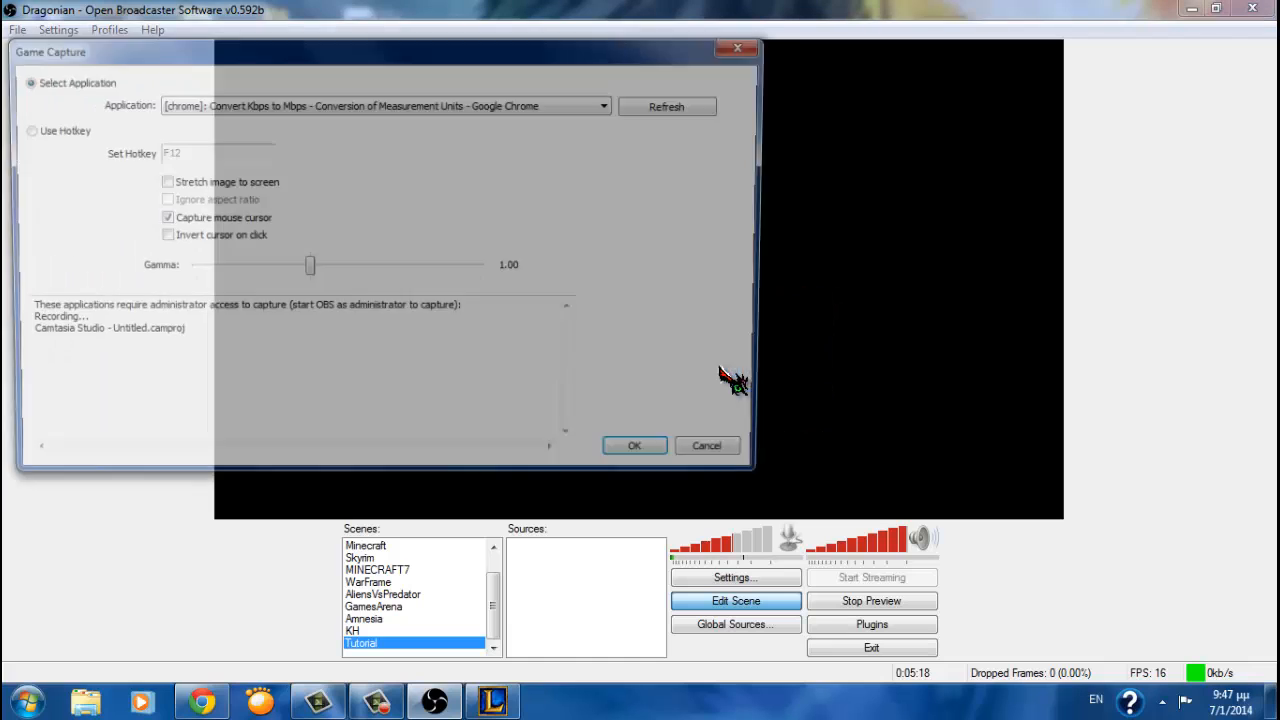
left_click(358, 106)
left_click(360, 120)
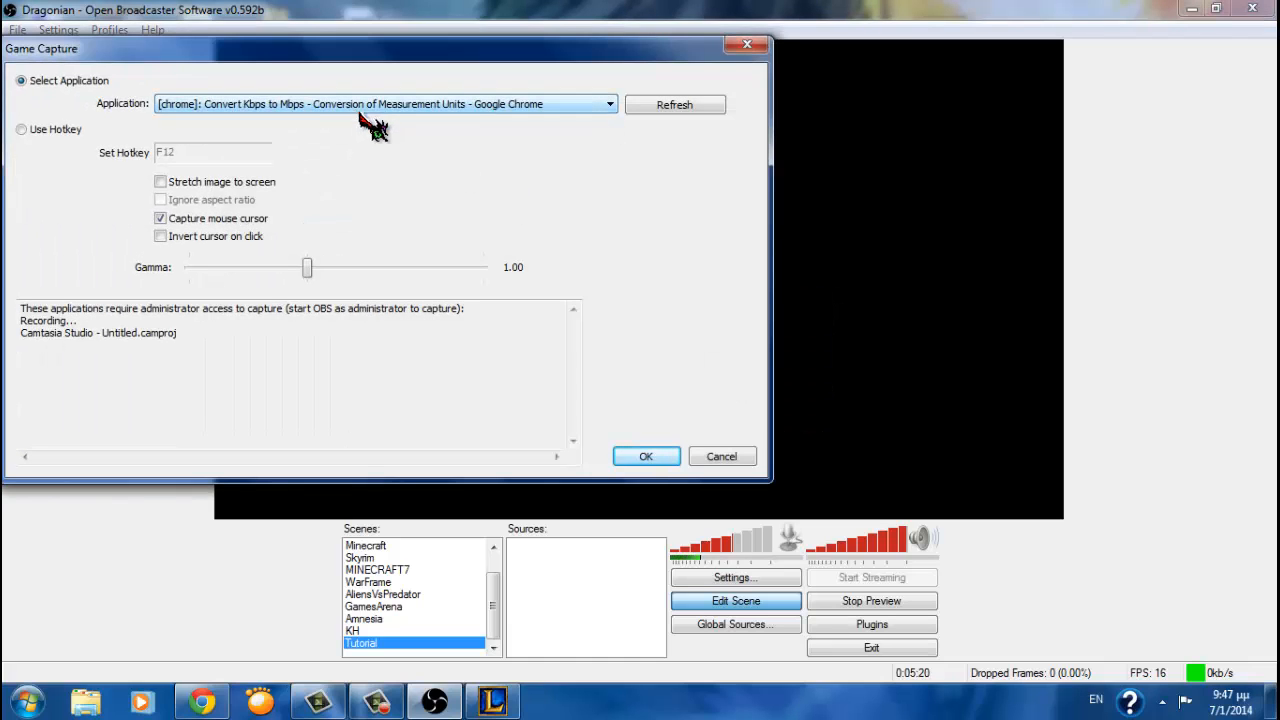
left_click(646, 458)
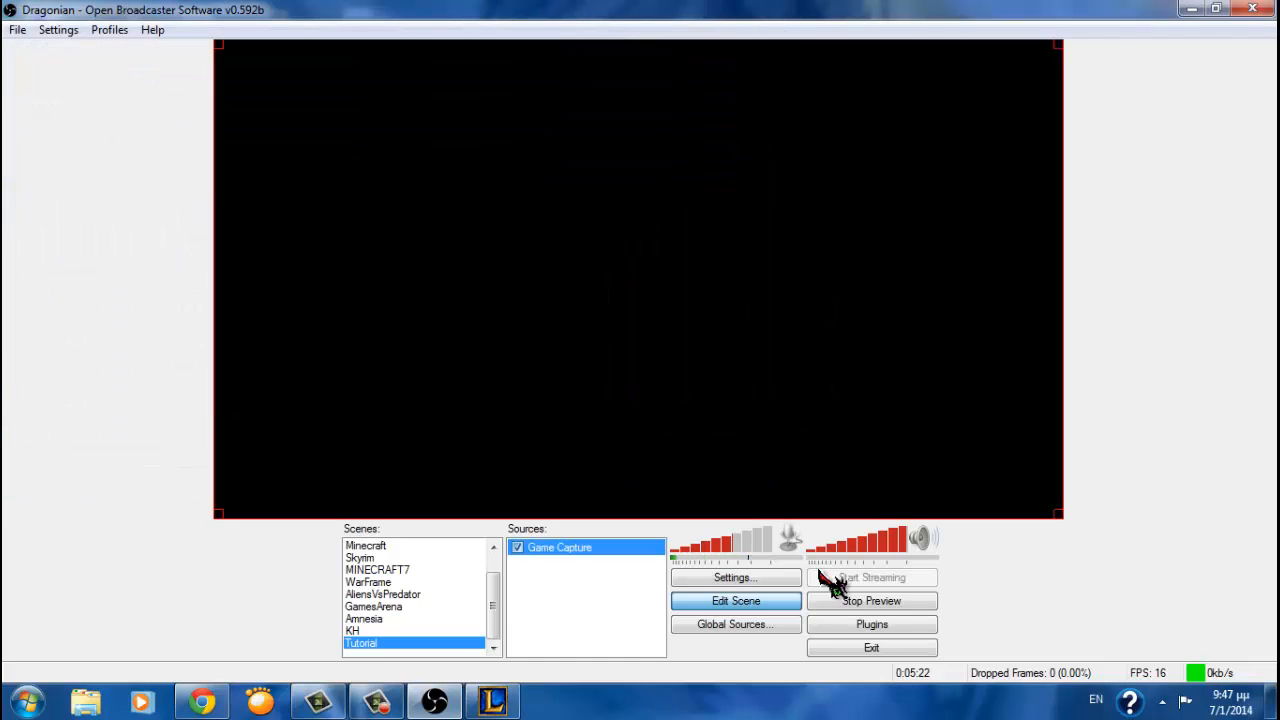
Restart the preview and delete the Game Capture source from the Tutorial scene
left_click(874, 606)
left_click(869, 606)
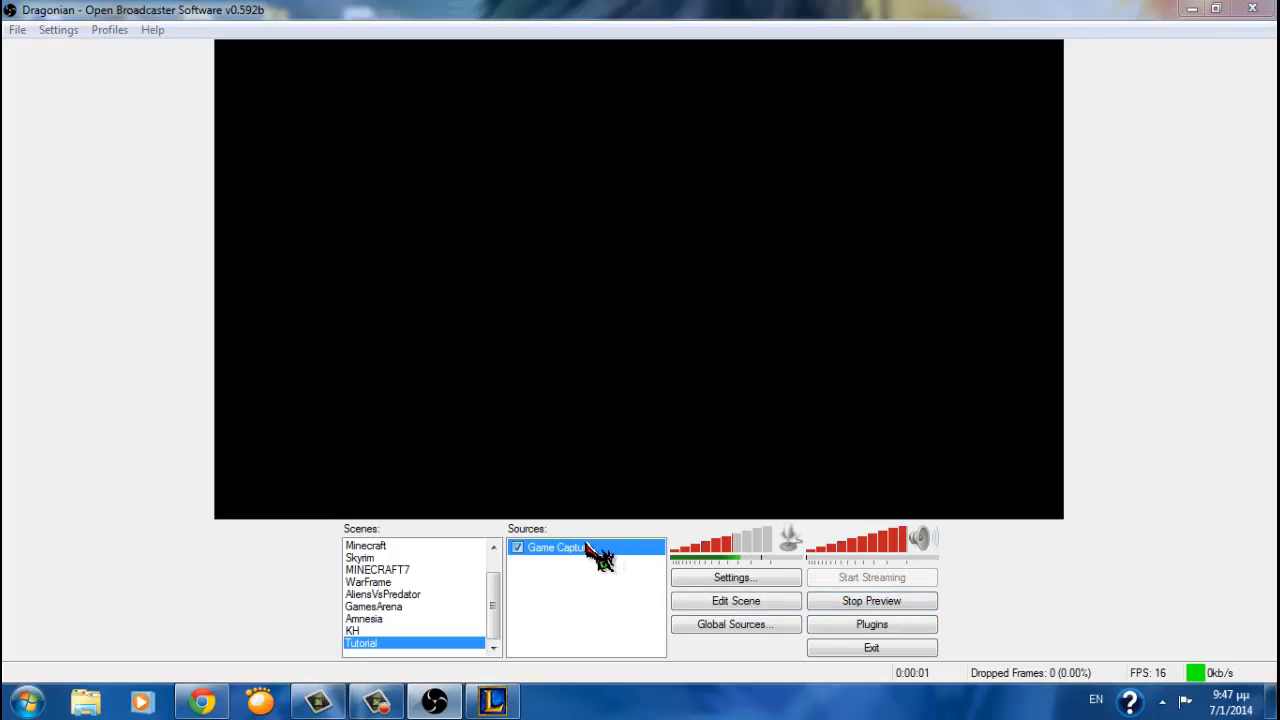
key("Delete")
left_click(653, 406)
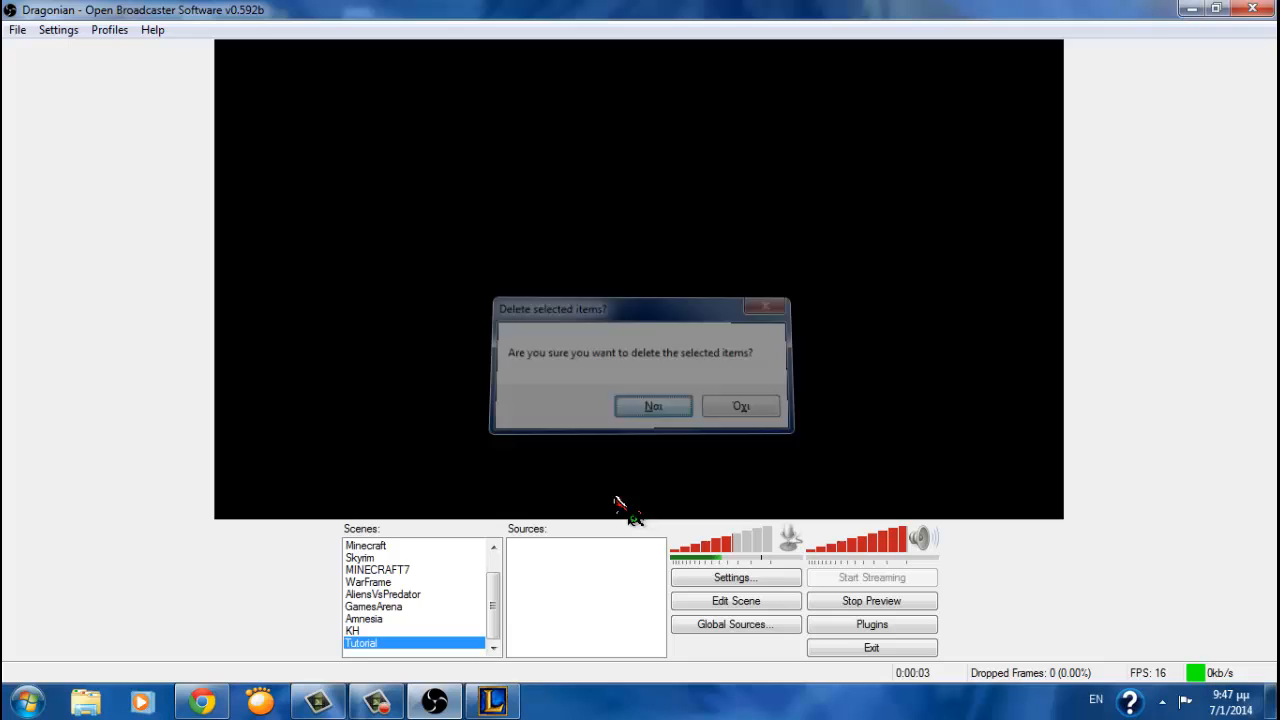
right_click(573, 557)
mouse_move(614, 566)
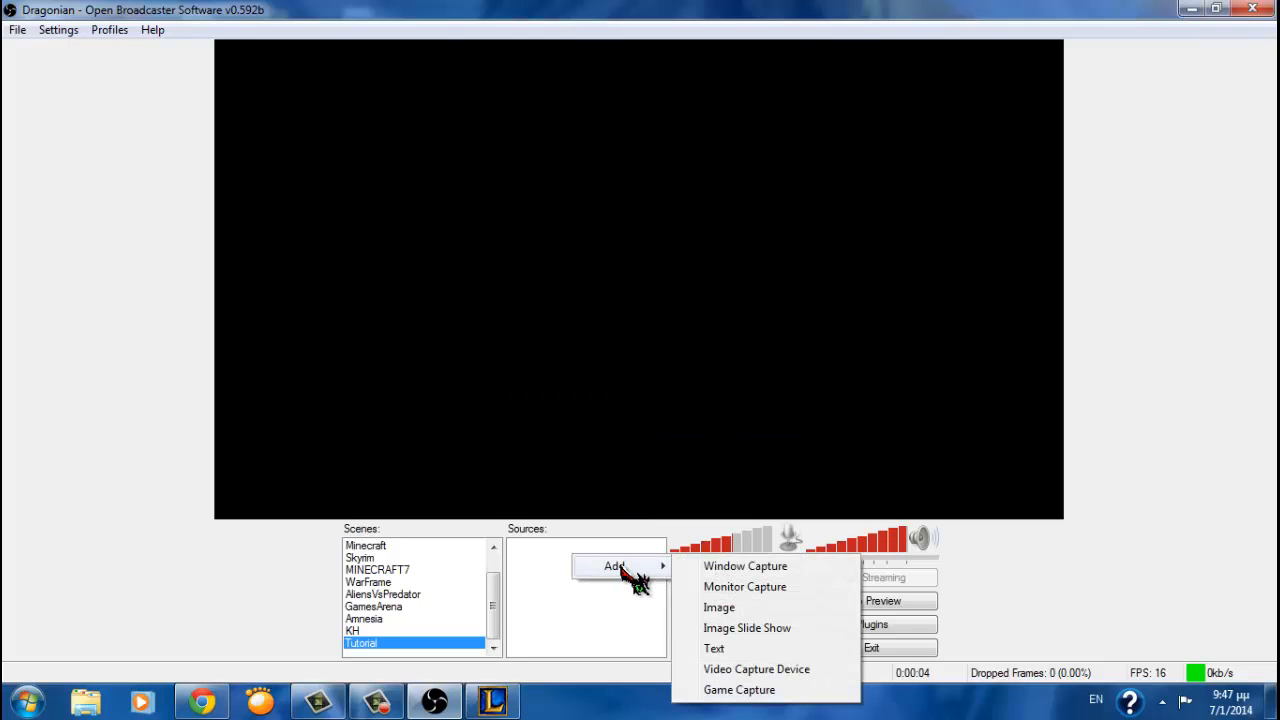
left_click(764, 690)
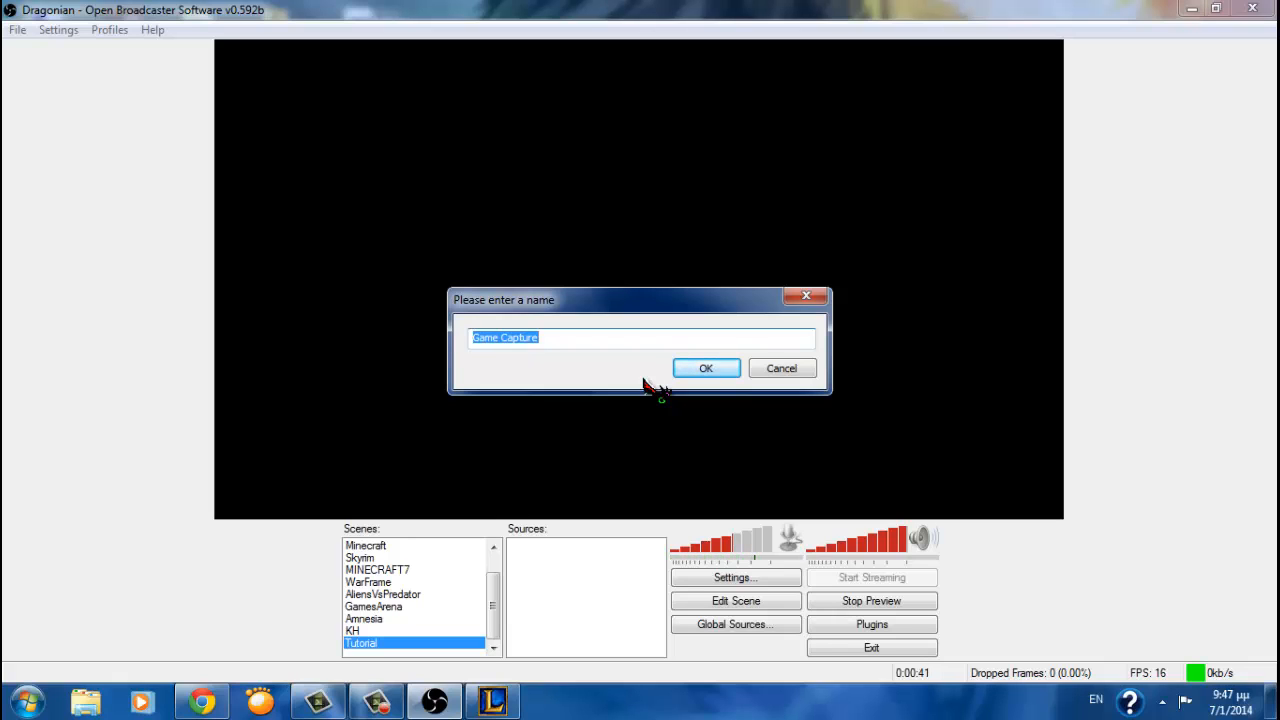
left_click(765, 370)
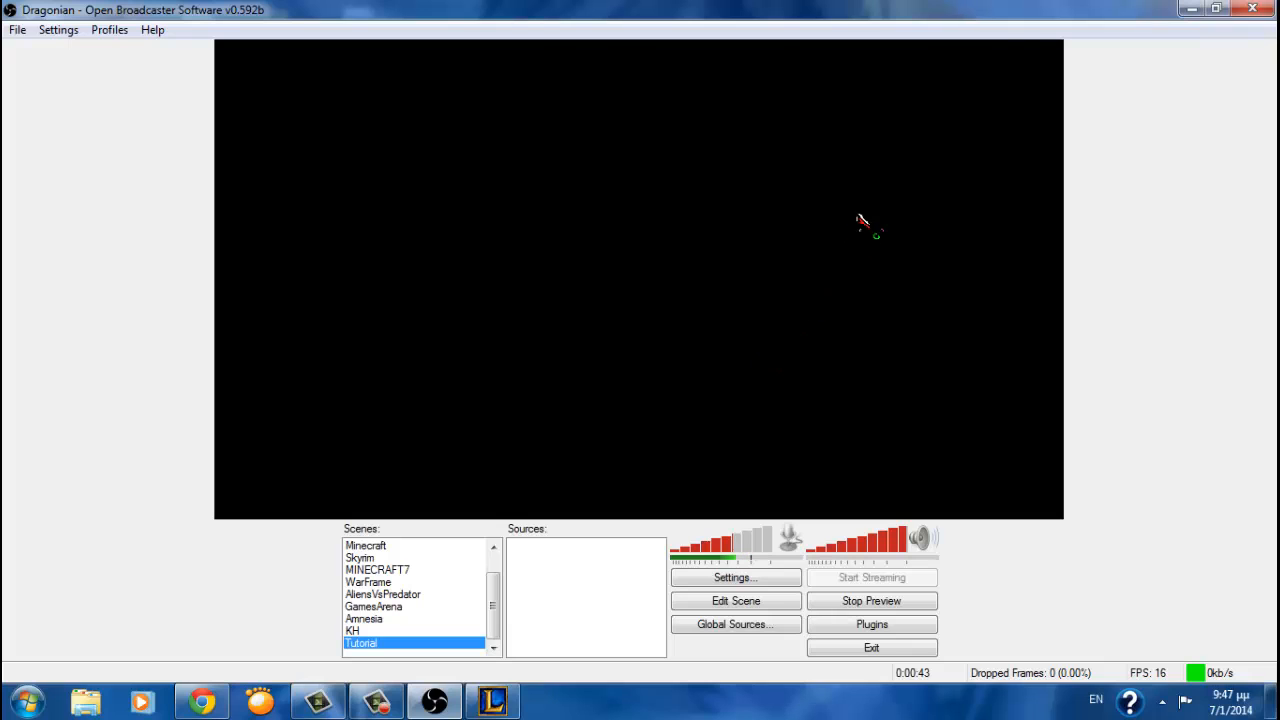
Show the Minecraft scene in the preview and switch back to the Waiting scene
left_click(437, 547)
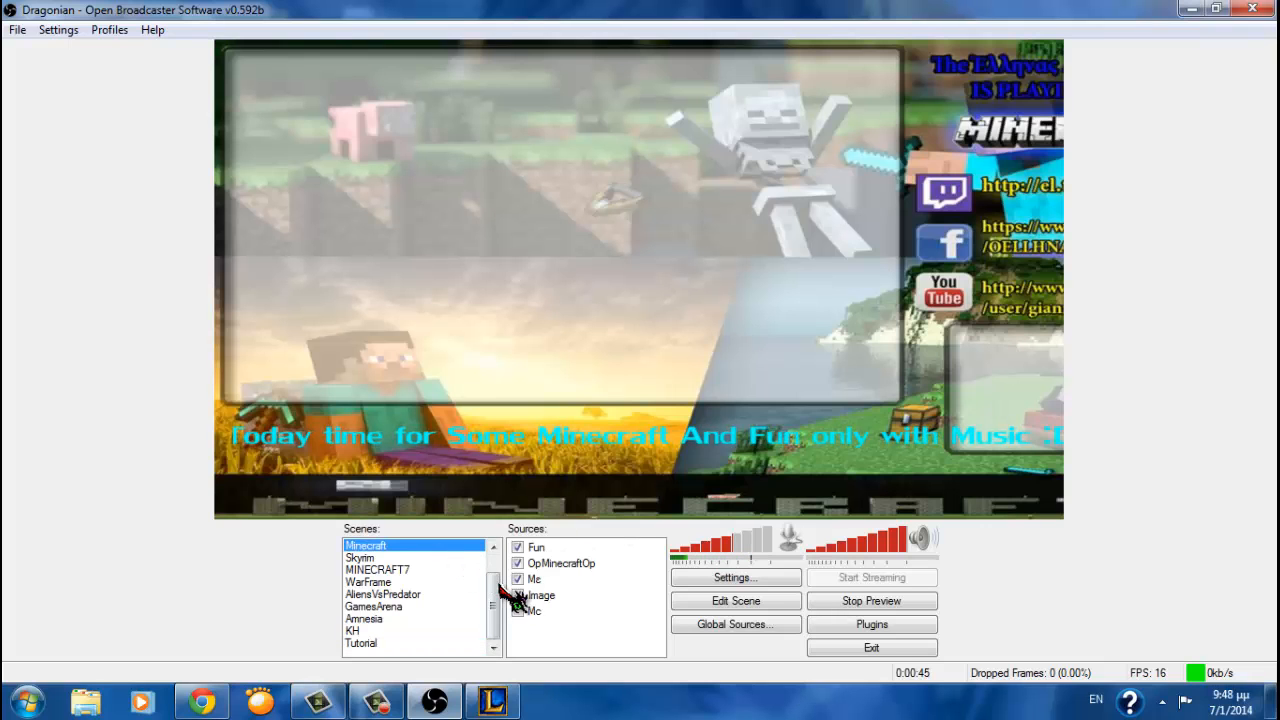
scroll(490, 580, "up", 1)
left_click(430, 547)
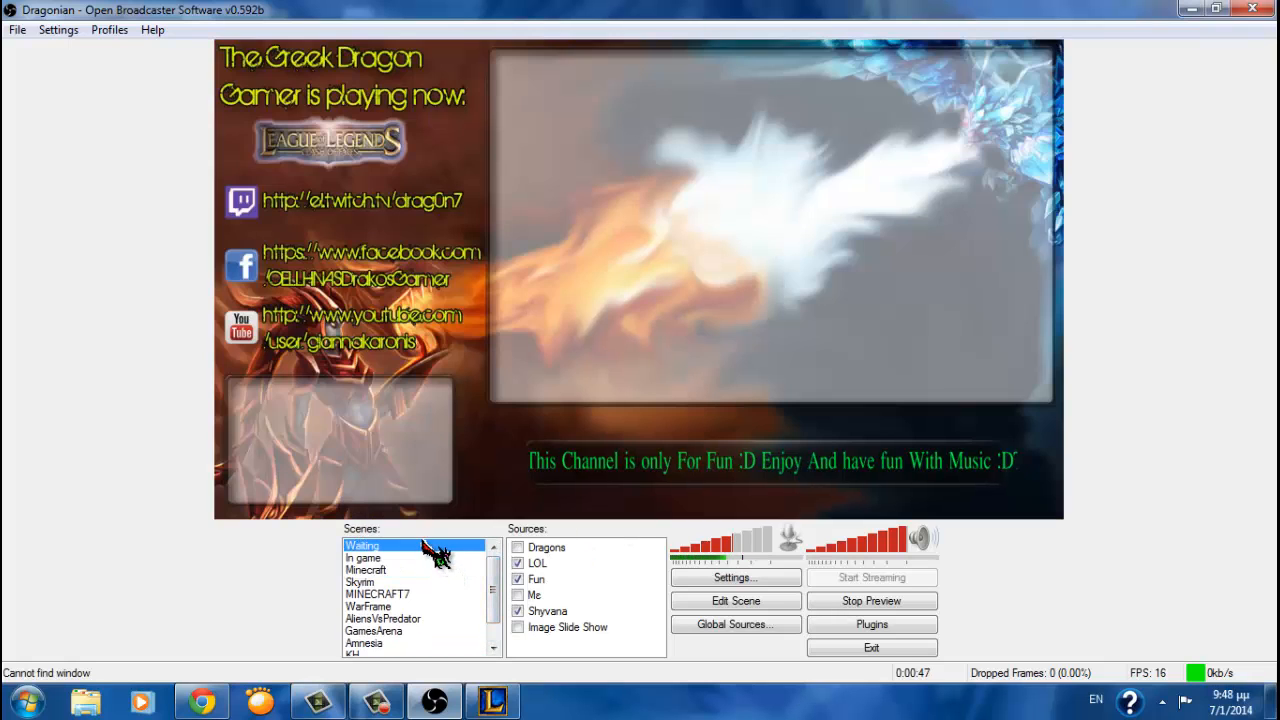